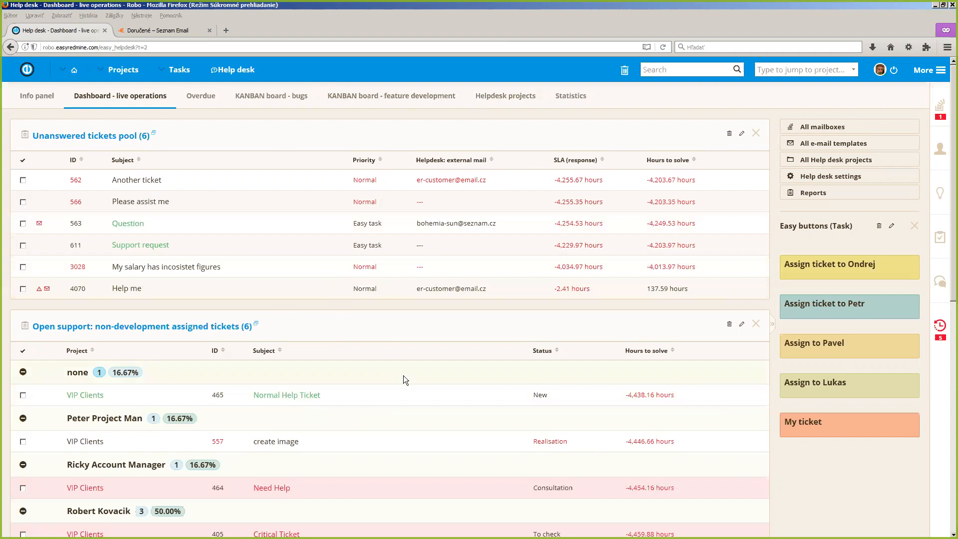
{"action": "scroll", "coordinate": [355, 370], "scroll_direction": "down", "scroll_amount": 5}
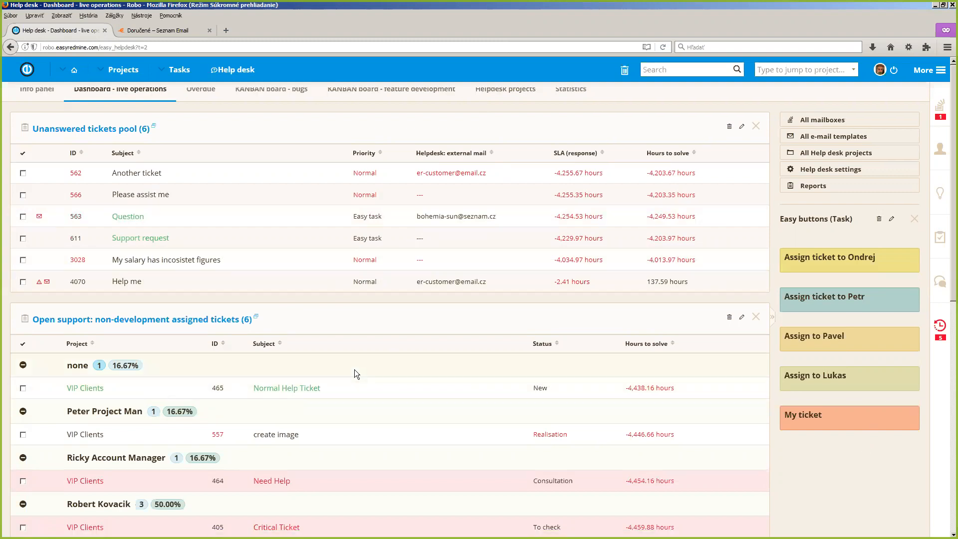
{"action": "scroll", "coordinate": [395, 256], "scroll_direction": "up", "scroll_amount": 5}
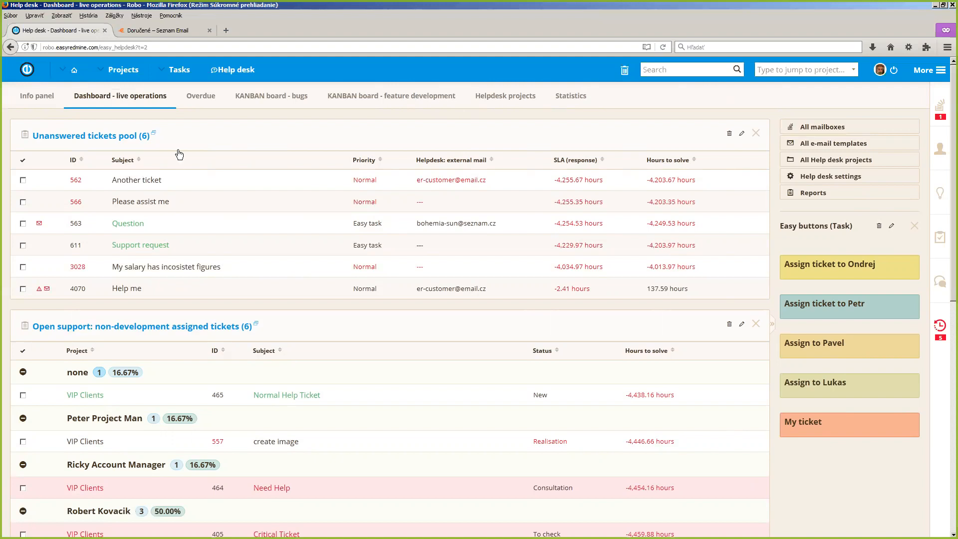
Preview the description of ticket #562, then close the preview
{"action": "left_click", "coordinate": [751, 182]}
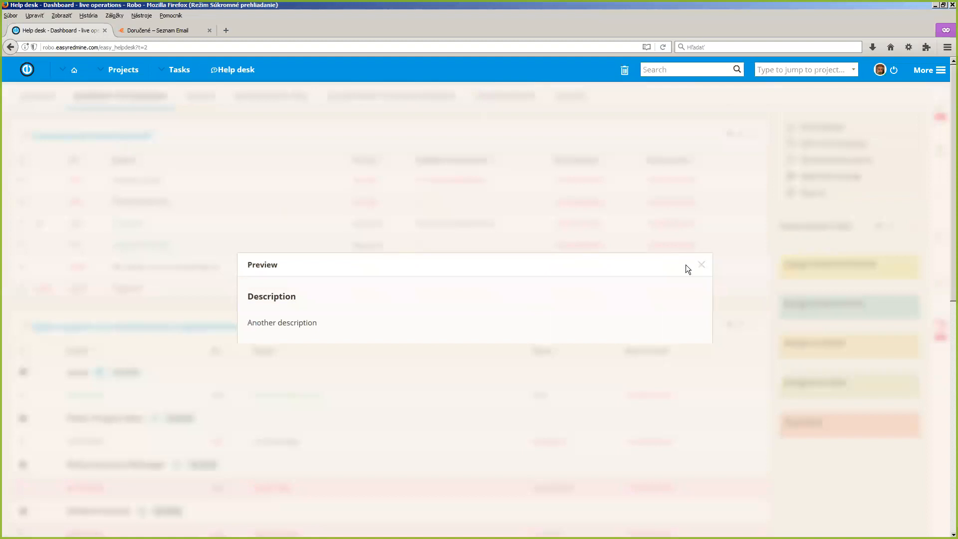
{"action": "left_click", "coordinate": [702, 265]}
{"action": "left_click_drag", "start_coordinate": [14, 181], "coordinate": [9, 201]}
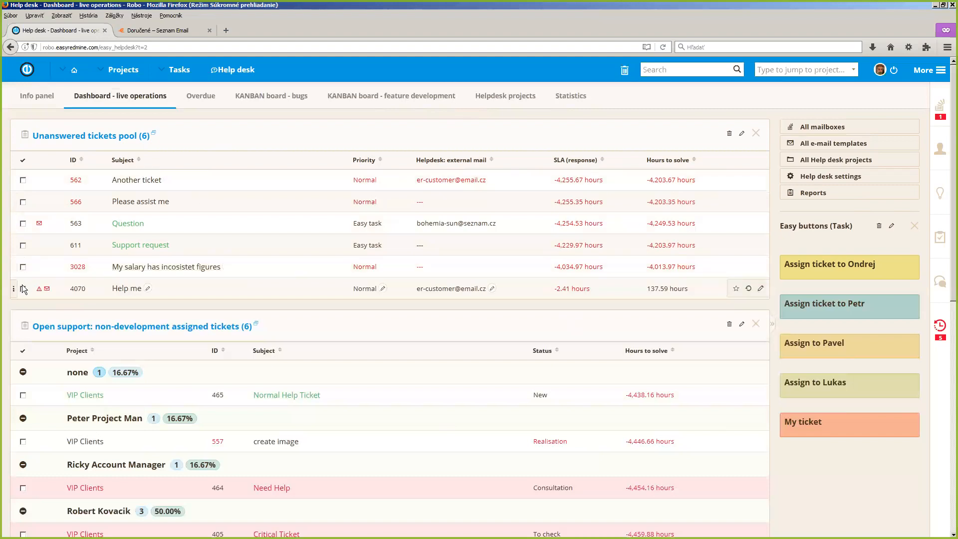
Drag ticket #4070 'Help me' onto My ticket, dismiss the mail notification, and open the ticket
{"action": "left_click_drag", "start_coordinate": [14, 293], "coordinate": [800, 421]}
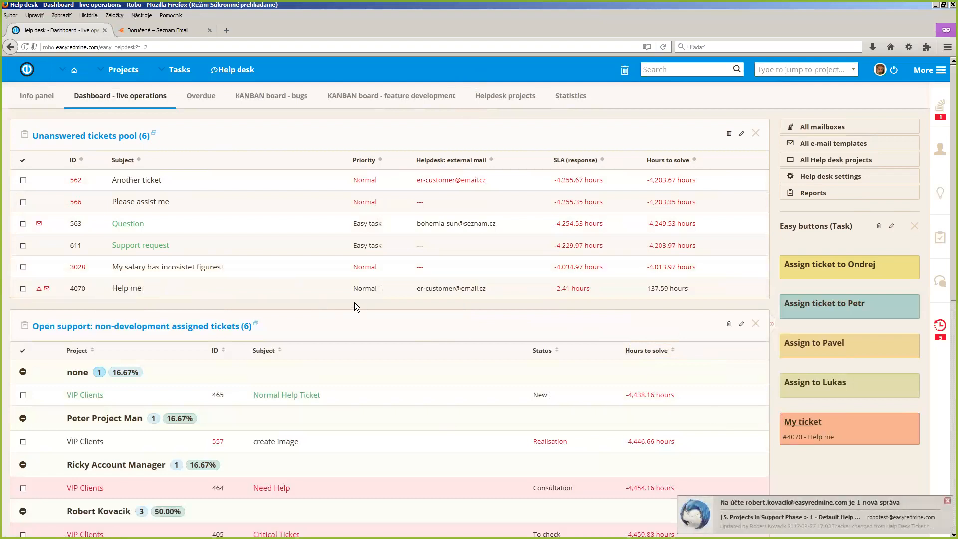
{"action": "left_click", "coordinate": [947, 501]}
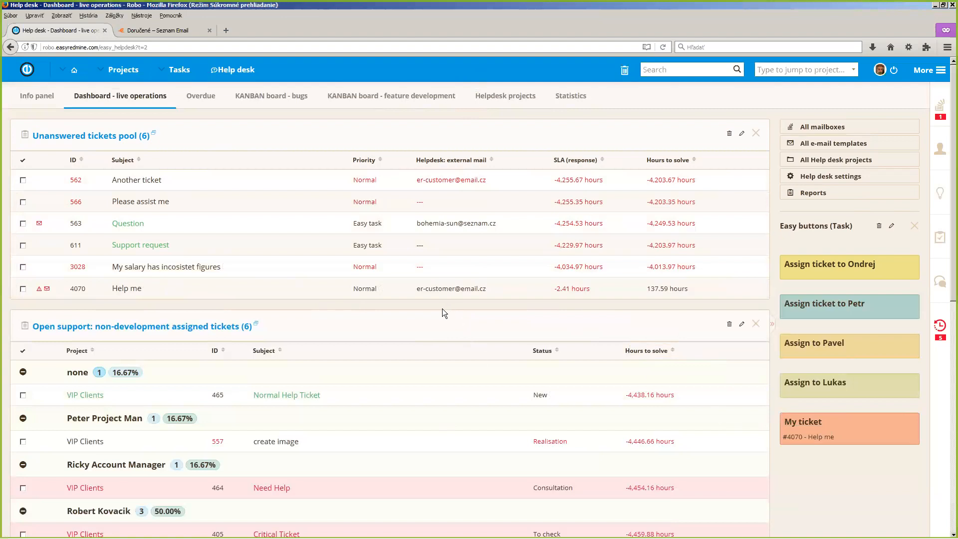
{"action": "scroll", "coordinate": [442, 309], "scroll_direction": "down", "scroll_amount": 1}
{"action": "scroll", "coordinate": [181, 298], "scroll_direction": "up", "scroll_amount": 1}
{"action": "left_click", "coordinate": [242, 278]}
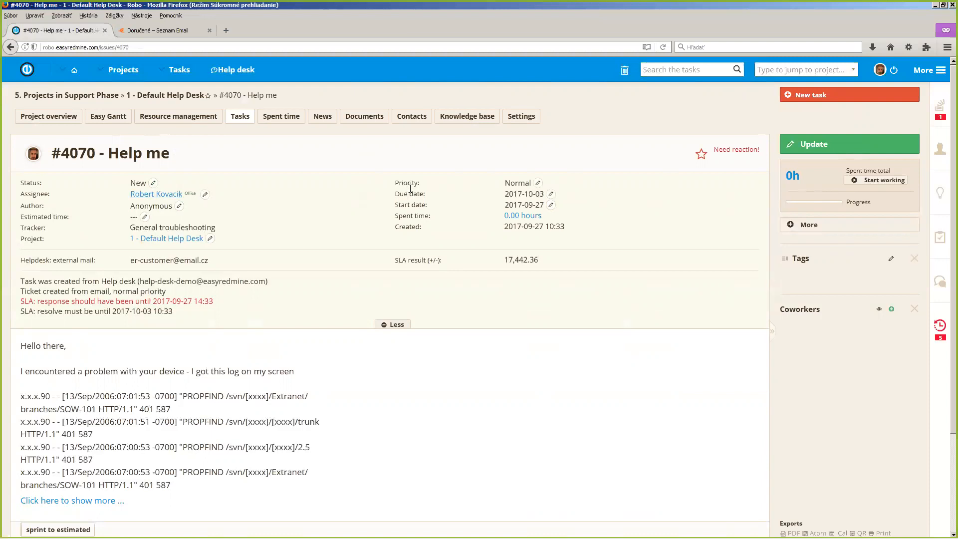
Expand the full customer email body on ticket #4070 and check its external mail address
{"action": "scroll", "coordinate": [410, 201], "scroll_direction": "down", "scroll_amount": 4}
{"action": "left_click", "coordinate": [102, 387]}
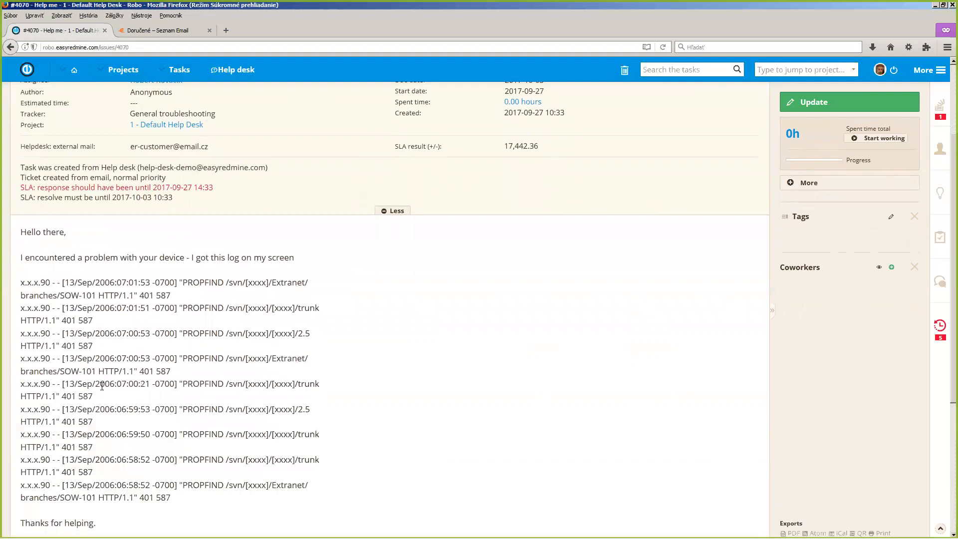
{"action": "scroll", "coordinate": [410, 352], "scroll_direction": "up", "scroll_amount": 4}
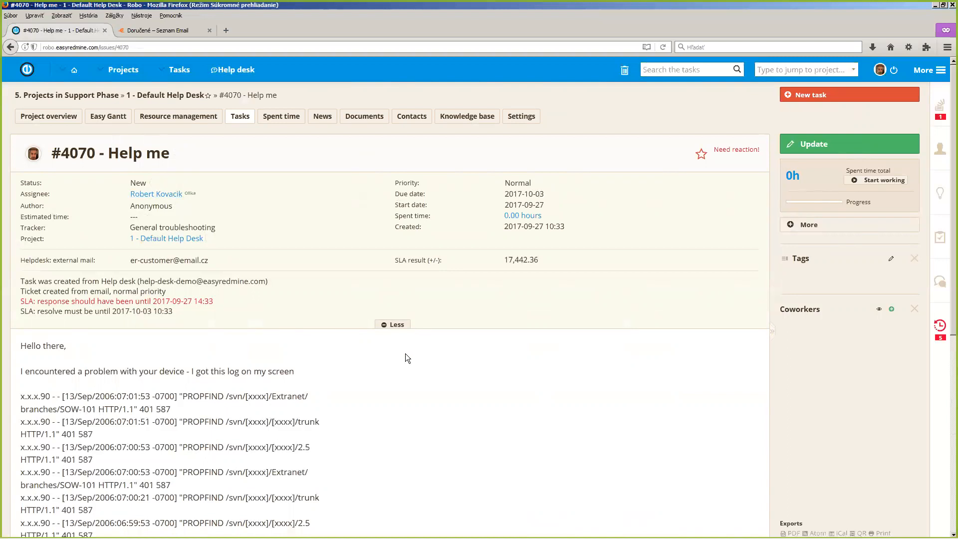
{"action": "left_click_drag", "start_coordinate": [130, 261], "coordinate": [208, 261]}
{"action": "left_click", "coordinate": [303, 290]}
Scroll through the error log and select the PROPFIND /svn/ text in its first line
{"action": "scroll", "coordinate": [306, 295], "scroll_direction": "down", "scroll_amount": 2}
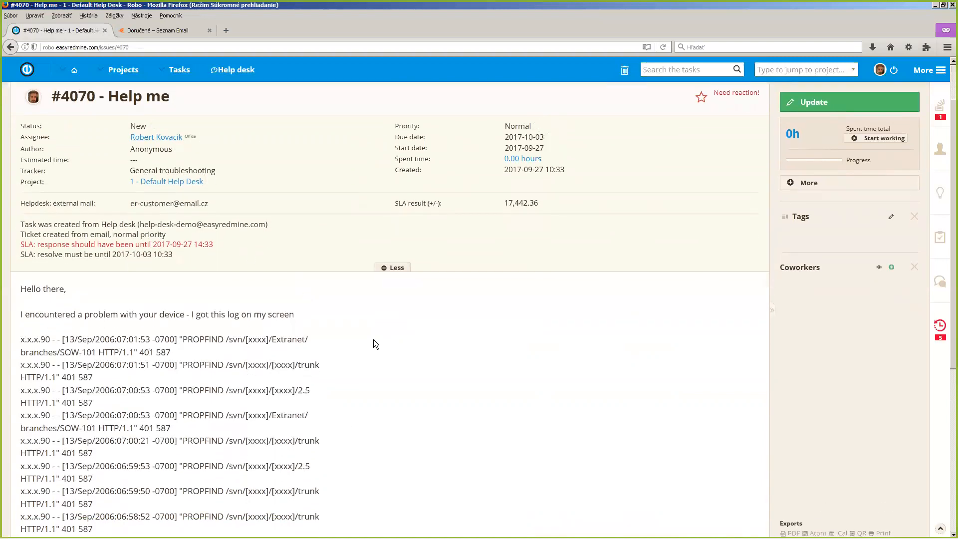
{"action": "scroll", "coordinate": [375, 344], "scroll_direction": "down", "scroll_amount": 1}
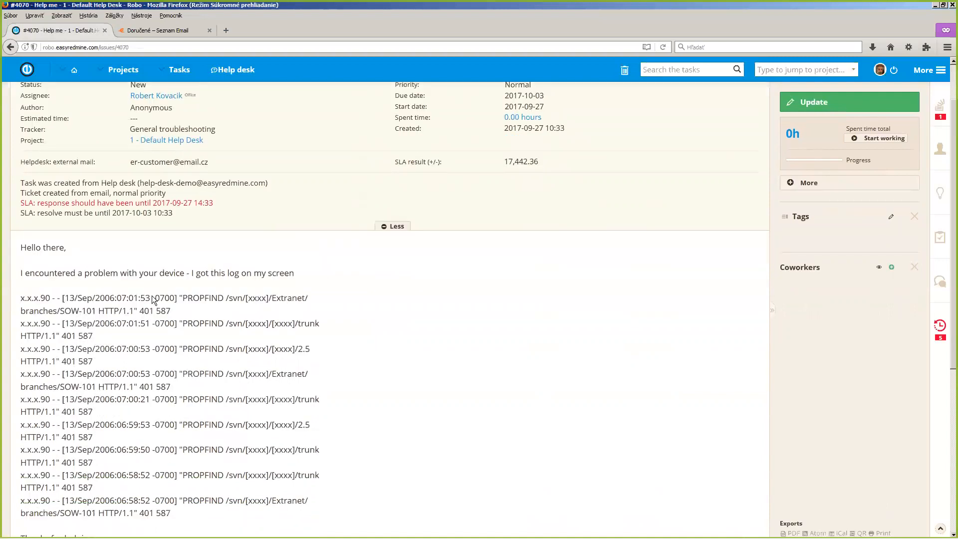
{"action": "scroll", "coordinate": [330, 303], "scroll_direction": "down", "scroll_amount": 2}
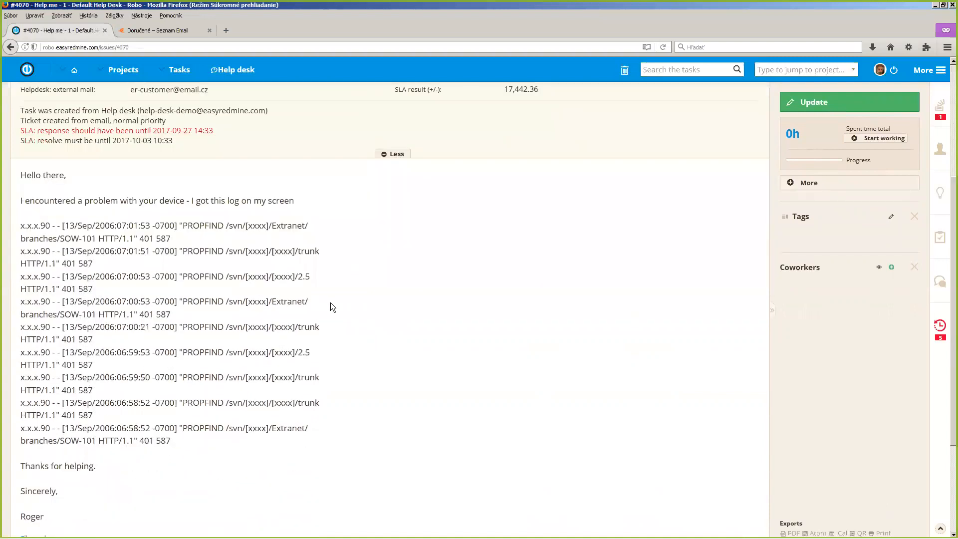
{"action": "scroll", "coordinate": [278, 229], "scroll_direction": "down", "scroll_amount": 3}
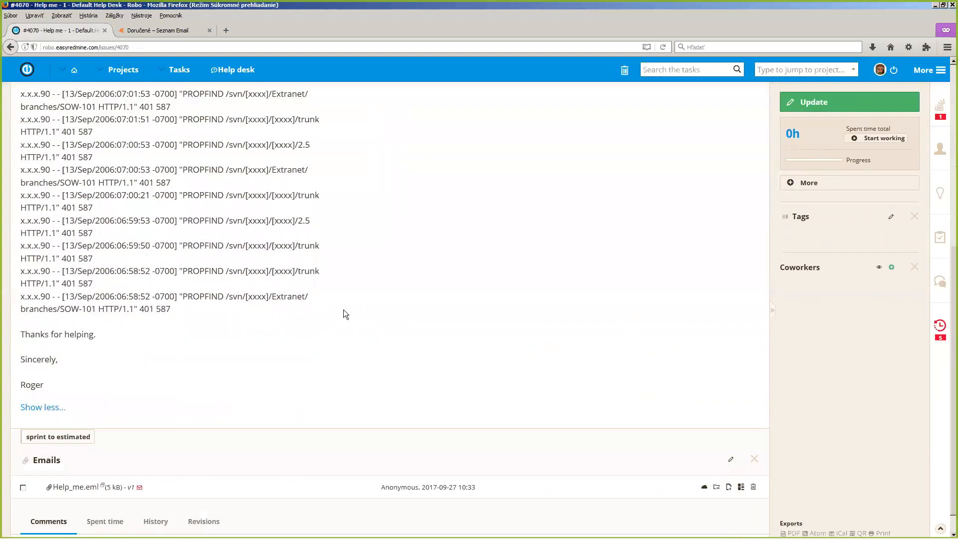
{"action": "scroll", "coordinate": [228, 303], "scroll_direction": "up", "scroll_amount": 3}
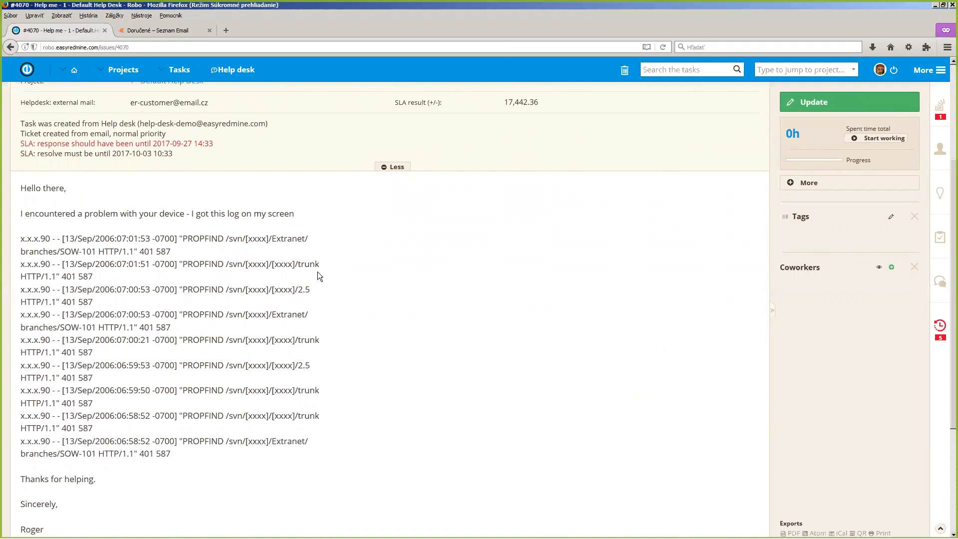
{"action": "scroll", "coordinate": [84, 456], "scroll_direction": "down", "scroll_amount": 3}
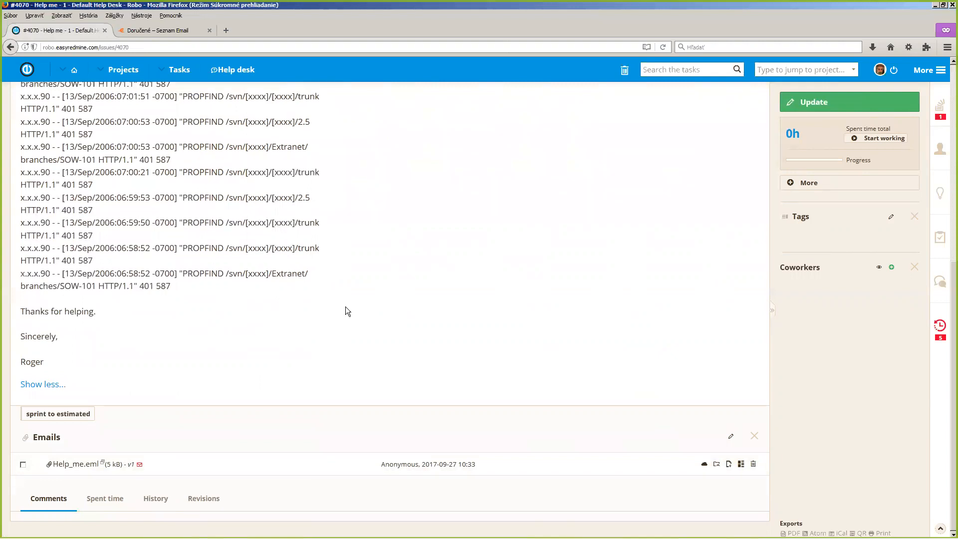
{"action": "scroll", "coordinate": [346, 307], "scroll_direction": "up", "scroll_amount": 3}
{"action": "left_click_drag", "start_coordinate": [179, 239], "coordinate": [245, 238]}
{"action": "key", "text": "ctrl+c"}
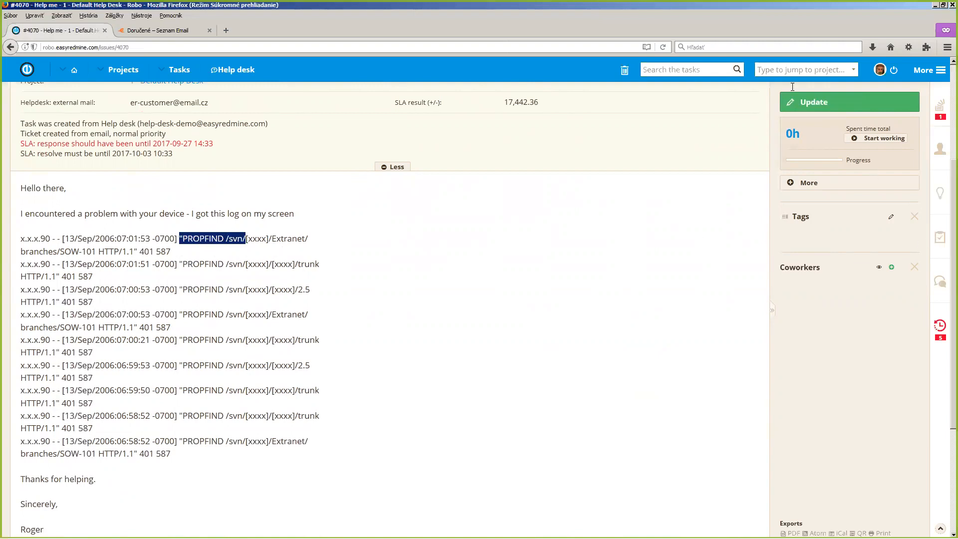
{"action": "left_click", "coordinate": [940, 193]}
{"action": "left_click", "coordinate": [800, 92]}
{"action": "key", "text": "ctrl+v"}
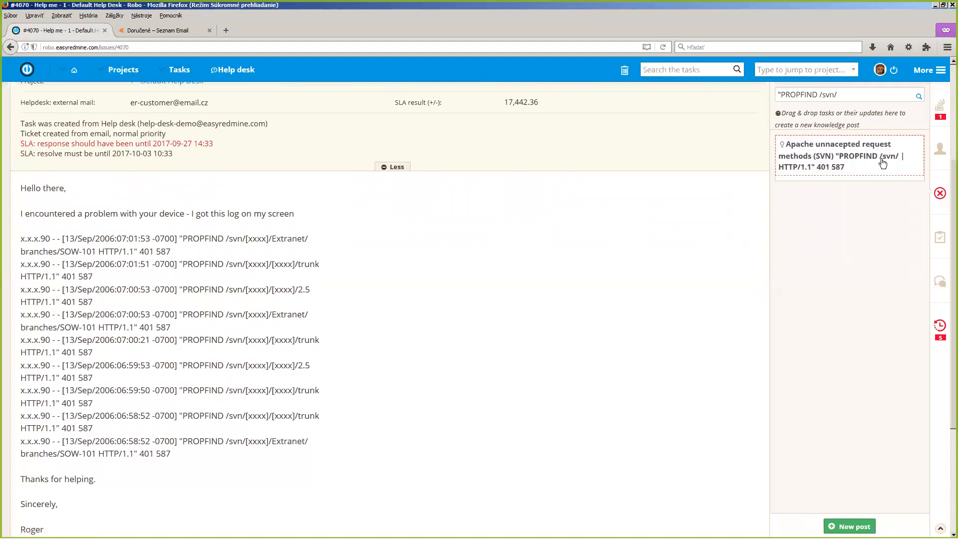
{"action": "left_click", "coordinate": [839, 158]}
{"action": "left_click", "coordinate": [940, 193]}
{"action": "left_click", "coordinate": [158, 31]}
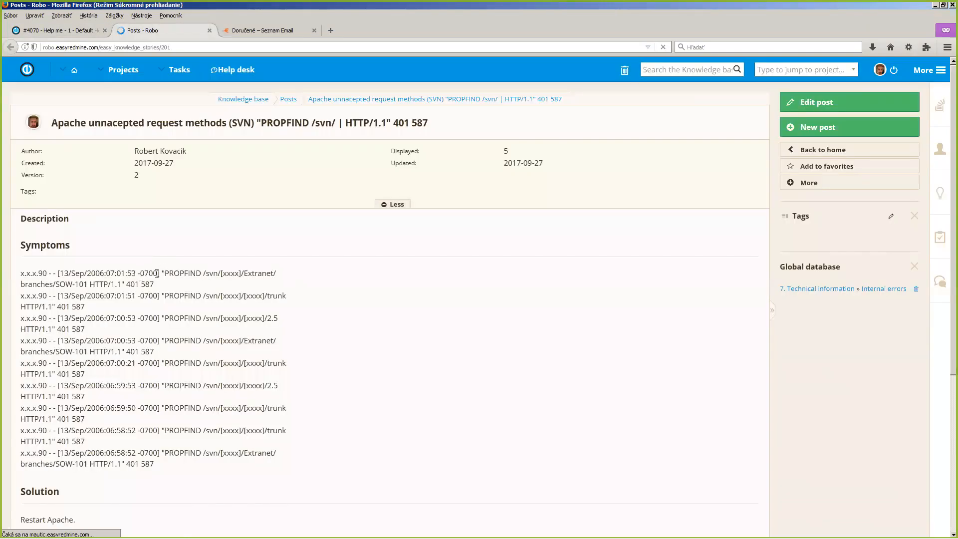
{"action": "left_click_drag", "start_coordinate": [157, 273], "coordinate": [239, 273]}
{"action": "left_click", "coordinate": [108, 338]}
{"action": "scroll", "coordinate": [86, 372], "scroll_direction": "down", "scroll_amount": 2}
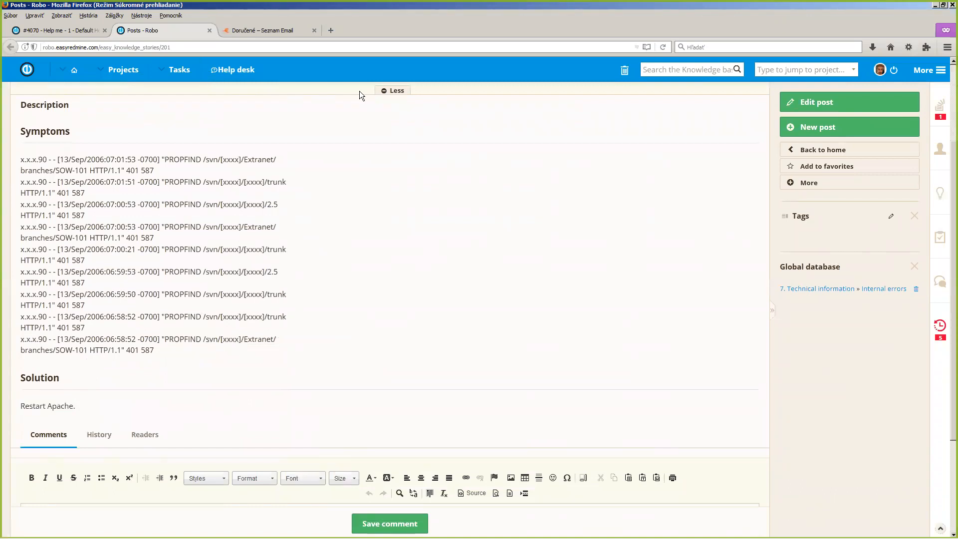
{"action": "key", "text": "ctrl+w"}
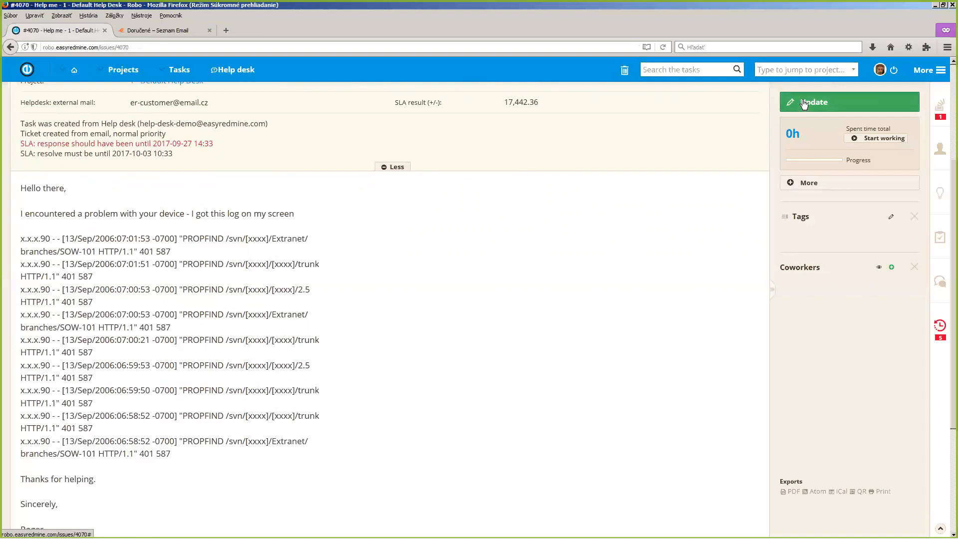
Start updating #4070 with the note 'Hello, please restart the apache. Kind regards.' plus the agent's signature
{"action": "left_click", "coordinate": [804, 103]}
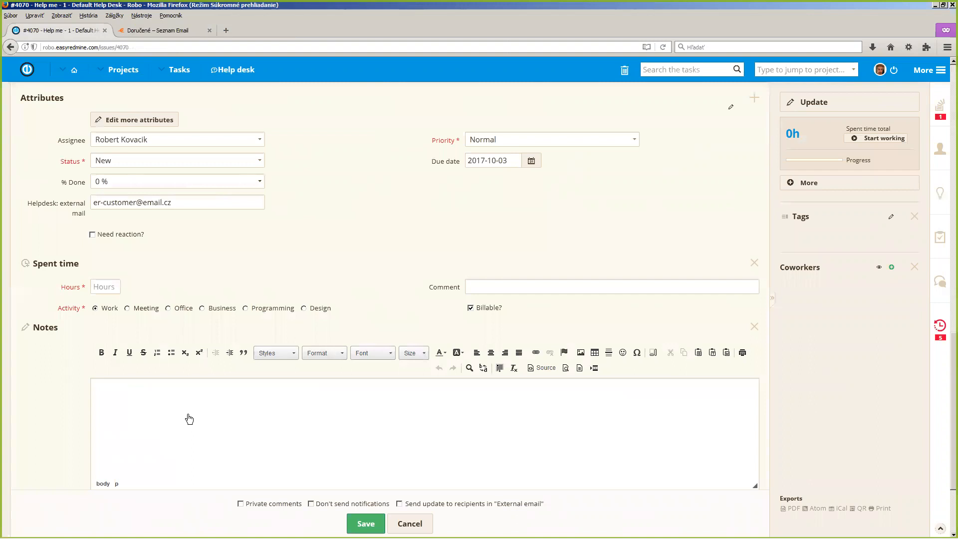
{"action": "left_click", "coordinate": [189, 418]}
{"action": "type", "text": "Hello,"}
{"action": "key", "text": "Return"}
{"action": "type", "text": "please resta"}
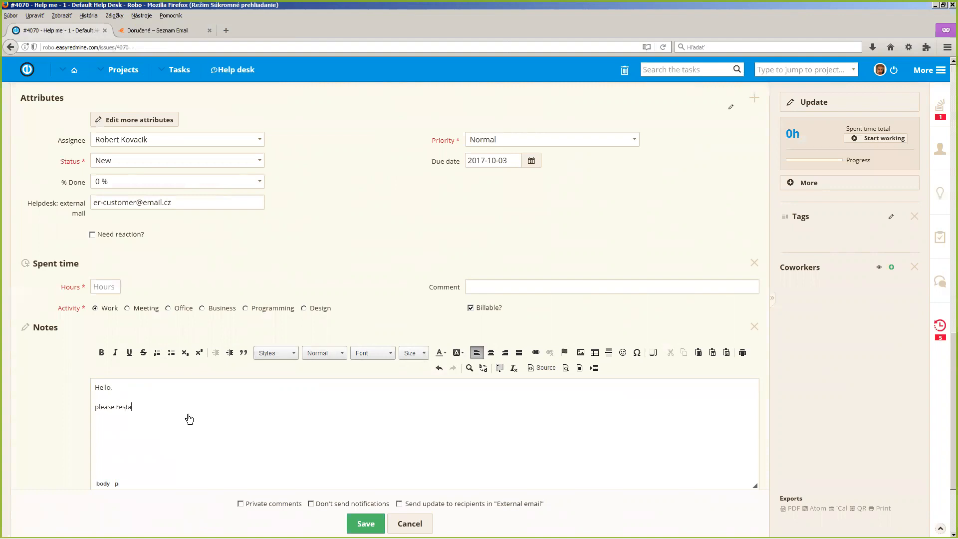
{"action": "type", "text": "rt the apache."}
{"action": "key", "text": "Return"}
{"action": "type", "text": "Kind regards."}
{"action": "key", "text": "Return"}
{"action": "type", "text": "Robert"}
Tick sending the update to the external email recipient, set status to Done, and save
{"action": "scroll", "coordinate": [316, 368], "scroll_direction": "down", "scroll_amount": 1}
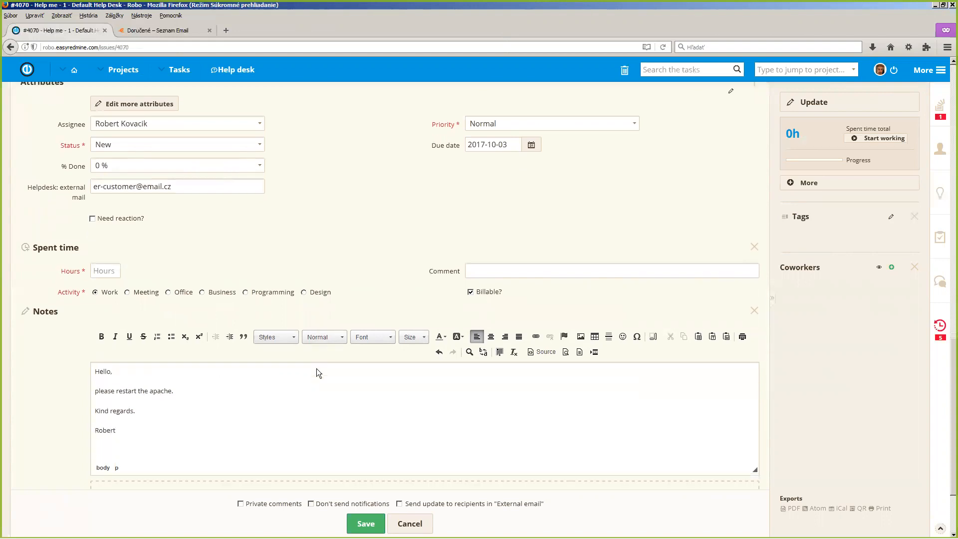
{"action": "scroll", "coordinate": [316, 368], "scroll_direction": "down", "scroll_amount": 1}
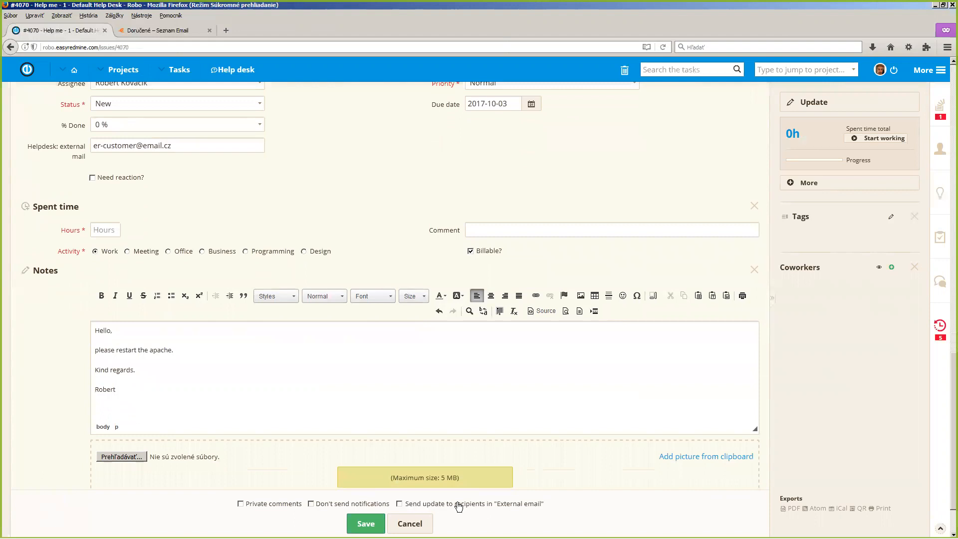
{"action": "left_click", "coordinate": [399, 504]}
{"action": "triple_click", "coordinate": [196, 144]}
{"action": "left_click", "coordinate": [199, 145]}
{"action": "scroll", "coordinate": [252, 145], "scroll_direction": "up", "scroll_amount": 2}
{"action": "left_click", "coordinate": [259, 167]}
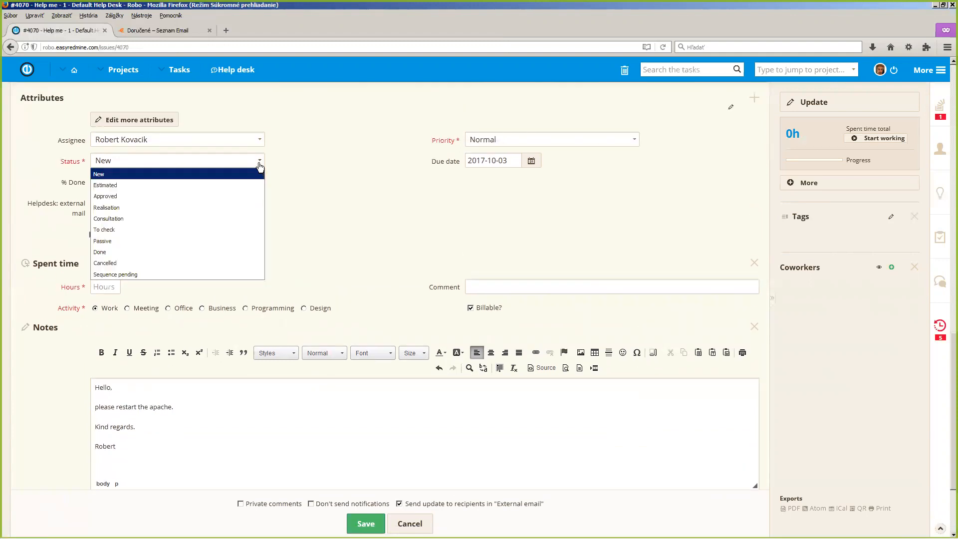
{"action": "left_click", "coordinate": [118, 253]}
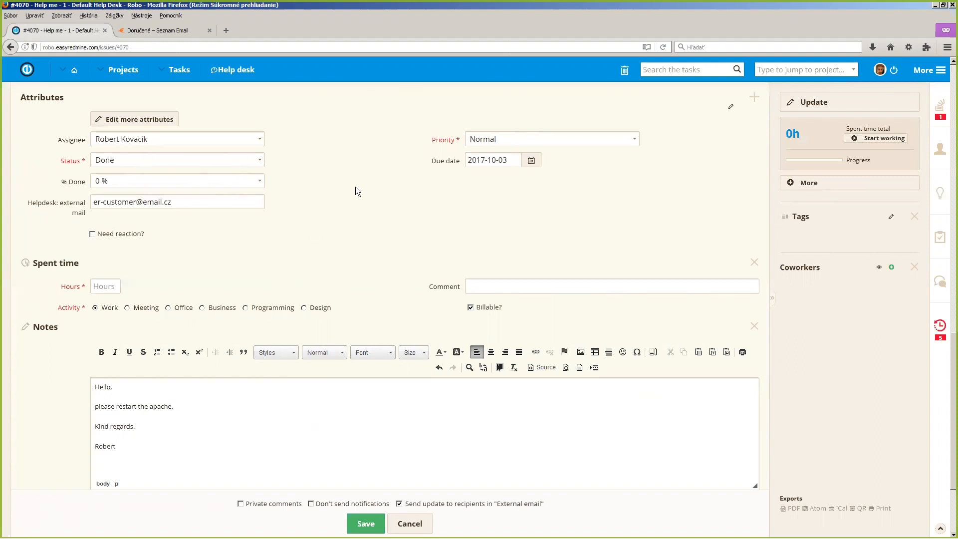
{"action": "scroll", "coordinate": [356, 354], "scroll_direction": "down", "scroll_amount": 3}
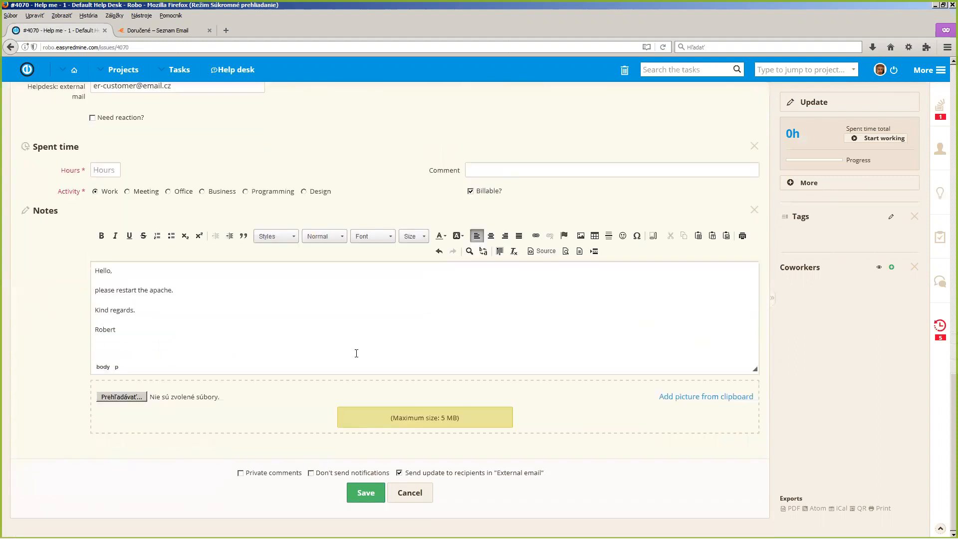
{"action": "left_click", "coordinate": [297, 309]}
{"action": "left_click", "coordinate": [367, 492]}
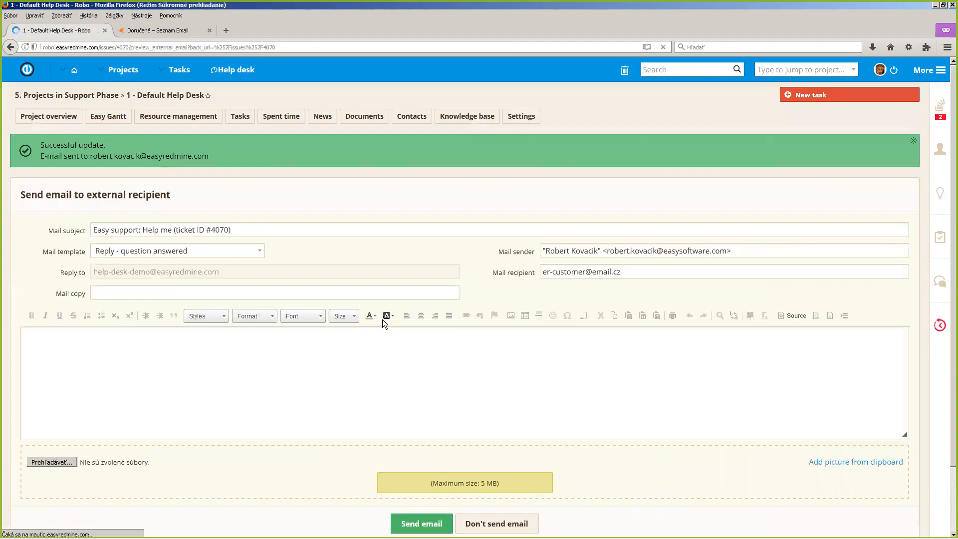
Add a comma after 'Easy Redmine helpdesk' in the reply email body
{"action": "scroll", "coordinate": [464, 262], "scroll_direction": "down", "scroll_amount": 3}
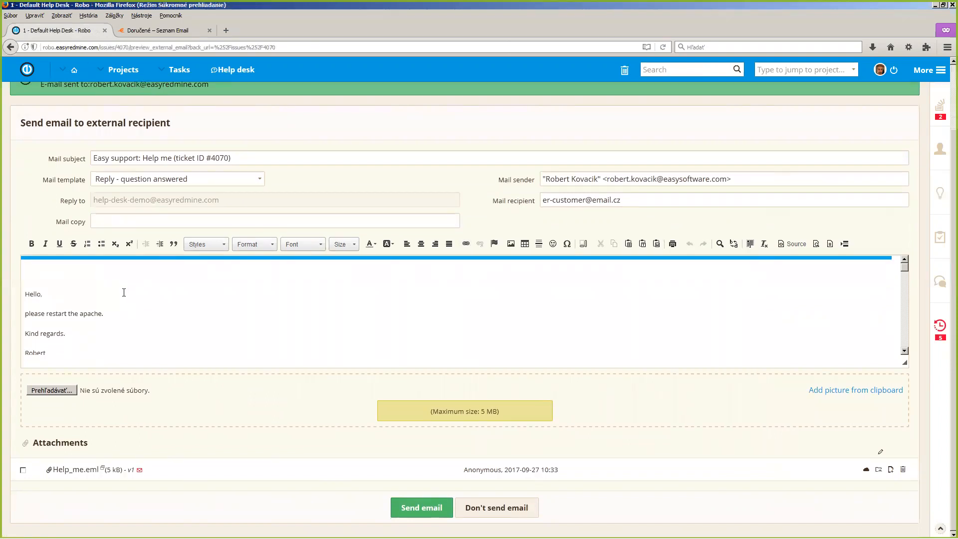
{"action": "scroll", "coordinate": [114, 299], "scroll_direction": "down", "scroll_amount": 2}
{"action": "scroll", "coordinate": [114, 299], "scroll_direction": "up", "scroll_amount": 2}
{"action": "left_click_drag", "start_coordinate": [70, 349], "coordinate": [24, 295]}
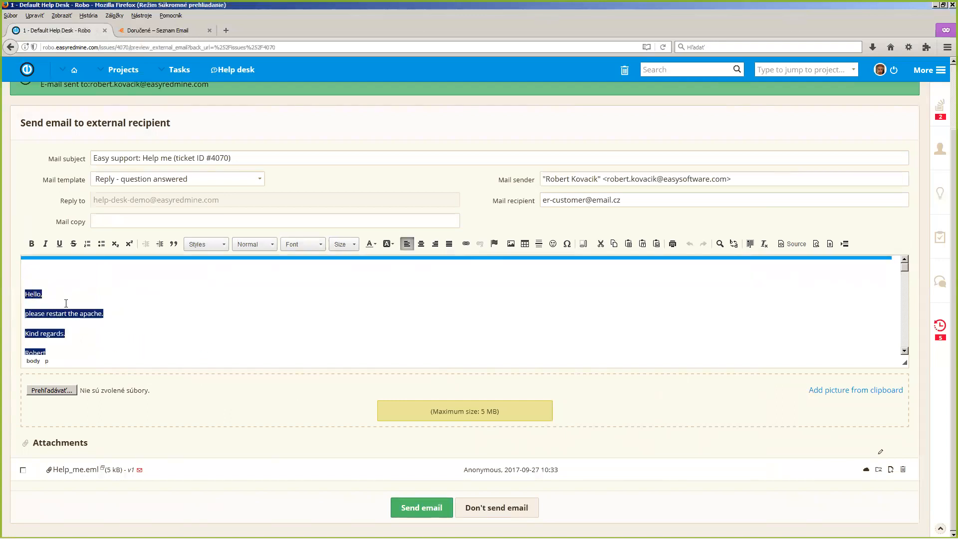
{"action": "left_click", "coordinate": [172, 317]}
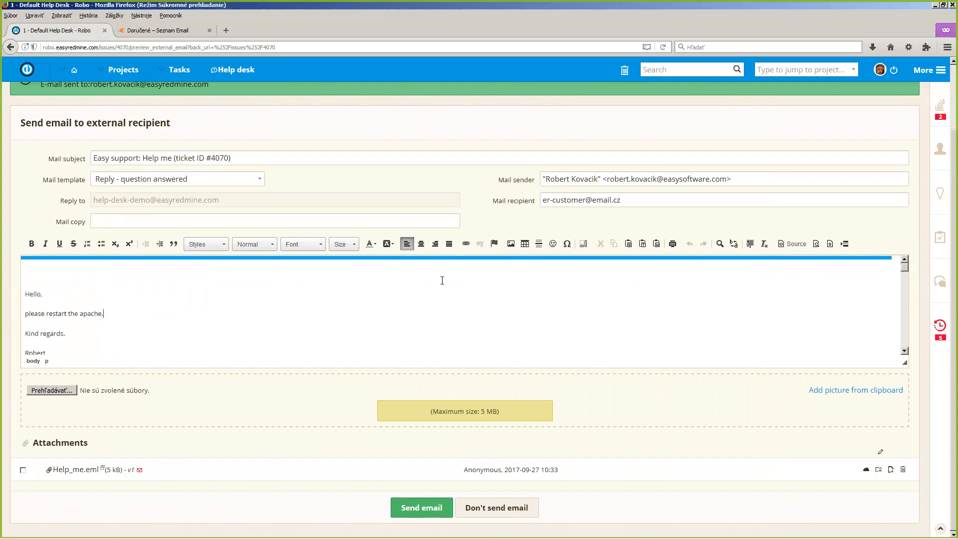
{"action": "mouse_move", "coordinate": [471, 266]}
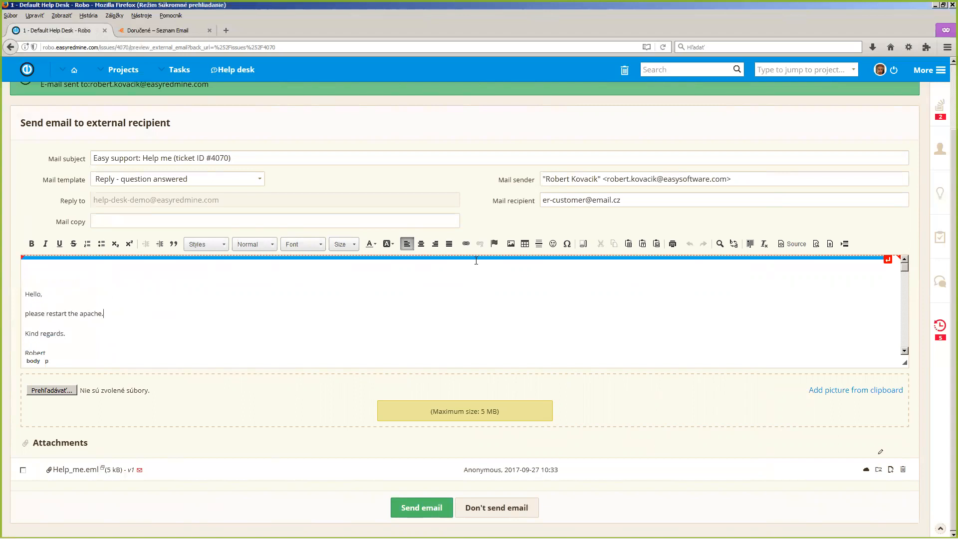
{"action": "scroll", "coordinate": [345, 329], "scroll_direction": "down", "scroll_amount": 4}
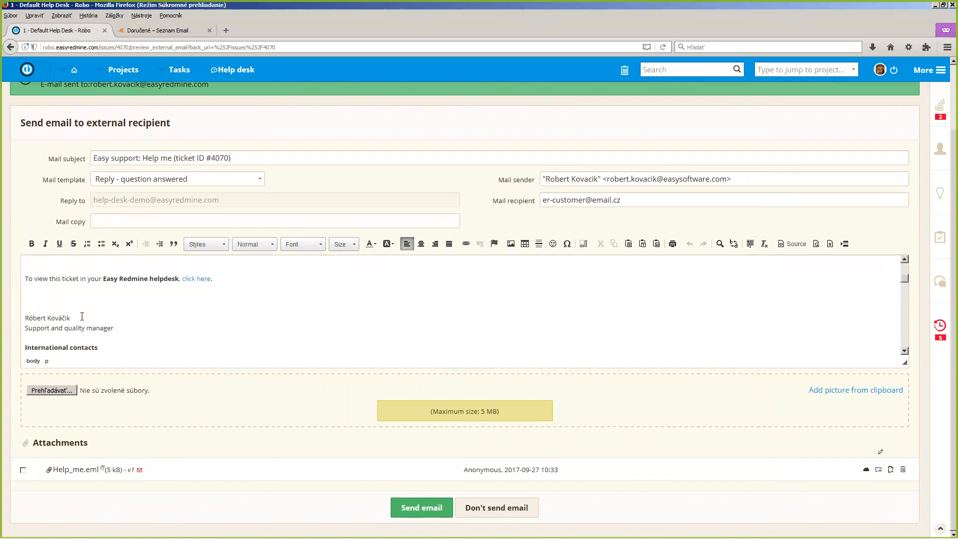
{"action": "type", "text": ","}
Review the edited reply and send it to the customer
{"action": "left_click_drag", "start_coordinate": [26, 318], "coordinate": [137, 327]}
{"action": "scroll", "coordinate": [155, 327], "scroll_direction": "down", "scroll_amount": 4}
{"action": "scroll", "coordinate": [165, 325], "scroll_direction": "up", "scroll_amount": 4}
{"action": "scroll", "coordinate": [171, 321], "scroll_direction": "down", "scroll_amount": 4}
{"action": "scroll", "coordinate": [173, 323], "scroll_direction": "down", "scroll_amount": 2}
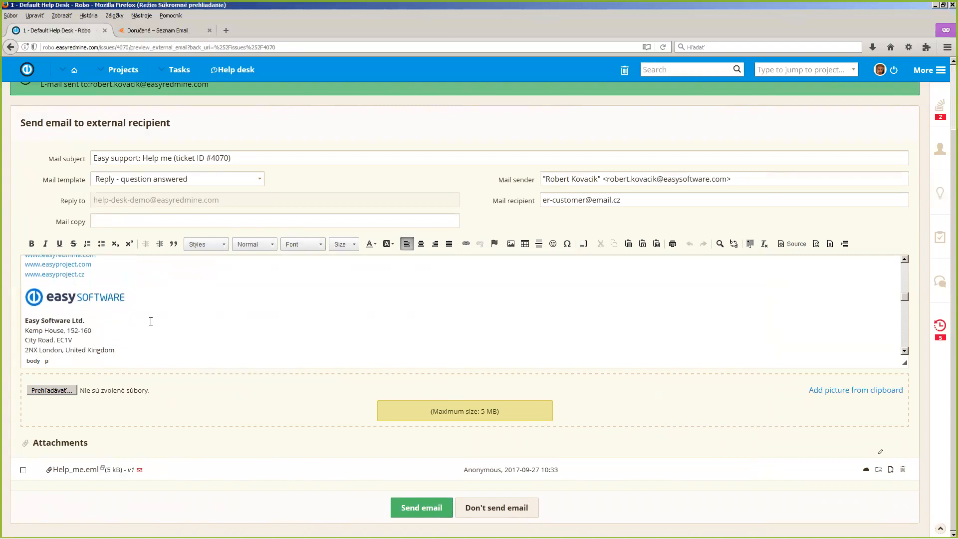
{"action": "scroll", "coordinate": [151, 321], "scroll_direction": "down", "scroll_amount": 5}
{"action": "scroll", "coordinate": [61, 313], "scroll_direction": "up", "scroll_amount": 1}
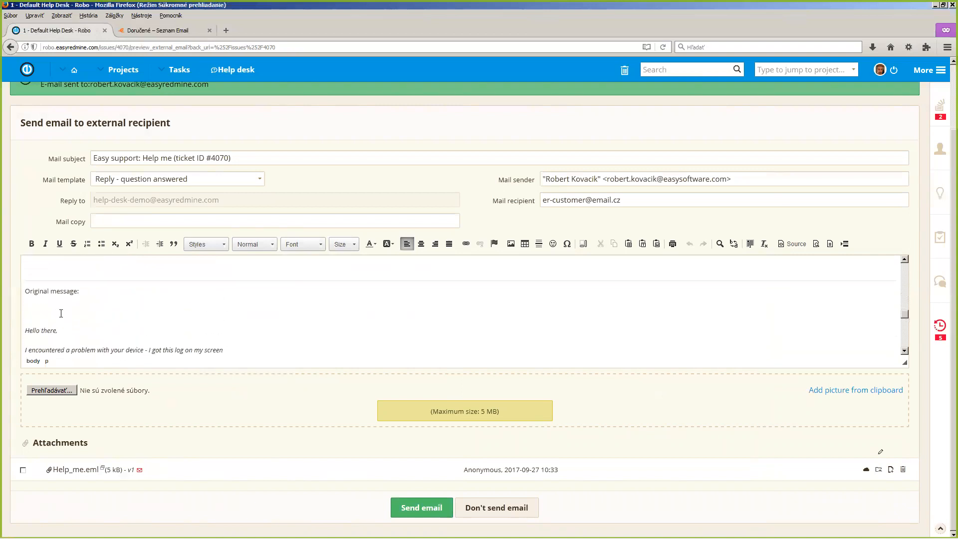
{"action": "scroll", "coordinate": [48, 319], "scroll_direction": "down", "scroll_amount": 2}
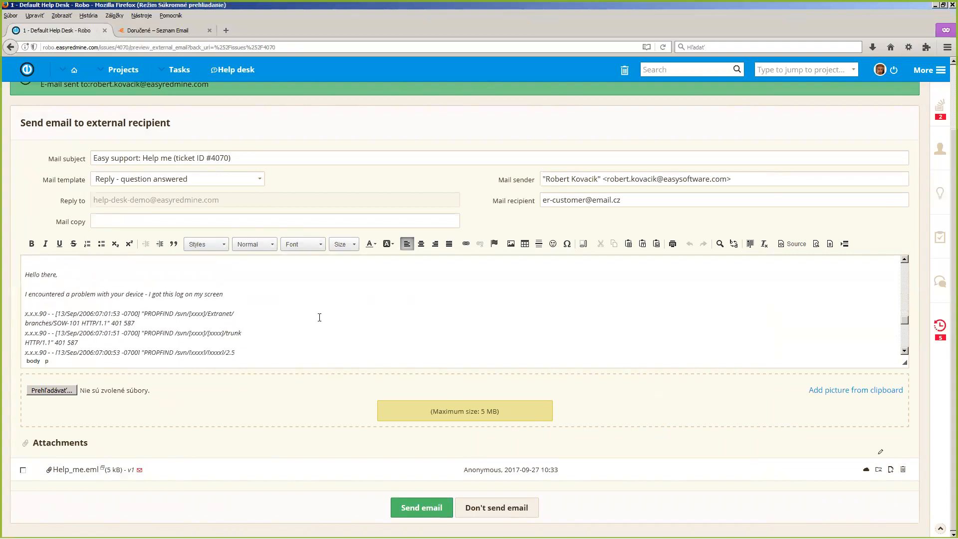
{"action": "scroll", "coordinate": [360, 316], "scroll_direction": "up", "scroll_amount": 8}
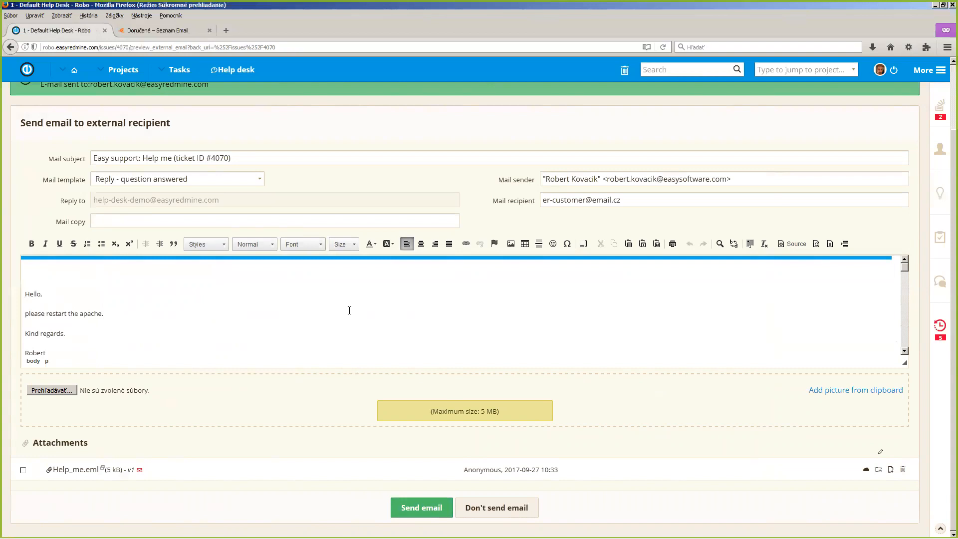
{"action": "scroll", "coordinate": [350, 311], "scroll_direction": "down", "scroll_amount": 2}
{"action": "scroll", "coordinate": [350, 310], "scroll_direction": "up", "scroll_amount": 2}
{"action": "left_click", "coordinate": [426, 512]}
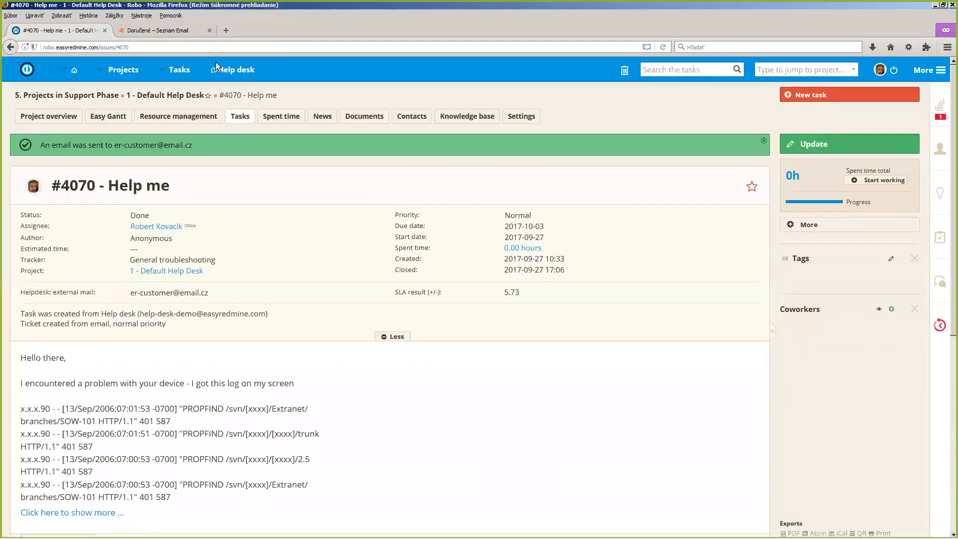
{"action": "left_click", "coordinate": [166, 30]}
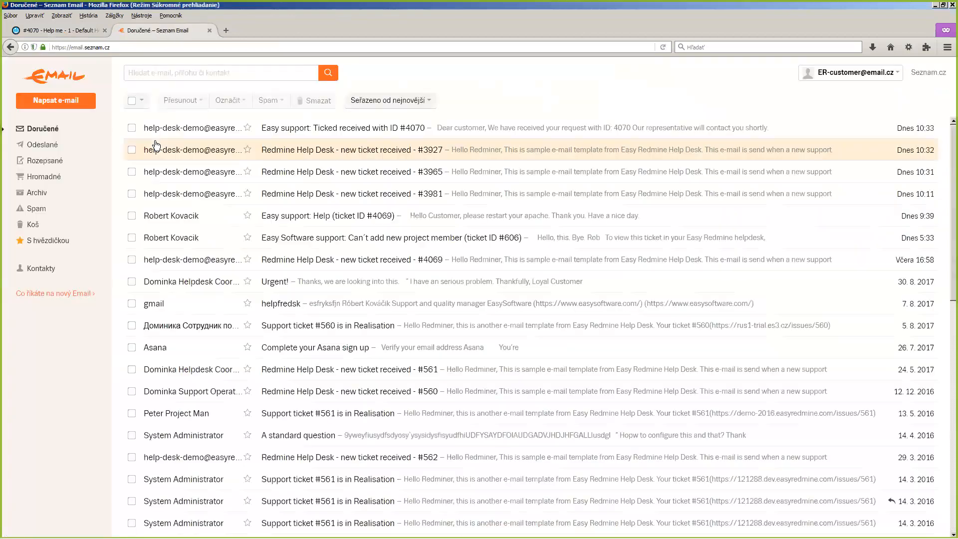
Refresh the Seznam inbox, read the 'Easy support: Help me (ticket ID #4070)' reply, and return to Redmine
{"action": "left_click", "coordinate": [68, 134]}
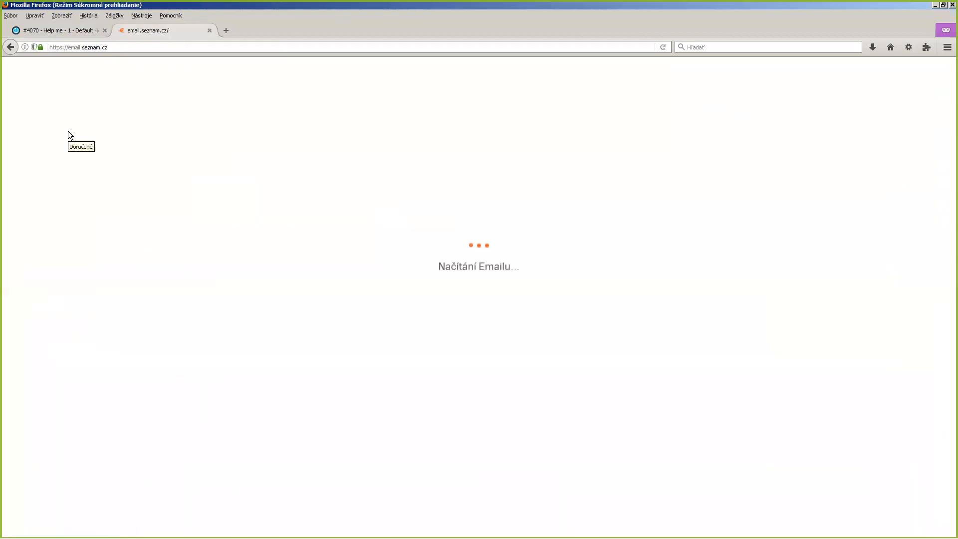
{"action": "left_click", "coordinate": [310, 129]}
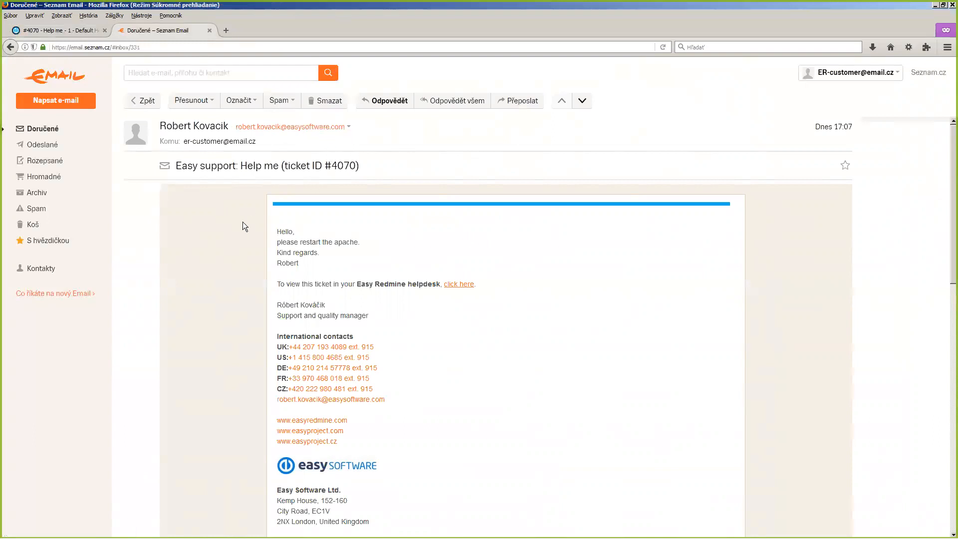
{"action": "scroll", "coordinate": [447, 306], "scroll_direction": "down", "scroll_amount": 5}
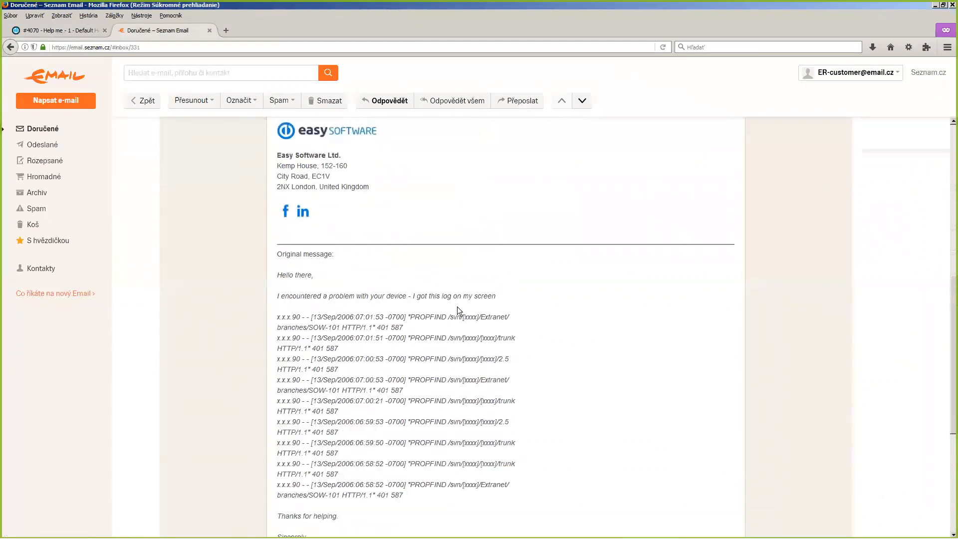
{"action": "scroll", "coordinate": [457, 307], "scroll_direction": "up", "scroll_amount": 6}
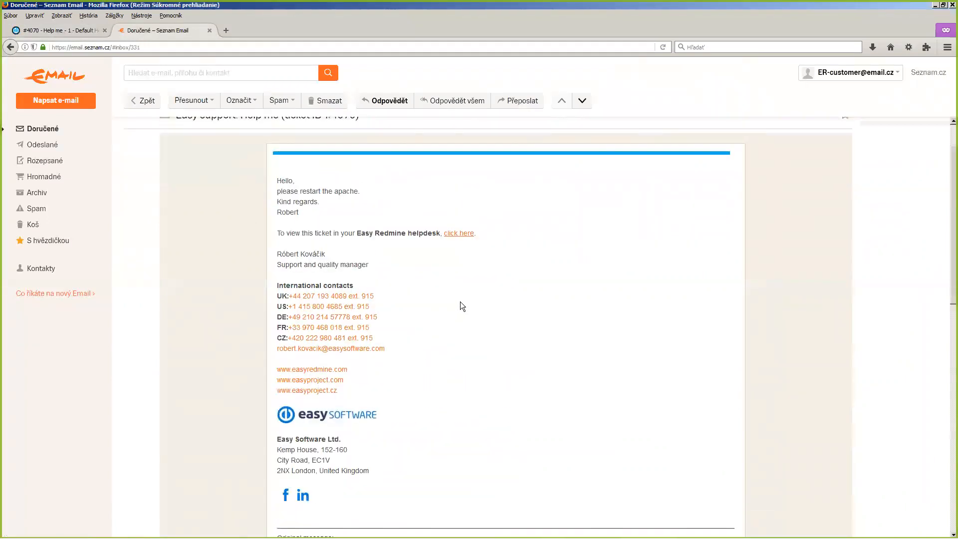
{"action": "left_click", "coordinate": [56, 27]}
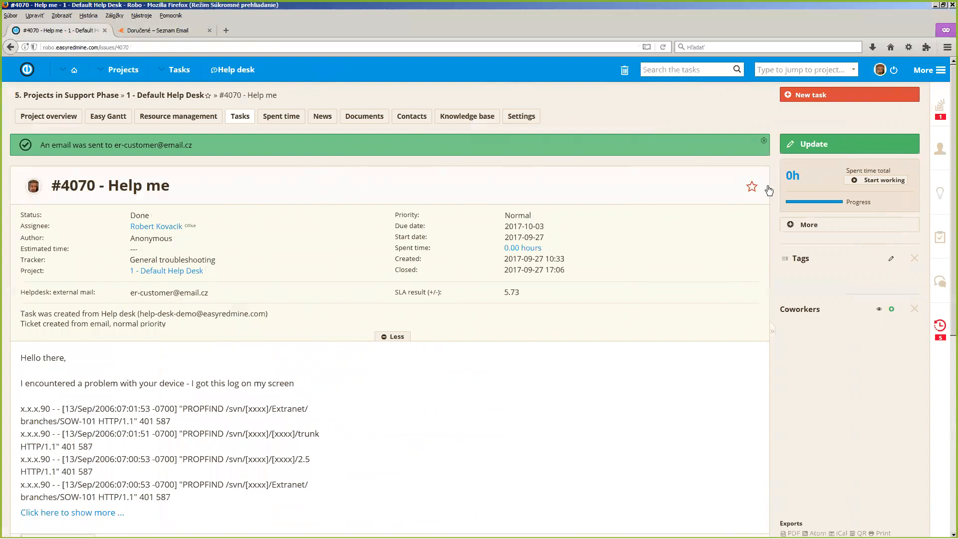
Open the #4070 update form with Private comments ticked and the assignee left unchanged
{"action": "left_click", "coordinate": [800, 152]}
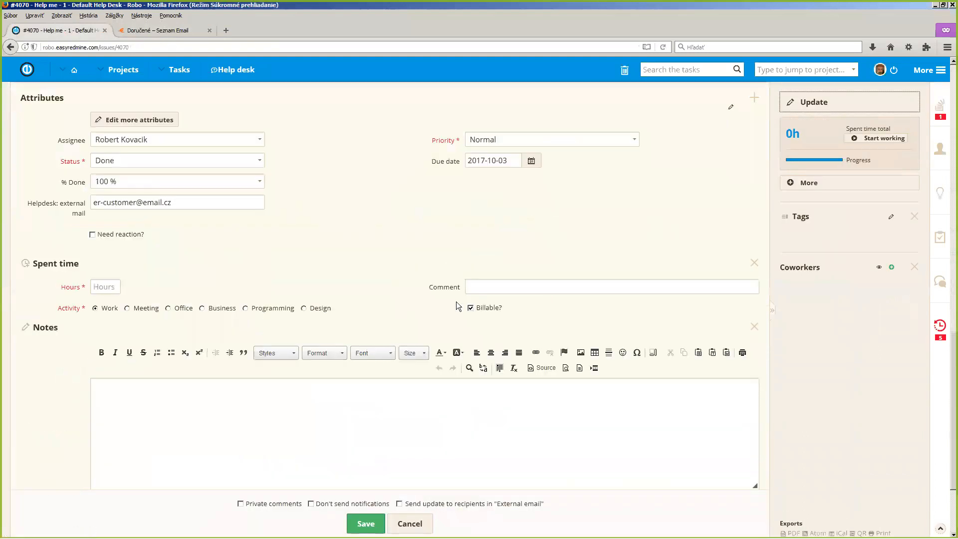
{"action": "left_click", "coordinate": [413, 384]}
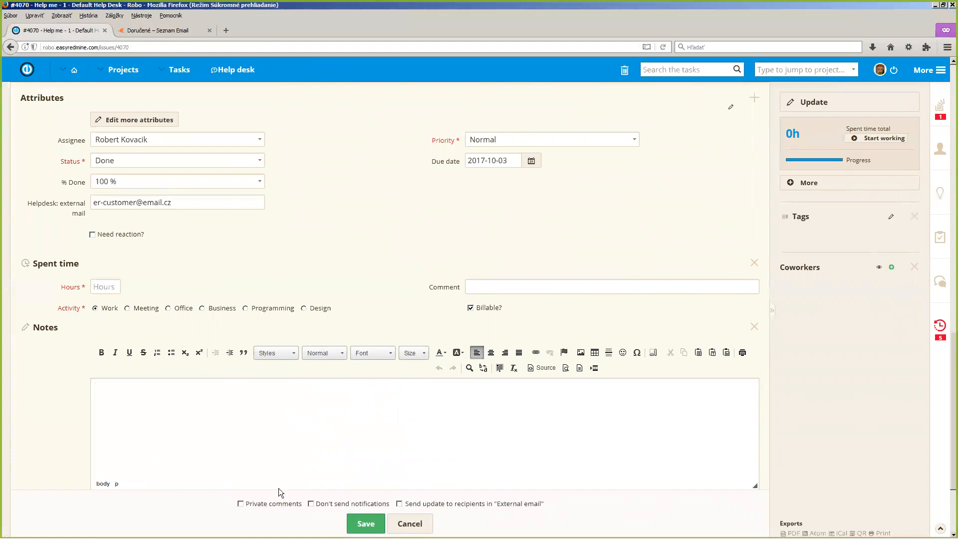
{"action": "left_click", "coordinate": [276, 505]}
{"action": "left_click", "coordinate": [171, 139]}
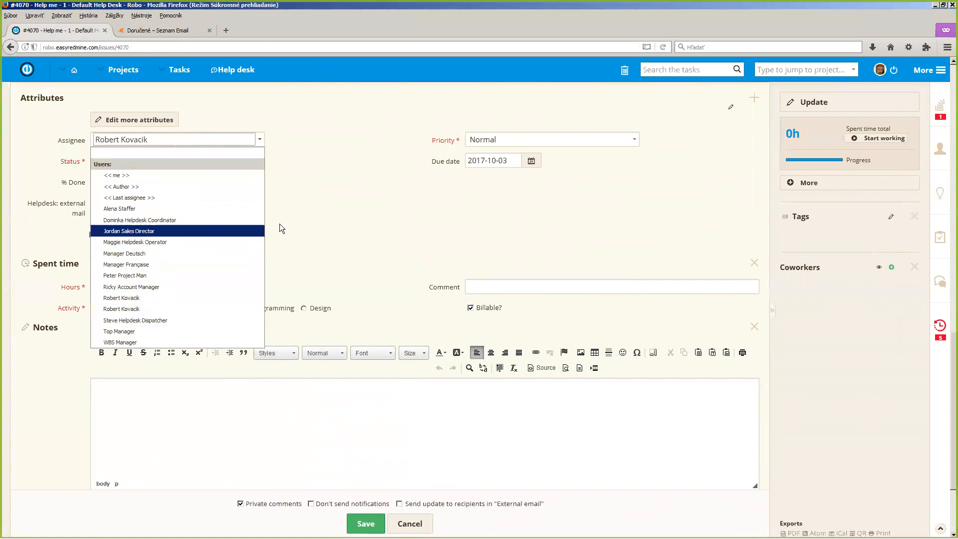
{"action": "left_click", "coordinate": [351, 155]}
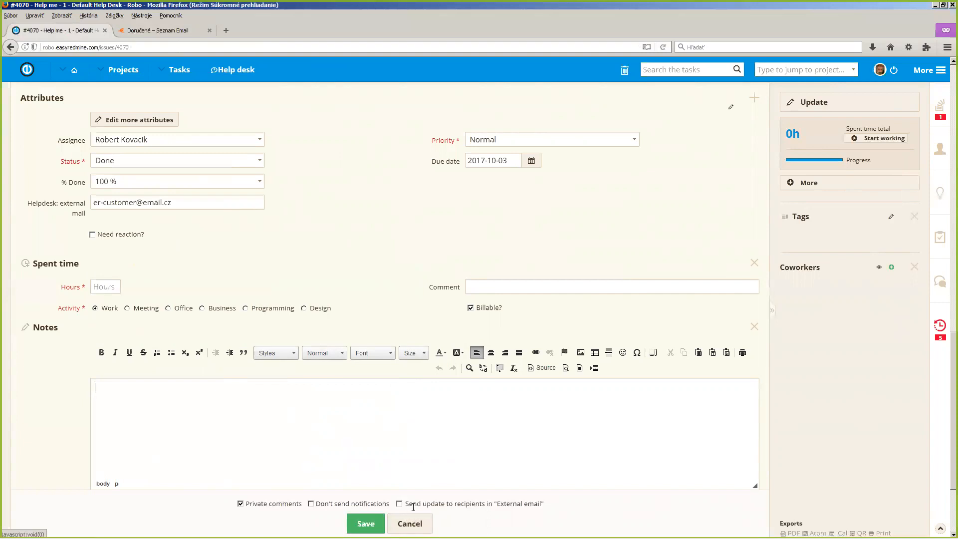
{"action": "left_click", "coordinate": [313, 417]}
{"action": "scroll", "coordinate": [385, 399], "scroll_direction": "up", "scroll_amount": 10}
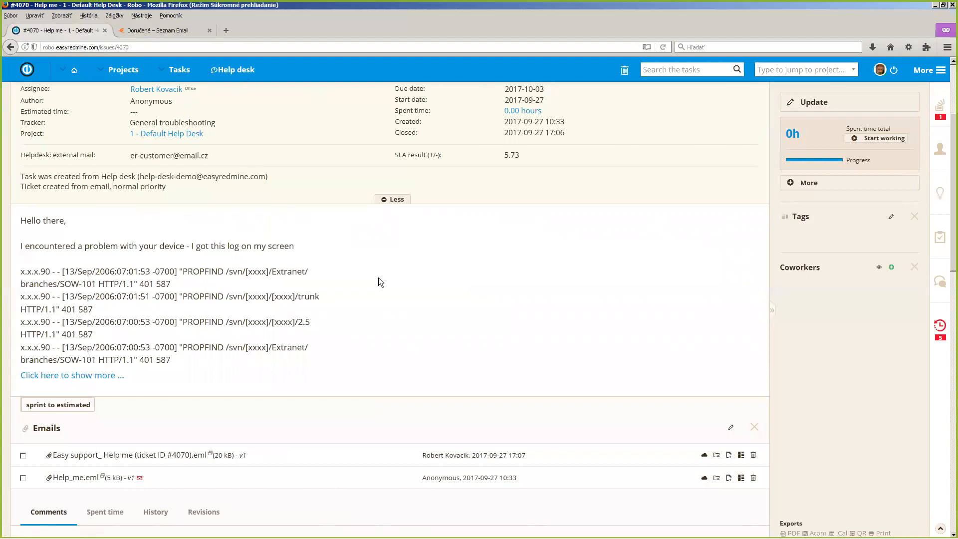
{"action": "scroll", "coordinate": [379, 278], "scroll_direction": "up", "scroll_amount": 3}
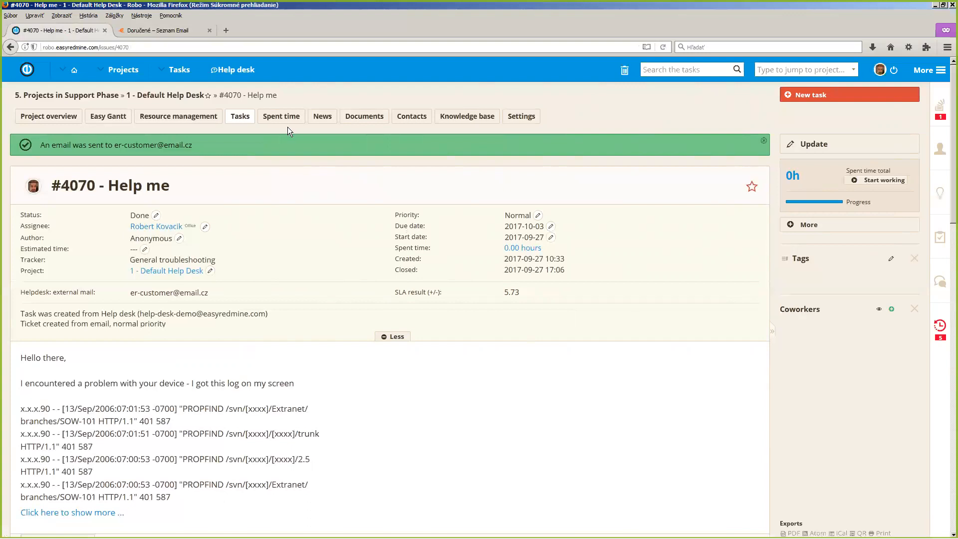
Open the Help desk dashboard of live operations from the top navigation bar
{"action": "left_click", "coordinate": [232, 72]}
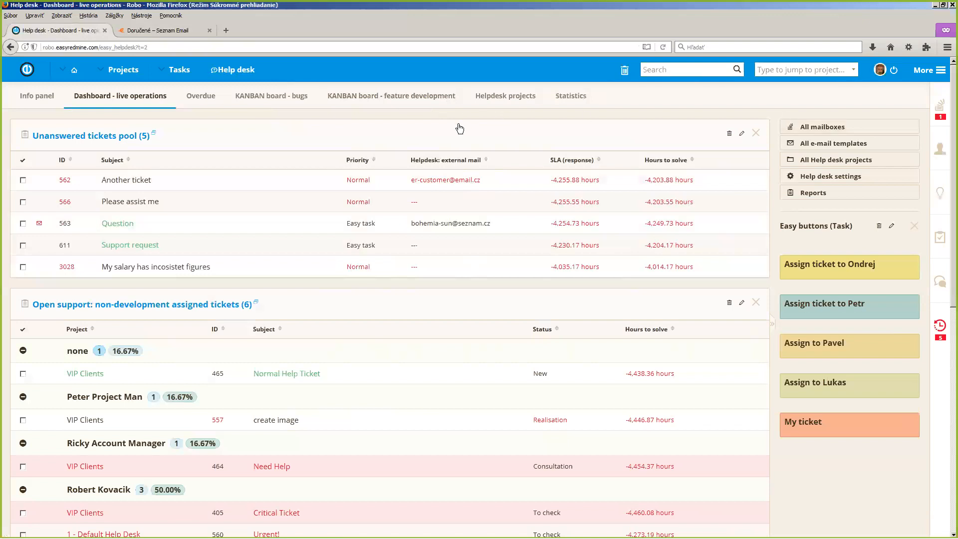
{"action": "left_click", "coordinate": [413, 179]}
{"action": "left_click_drag", "start_coordinate": [414, 179], "coordinate": [482, 186]}
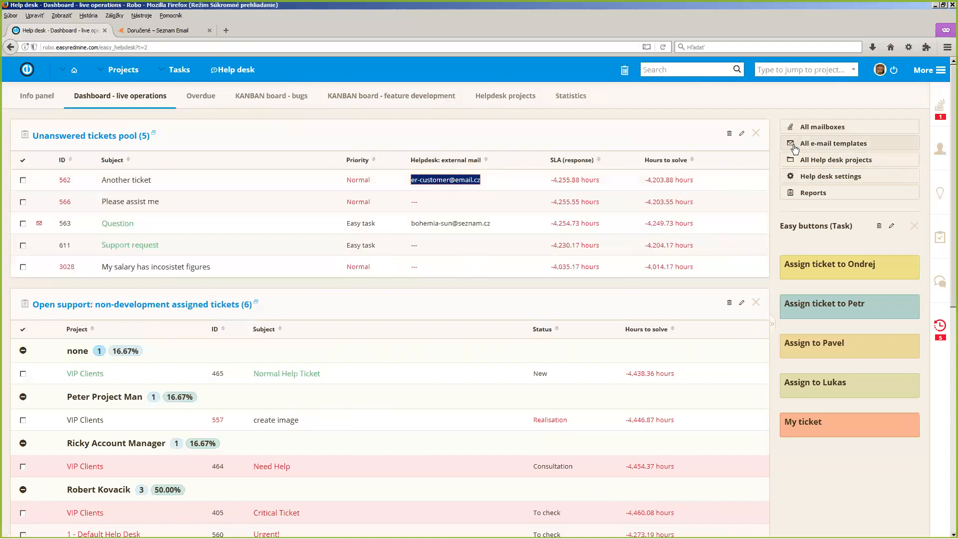
{"action": "left_click", "coordinate": [747, 114]}
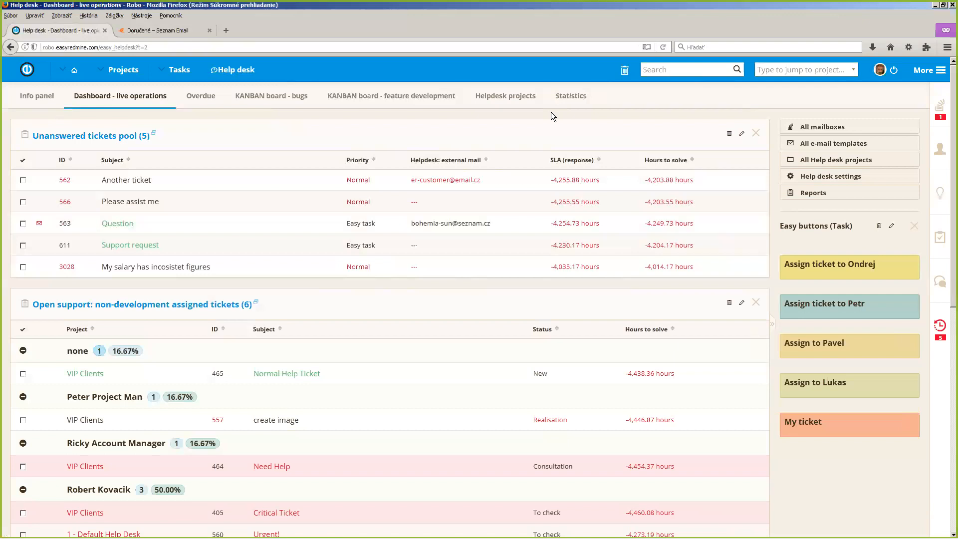
Open the receiving-mails mailbox's job settings and successfully test the mail server connection
{"action": "left_click", "coordinate": [834, 129]}
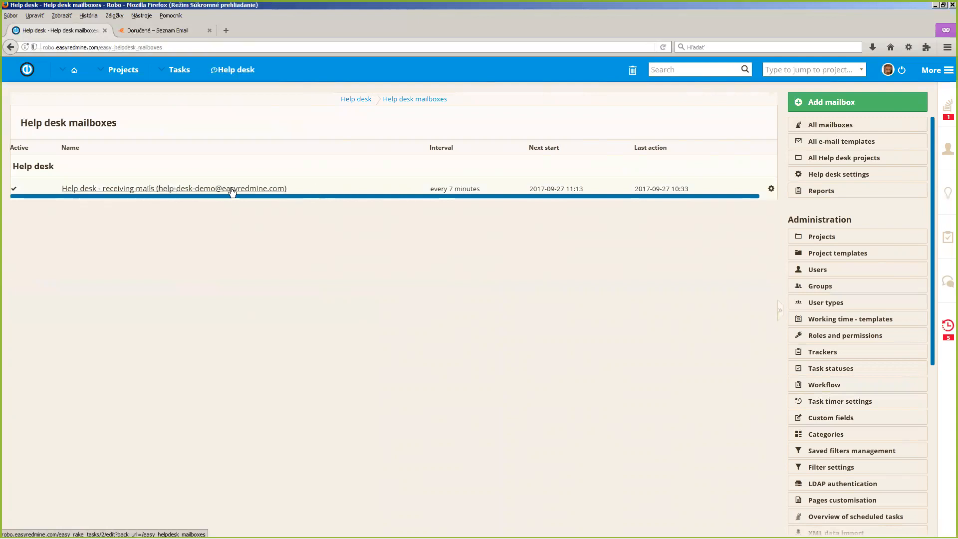
{"action": "right_click", "coordinate": [345, 187]}
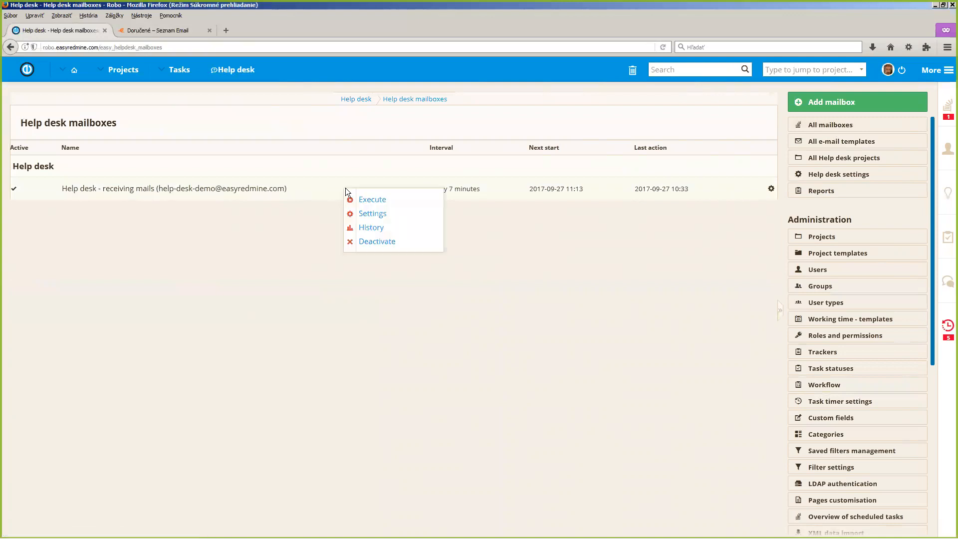
{"action": "left_click", "coordinate": [369, 214]}
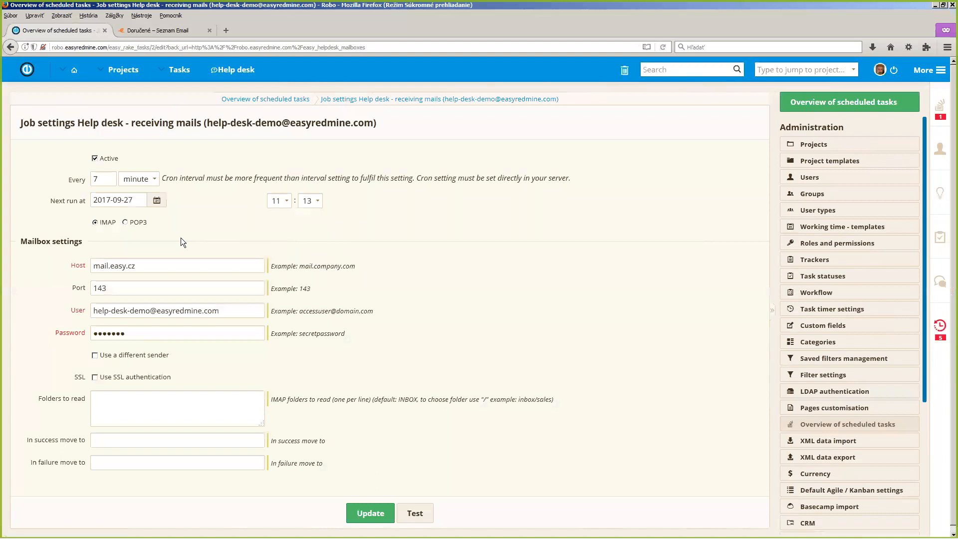
{"action": "left_click", "coordinate": [148, 264]}
{"action": "scroll", "coordinate": [111, 306], "scroll_direction": "down", "scroll_amount": 1}
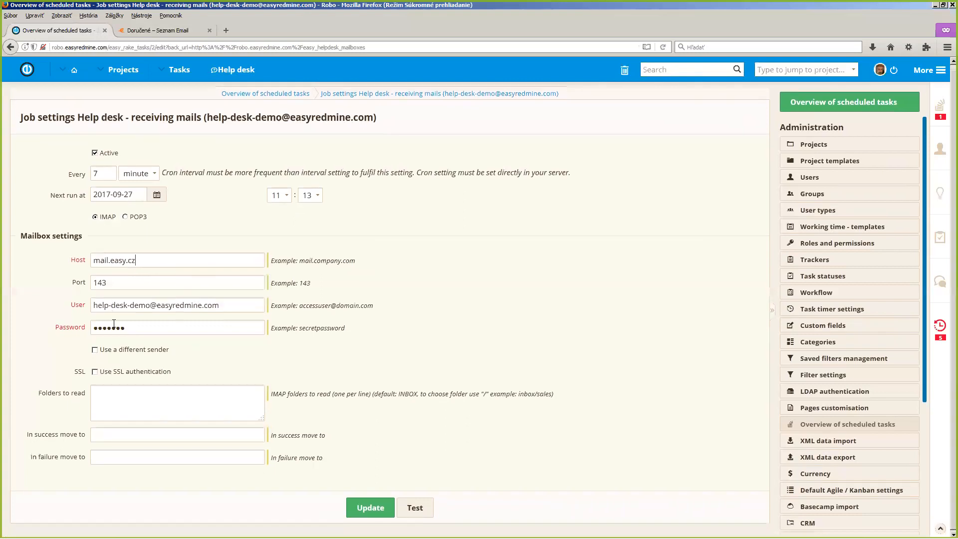
{"action": "left_click", "coordinate": [415, 508]}
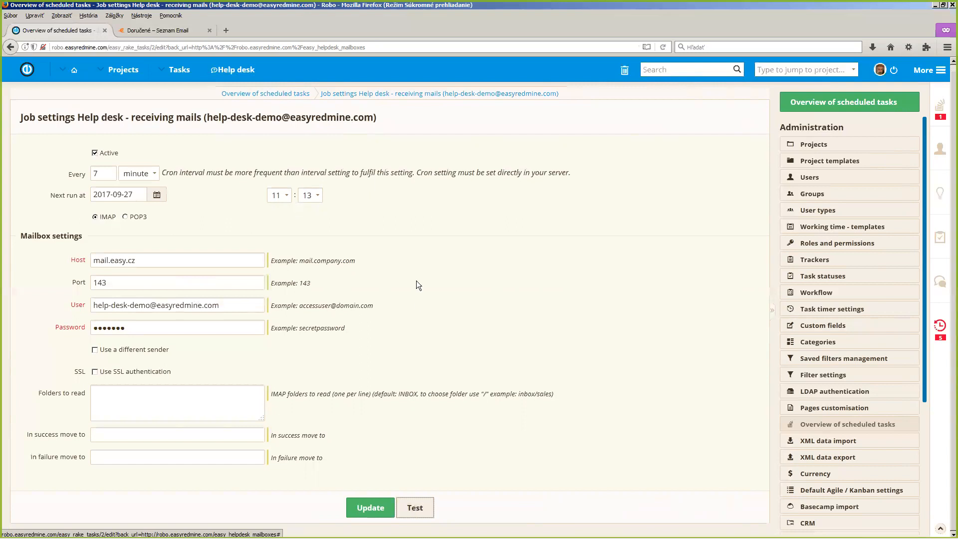
{"action": "left_click", "coordinate": [495, 250]}
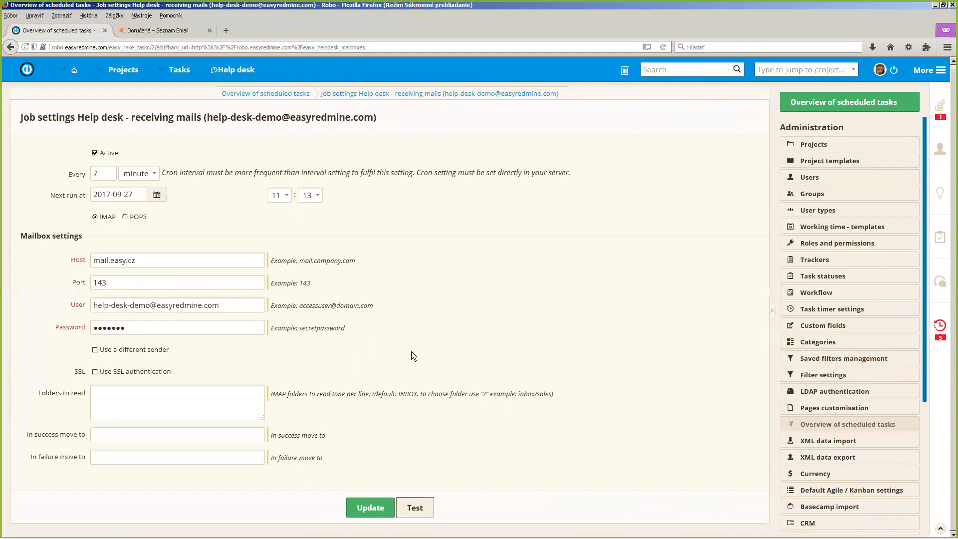
Check the Every 7 minute run interval, then return to the help desk mailboxes list
{"action": "scroll", "coordinate": [442, 306], "scroll_direction": "up", "scroll_amount": 1}
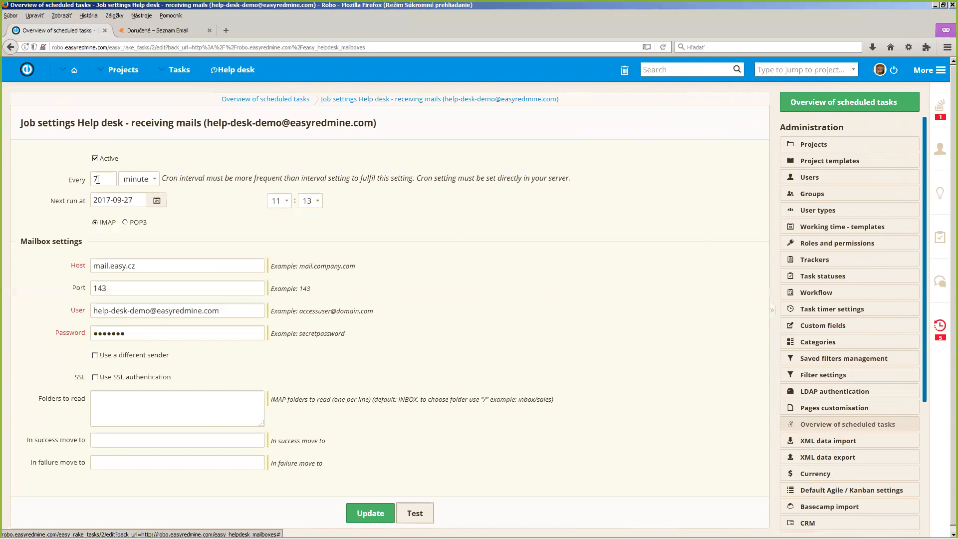
{"action": "left_click", "coordinate": [276, 181]}
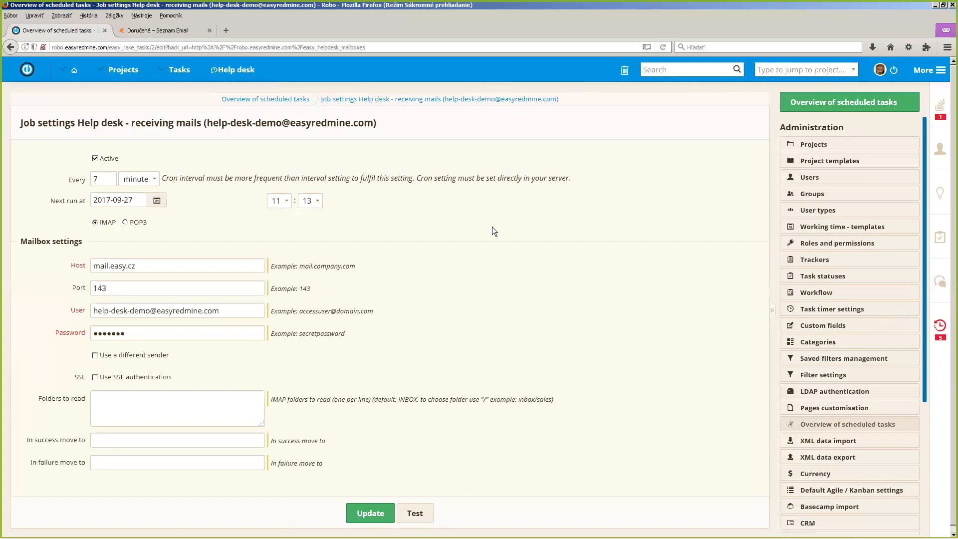
{"action": "scroll", "coordinate": [484, 242], "scroll_direction": "down", "scroll_amount": 1}
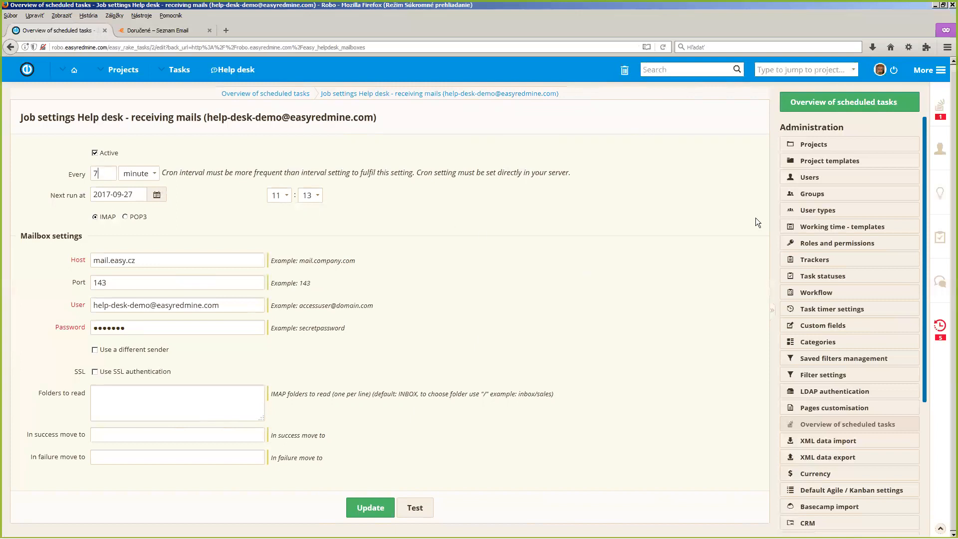
{"action": "left_click", "coordinate": [12, 46]}
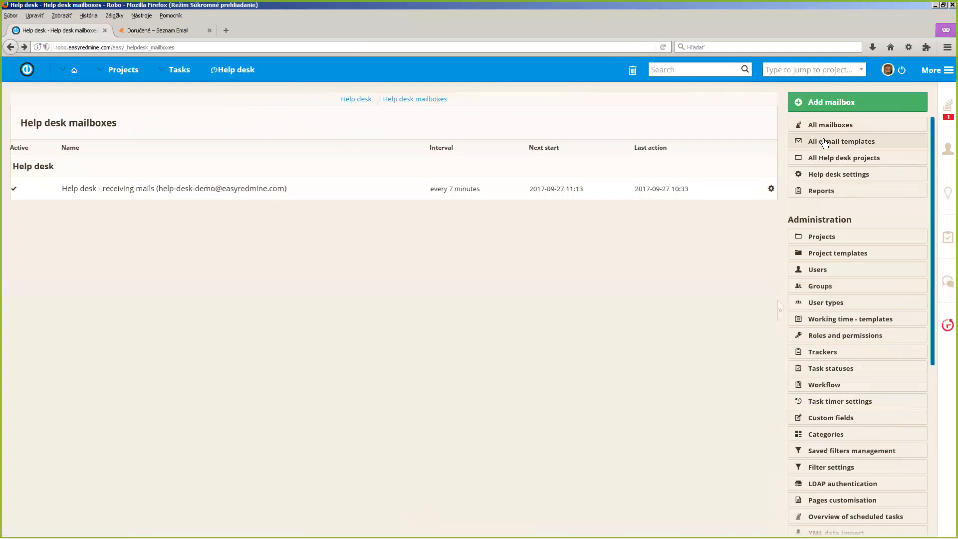
Open All e-mail templates and edit the 'Confirmation - ticket received' template
{"action": "left_click", "coordinate": [833, 145]}
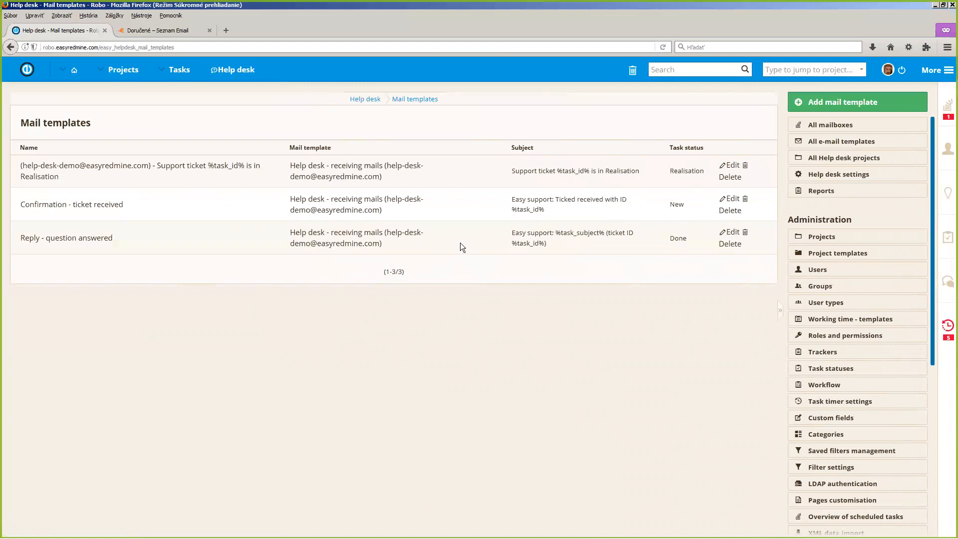
{"action": "left_click", "coordinate": [730, 199]}
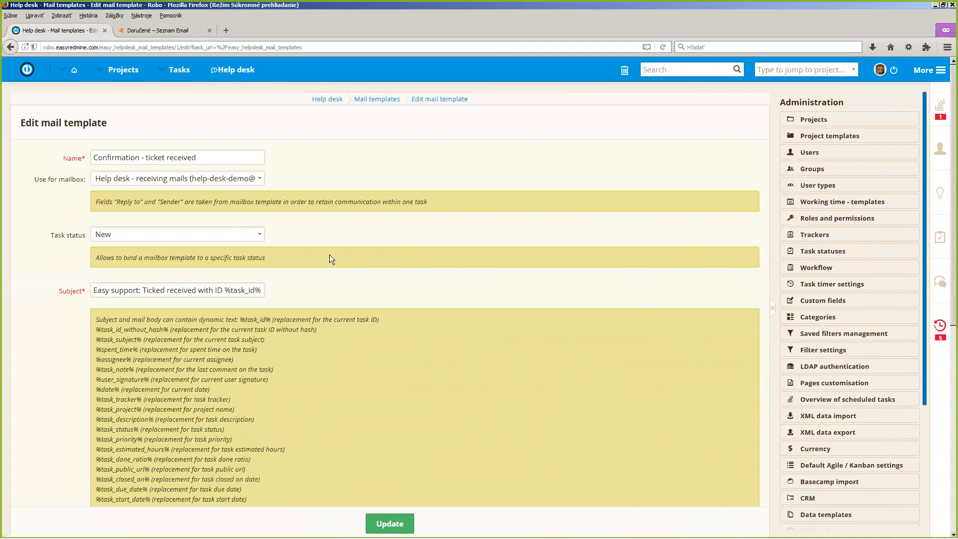
Inspect the template's mail body, toggling its HTML source view on and off
{"action": "scroll", "coordinate": [330, 258], "scroll_direction": "down", "scroll_amount": 4}
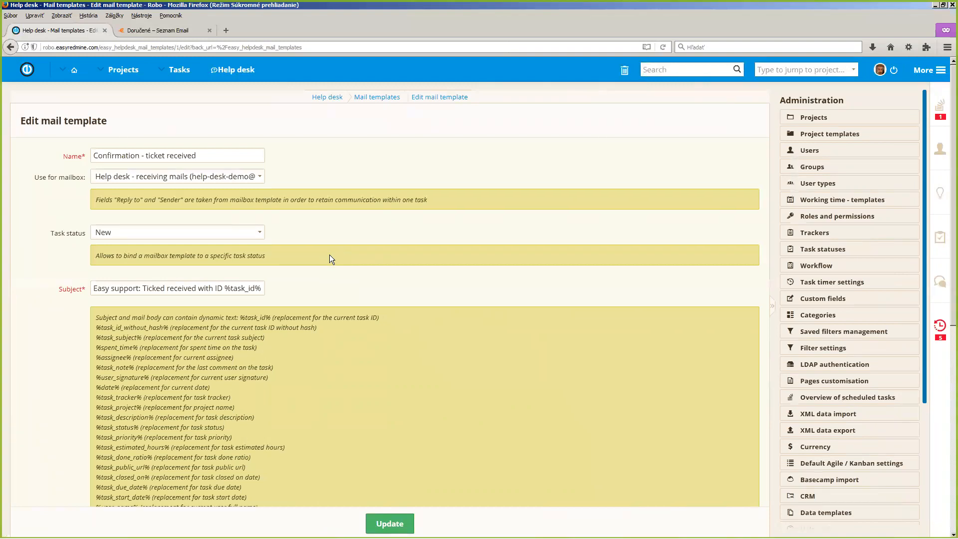
{"action": "scroll", "coordinate": [349, 265], "scroll_direction": "down", "scroll_amount": 2}
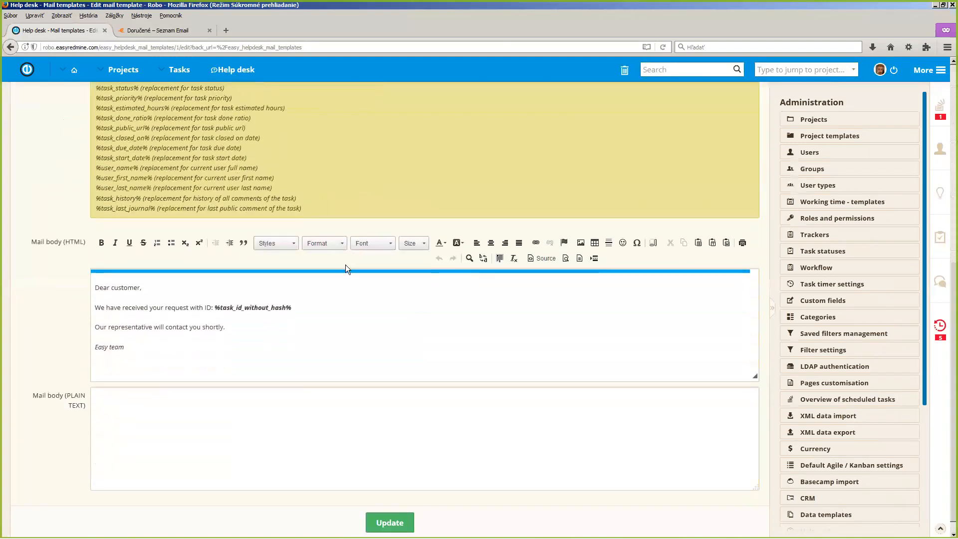
{"action": "left_click", "coordinate": [177, 339]}
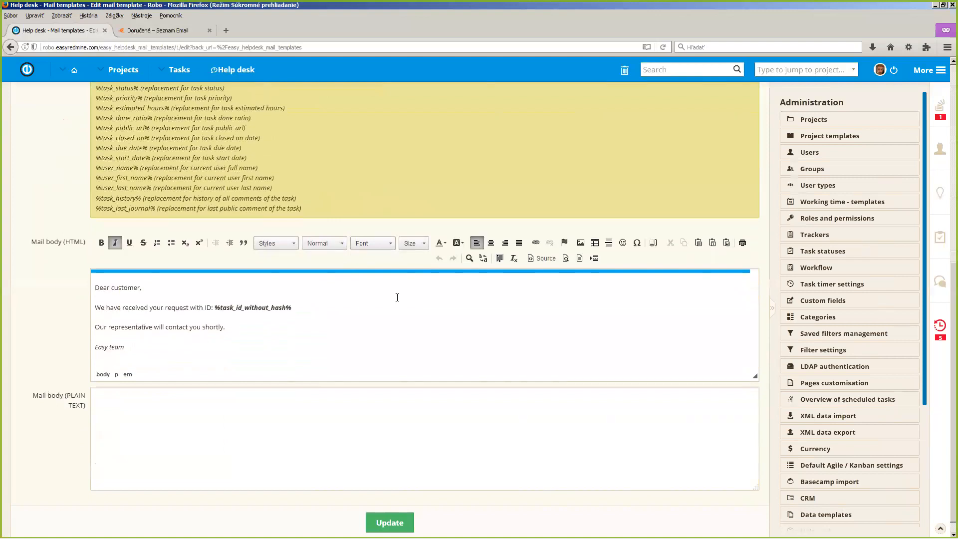
{"action": "left_click", "coordinate": [542, 259]}
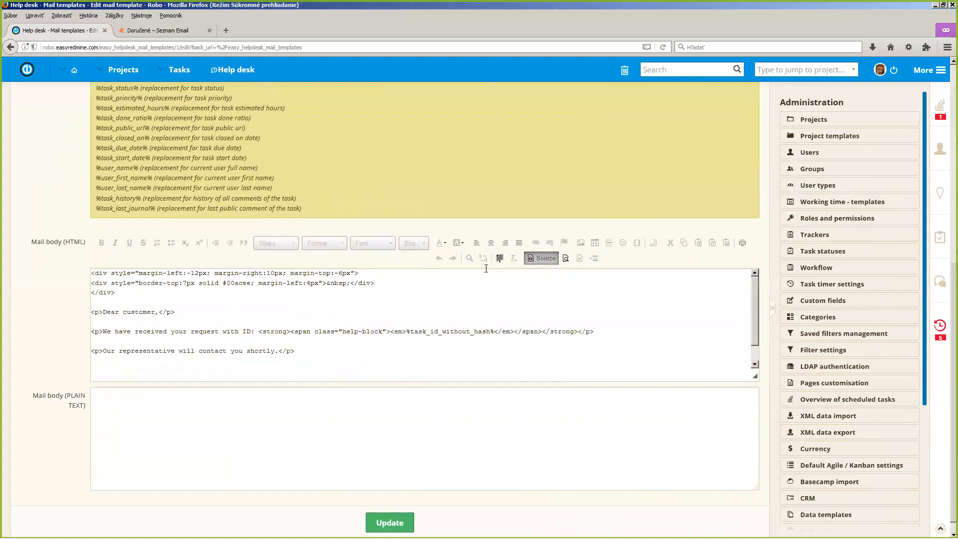
{"action": "left_click", "coordinate": [533, 259]}
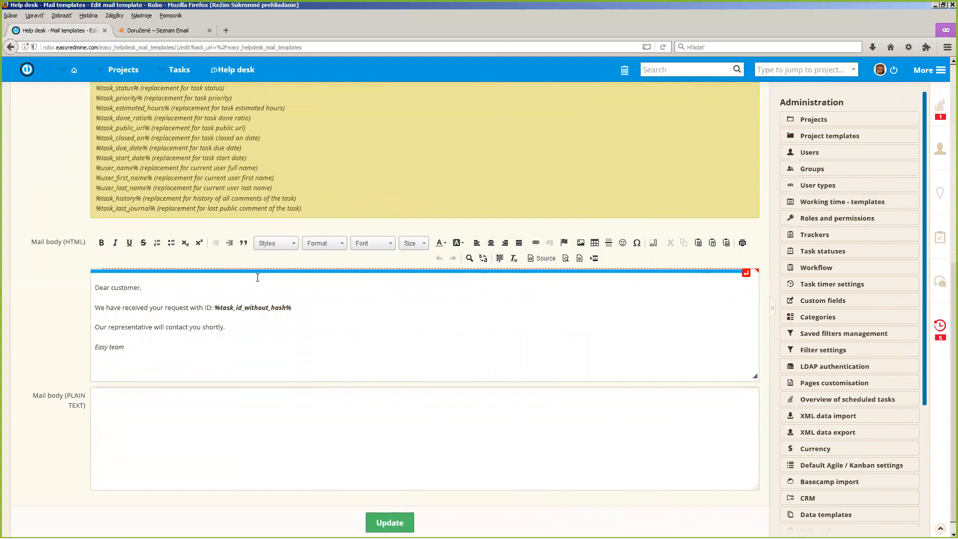
{"action": "left_click", "coordinate": [259, 330]}
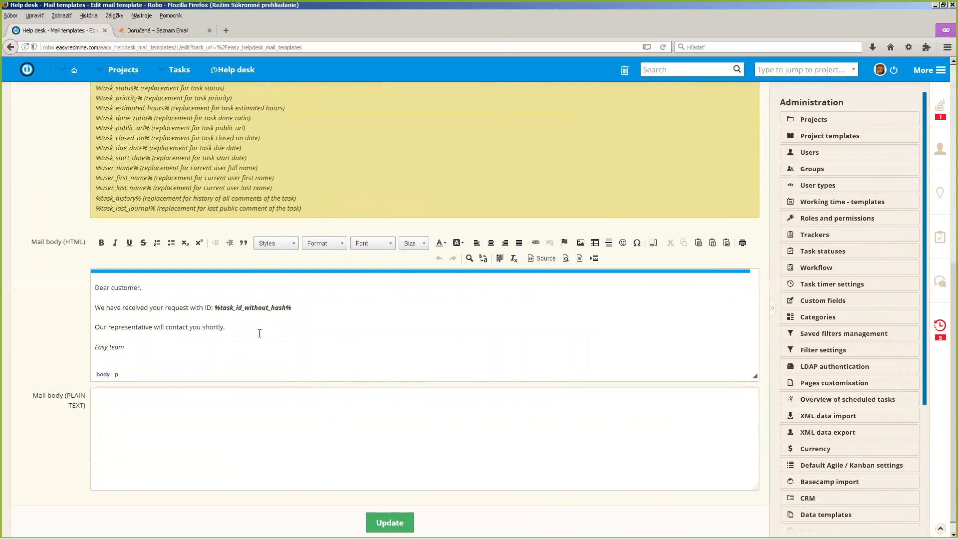
{"action": "scroll", "coordinate": [291, 331], "scroll_direction": "up", "scroll_amount": 5}
{"action": "scroll", "coordinate": [293, 330], "scroll_direction": "up", "scroll_amount": 2}
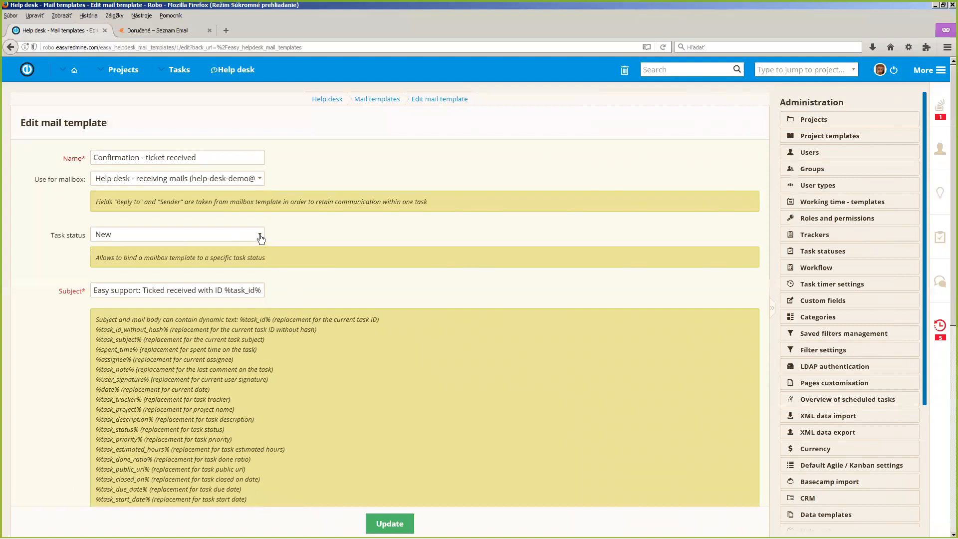
Keep the template's task status at New
{"action": "left_click", "coordinate": [191, 238]}
{"action": "left_click", "coordinate": [116, 256]}
{"action": "left_click", "coordinate": [406, 244]}
{"action": "left_click", "coordinate": [256, 236]}
{"action": "left_click", "coordinate": [241, 256]}
Go back from the unchanged Confirmation template to the Mail templates list
{"action": "left_click", "coordinate": [11, 47]}
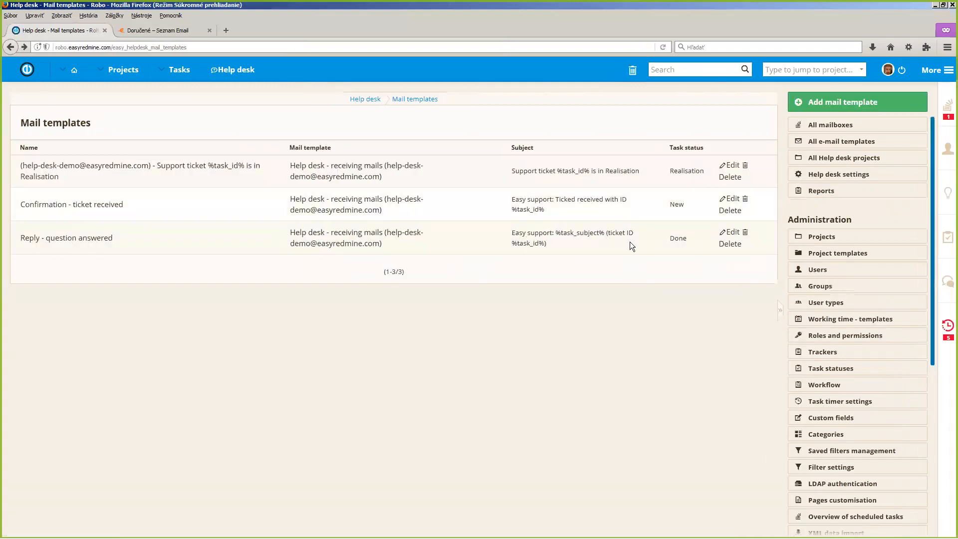
Edit the 'Reply - question answered' template and keep its task status at Done
{"action": "left_click", "coordinate": [731, 233]}
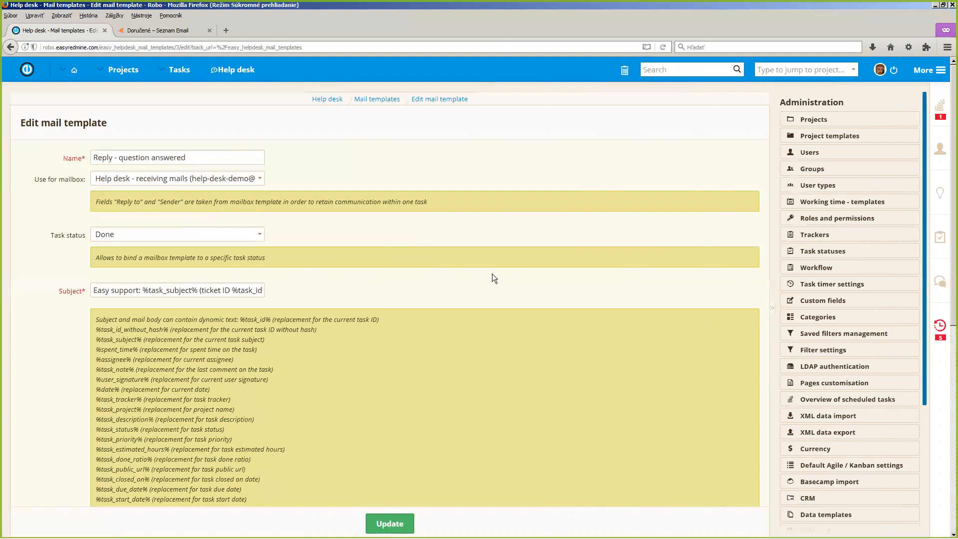
{"action": "scroll", "coordinate": [493, 278], "scroll_direction": "down", "scroll_amount": 6}
{"action": "scroll", "coordinate": [472, 282], "scroll_direction": "up", "scroll_amount": 5}
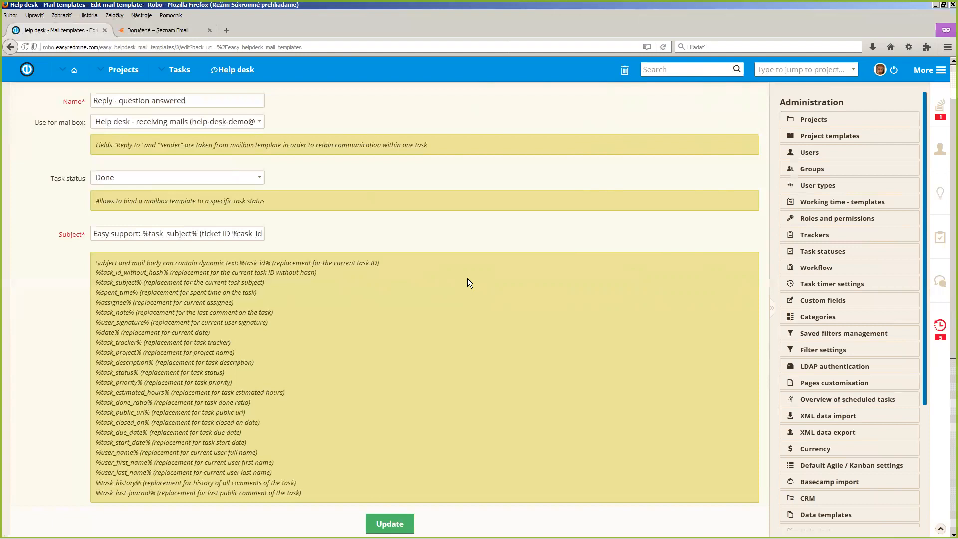
{"action": "scroll", "coordinate": [466, 258], "scroll_direction": "up", "scroll_amount": 2}
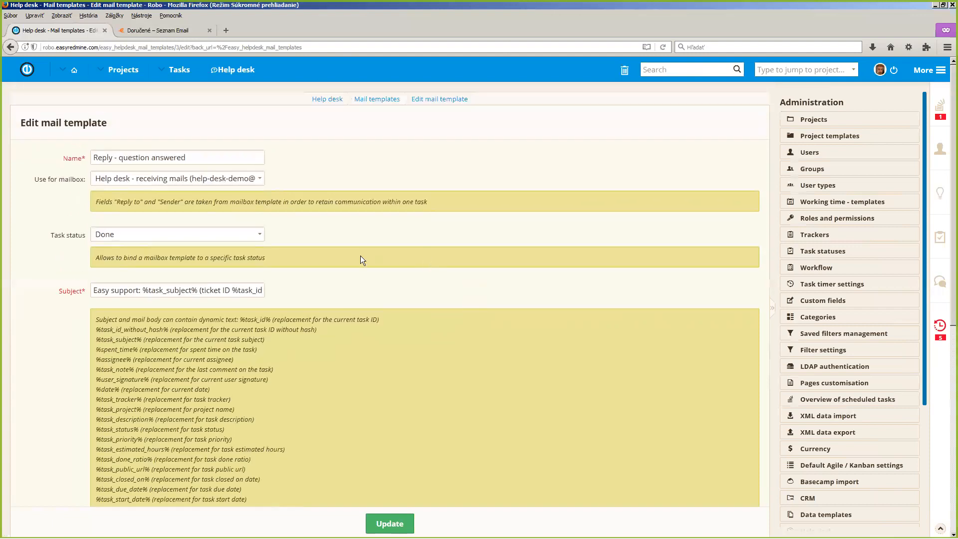
{"action": "left_click", "coordinate": [261, 238]}
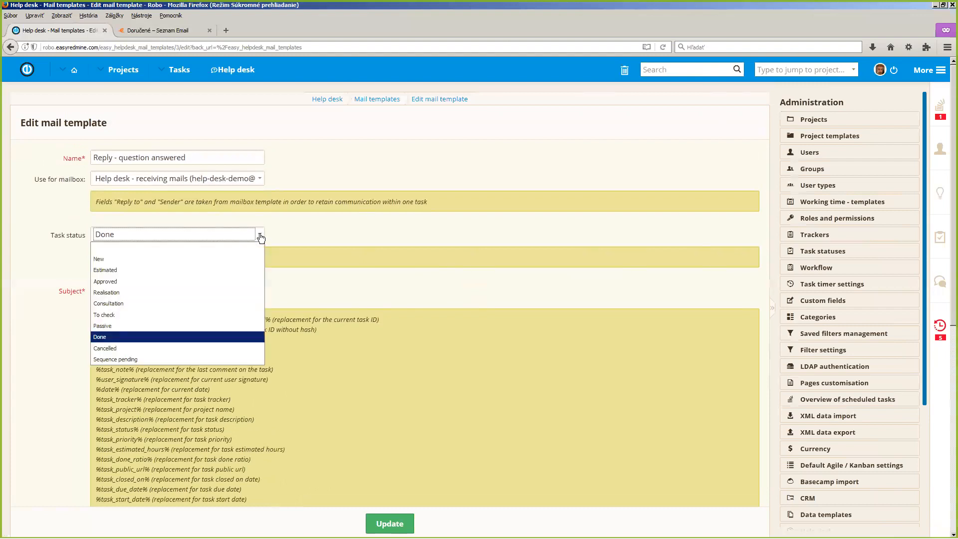
{"action": "left_click", "coordinate": [261, 237]}
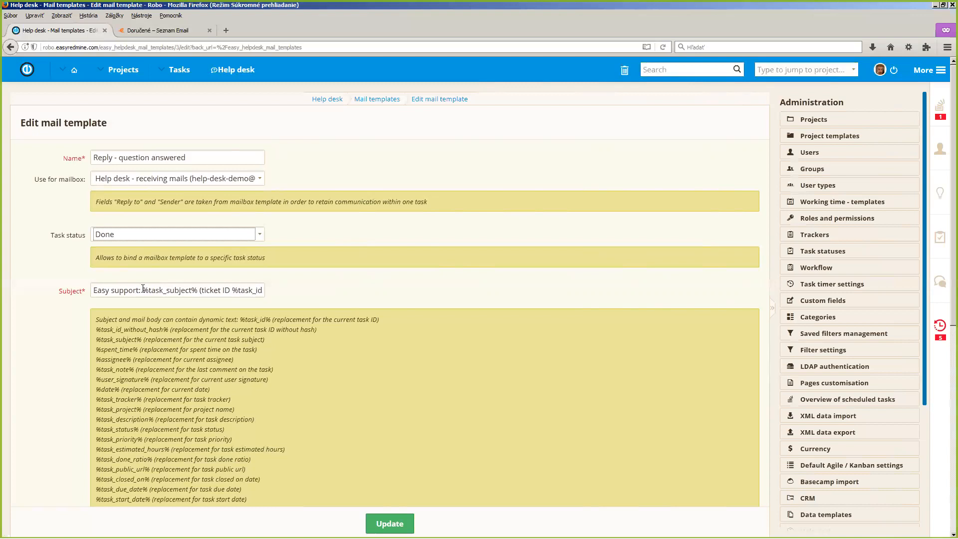
{"action": "left_click_drag", "start_coordinate": [143, 290], "coordinate": [200, 290]}
{"action": "left_click", "coordinate": [197, 290]}
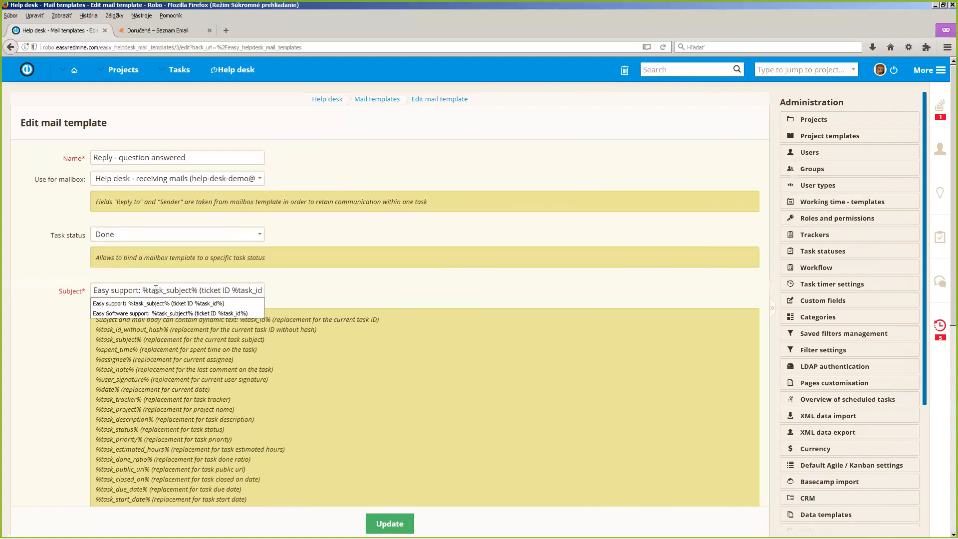
{"action": "left_click", "coordinate": [307, 289]}
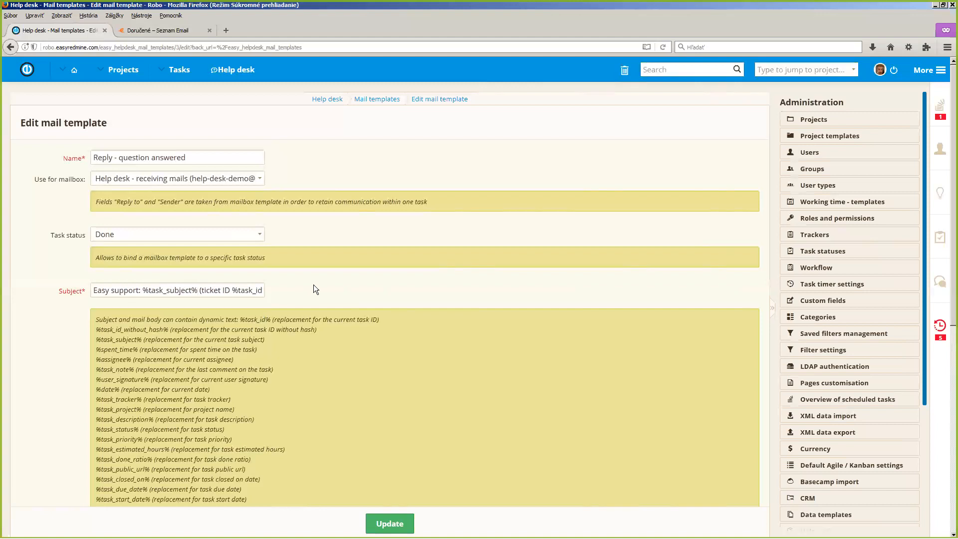
{"action": "left_click_drag", "start_coordinate": [232, 290], "coordinate": [263, 290]}
{"action": "left_click", "coordinate": [259, 290]}
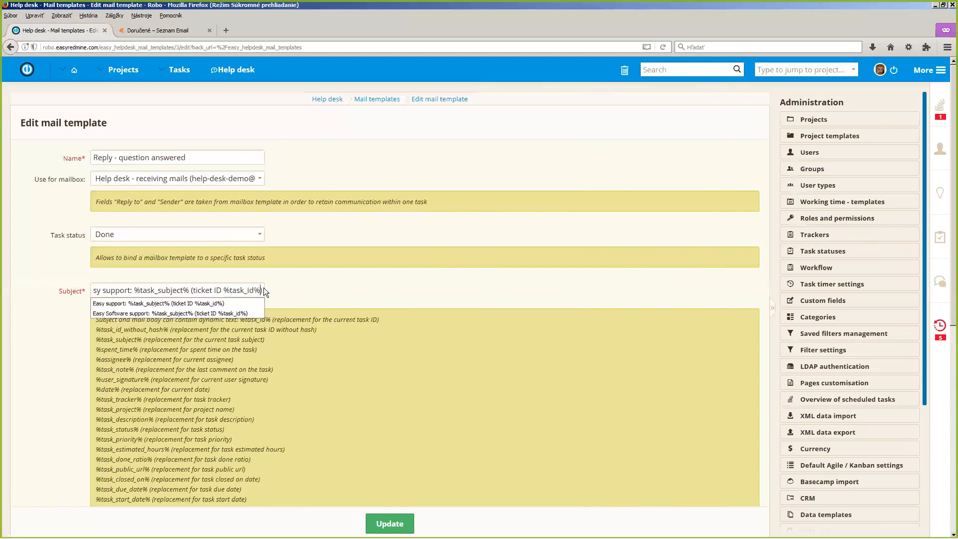
{"action": "left_click", "coordinate": [270, 288]}
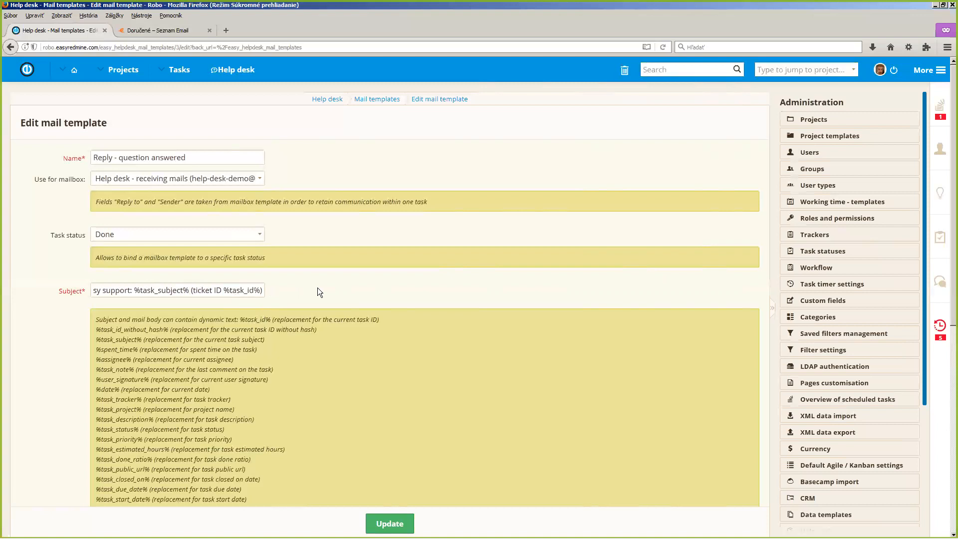
{"action": "scroll", "coordinate": [318, 287], "scroll_direction": "down", "scroll_amount": 2}
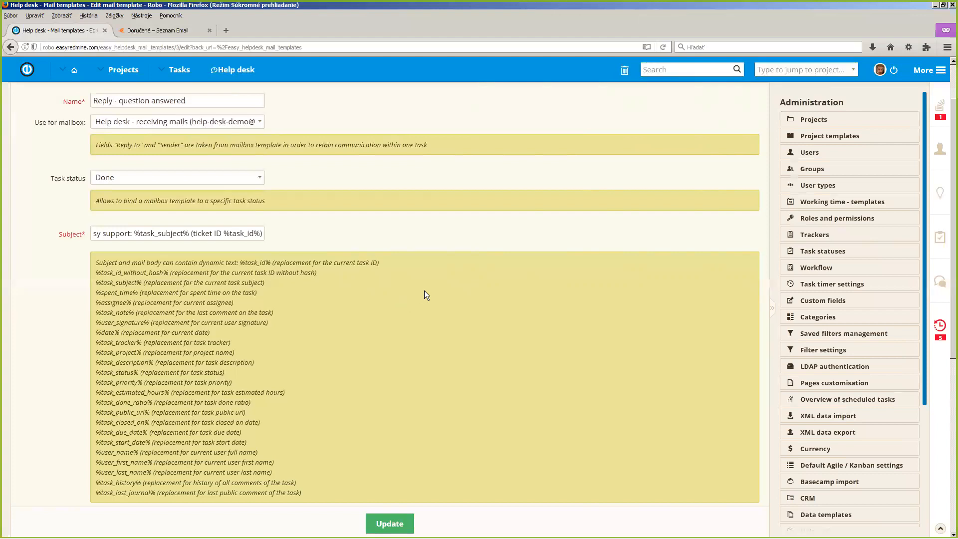
{"action": "scroll", "coordinate": [472, 270], "scroll_direction": "down", "scroll_amount": 3}
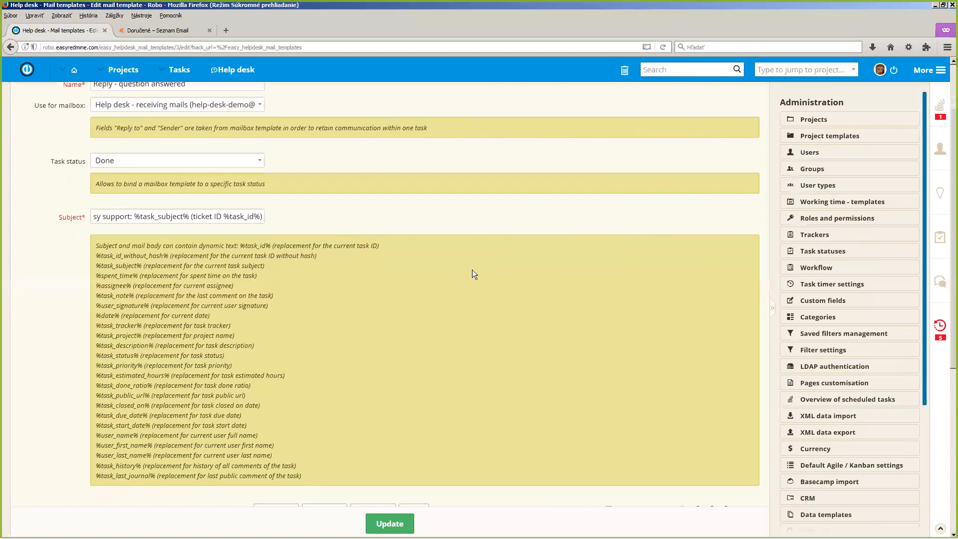
{"action": "scroll", "coordinate": [470, 269], "scroll_direction": "down", "scroll_amount": 2}
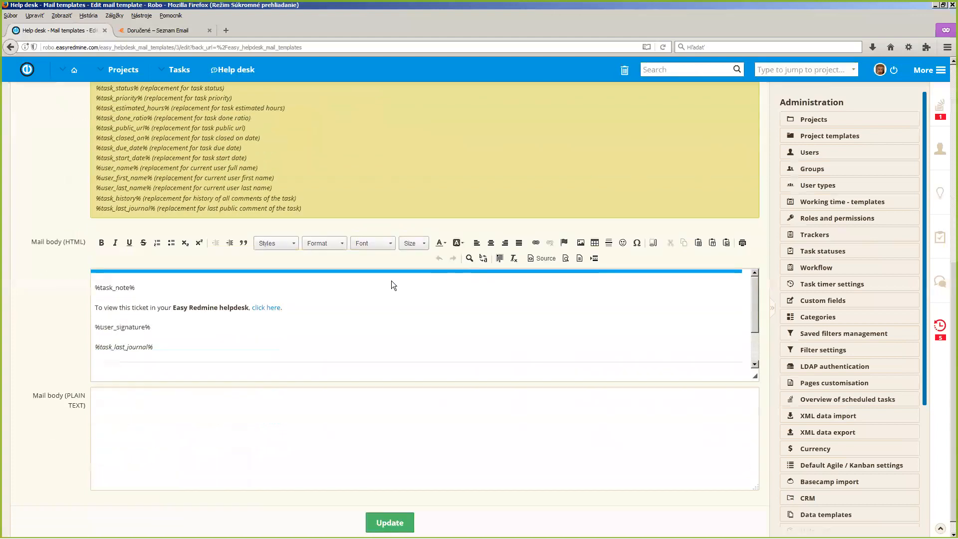
{"action": "left_click", "coordinate": [313, 285]}
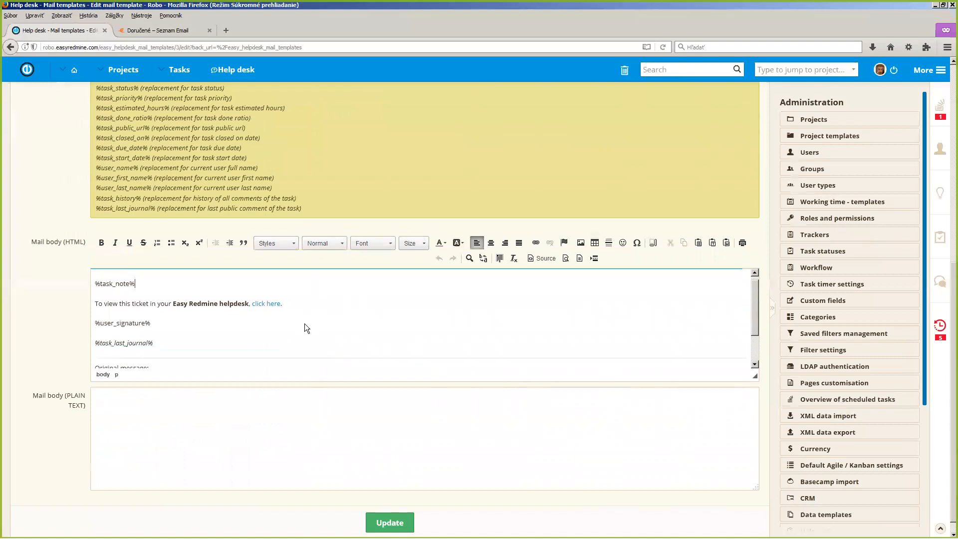
{"action": "scroll", "coordinate": [304, 323], "scroll_direction": "down", "scroll_amount": 2}
{"action": "scroll", "coordinate": [199, 345], "scroll_direction": "up", "scroll_amount": 2}
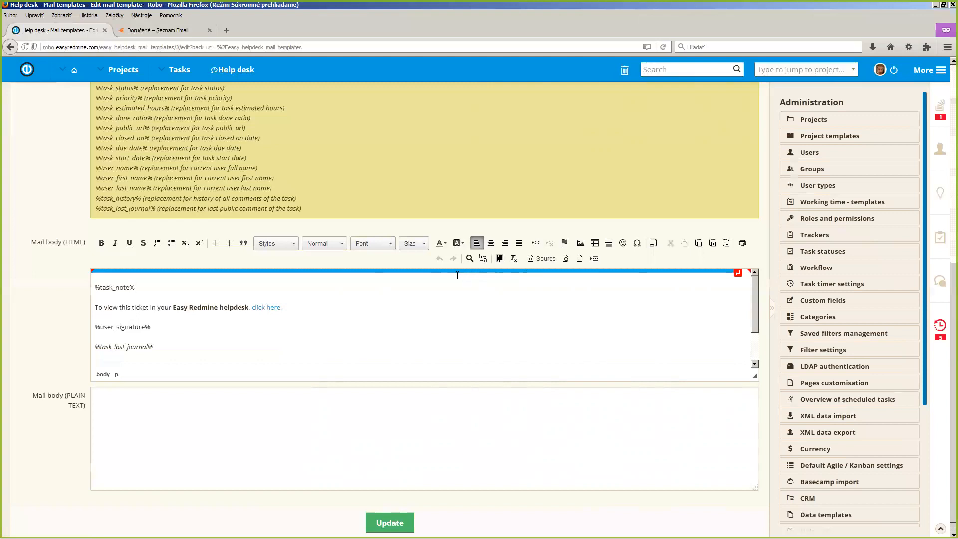
{"action": "key", "text": "shift+Left"}
{"action": "key", "text": "shift+Left"}
{"action": "key", "text": "shift+Left"}
{"action": "key", "text": "shift+Left"}
{"action": "key", "text": "shift+Left"}
{"action": "key", "text": "shift+Left"}
{"action": "key", "text": "shift+Left"}
{"action": "key", "text": "shift+Left"}
{"action": "key", "text": "shift+Left"}
{"action": "key", "text": "shift+Left"}
{"action": "key", "text": "shift+Left"}
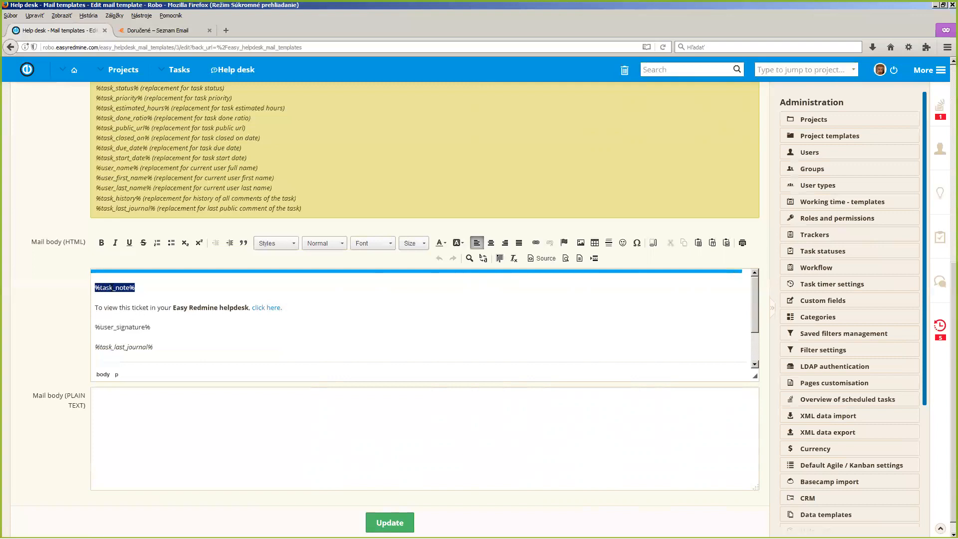
{"action": "left_click", "coordinate": [140, 287]}
Check that the 'click here' link URL ends in %task_id_without_hash%, then close its link dialog unchanged
{"action": "triple_click", "coordinate": [158, 306]}
{"action": "double_click", "coordinate": [263, 308]}
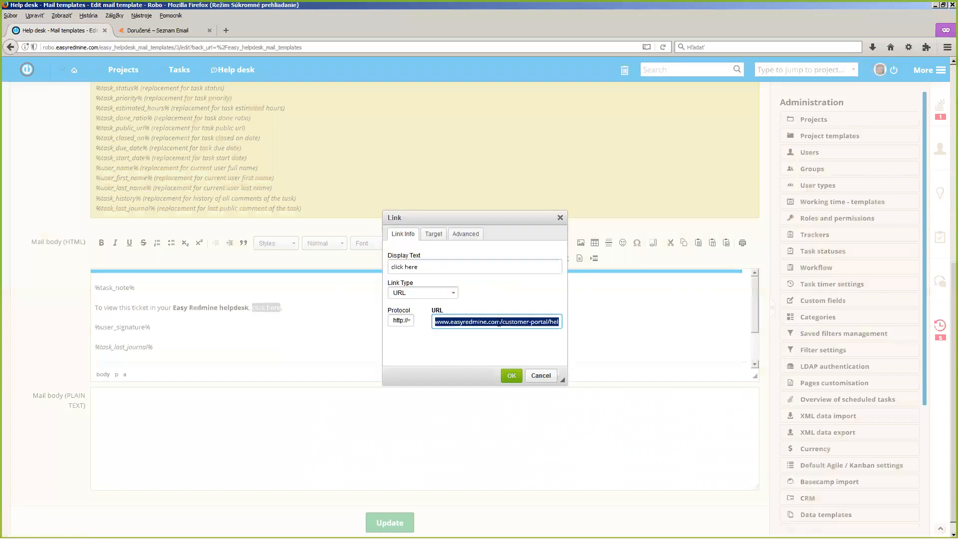
{"action": "left_click", "coordinate": [500, 322]}
{"action": "key", "text": "End"}
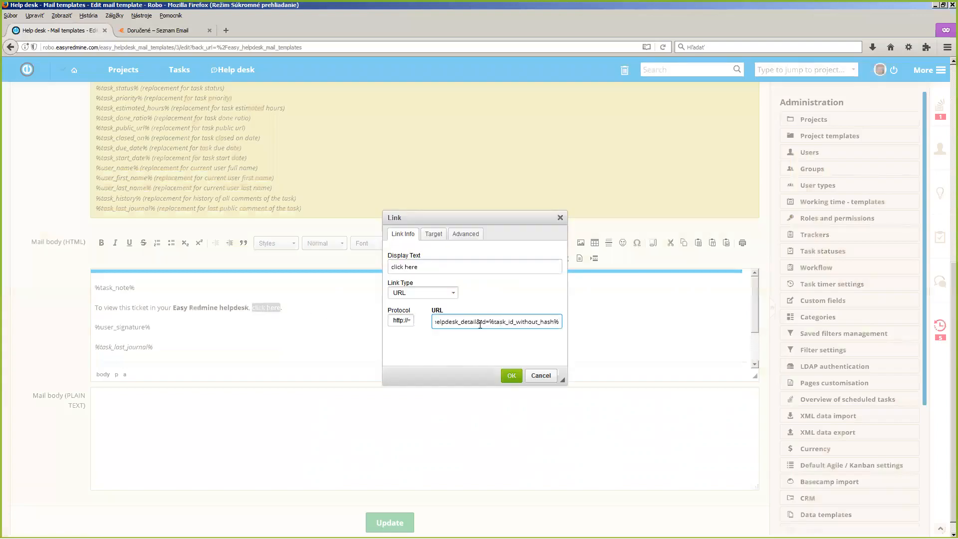
{"action": "left_click_drag", "start_coordinate": [490, 322], "coordinate": [557, 325]}
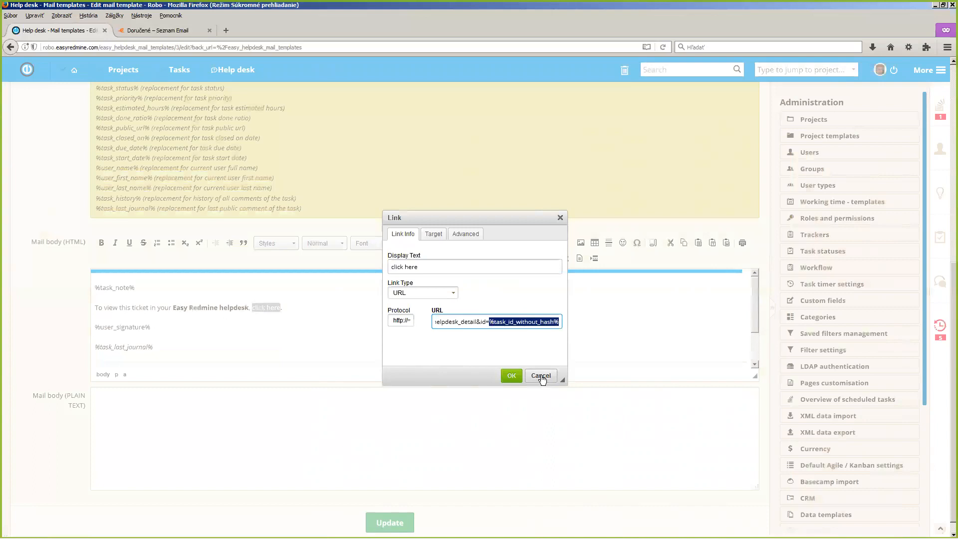
{"action": "left_click", "coordinate": [540, 376]}
{"action": "left_click", "coordinate": [320, 309]}
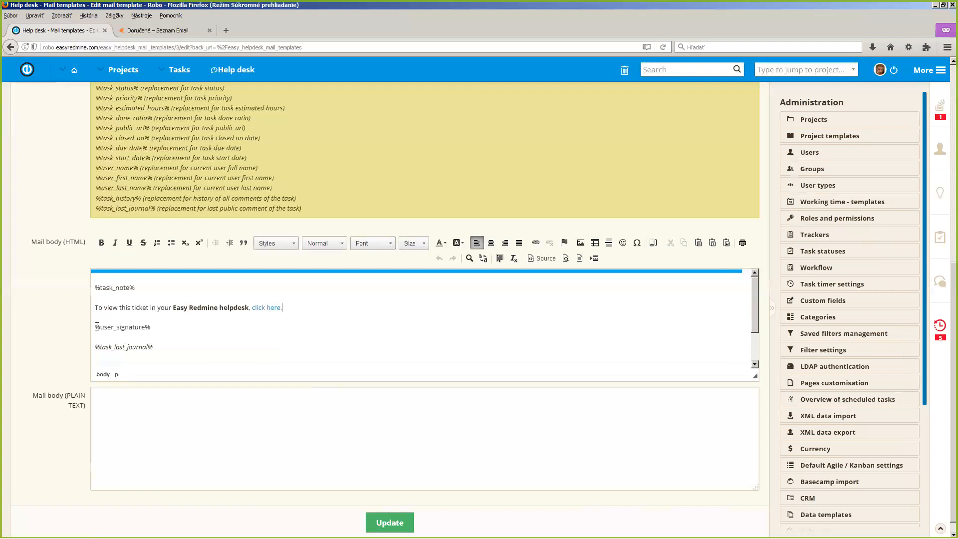
Open your own profile in a new tab and go to its account editing page
{"action": "left_click_drag", "start_coordinate": [96, 327], "coordinate": [154, 328]}
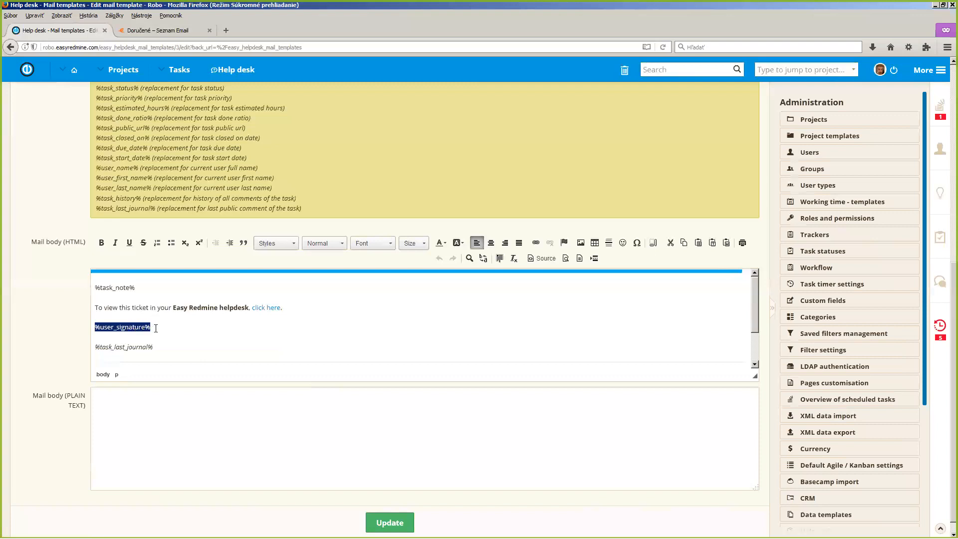
{"action": "left_click", "coordinate": [157, 329]}
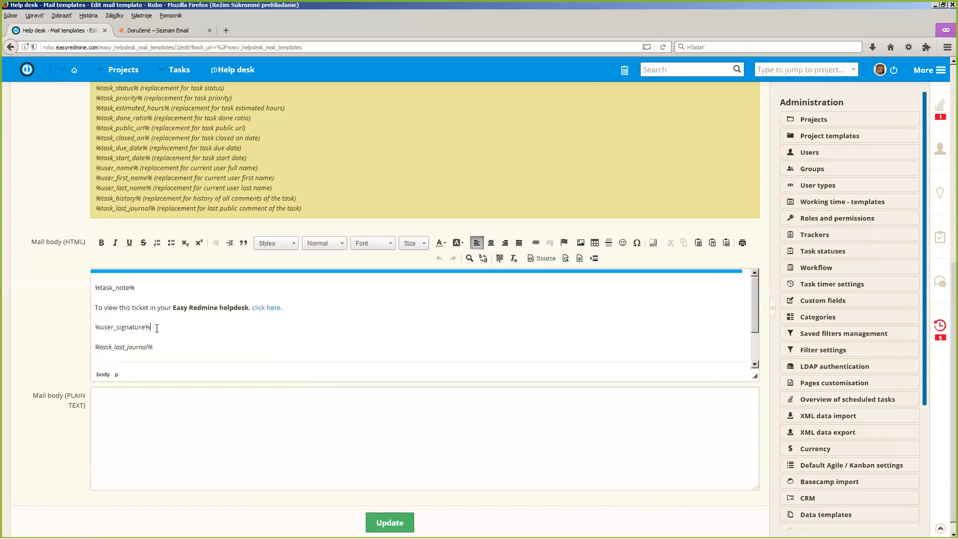
{"action": "left_click", "coordinate": [881, 71]}
{"action": "middle_click", "coordinate": [201, 183]}
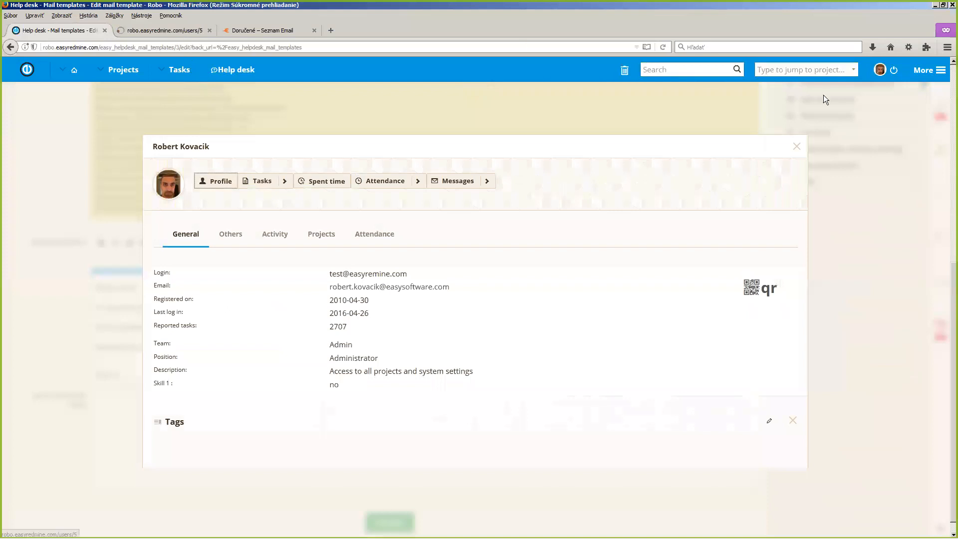
{"action": "left_click", "coordinate": [796, 146]}
{"action": "left_click", "coordinate": [189, 29]}
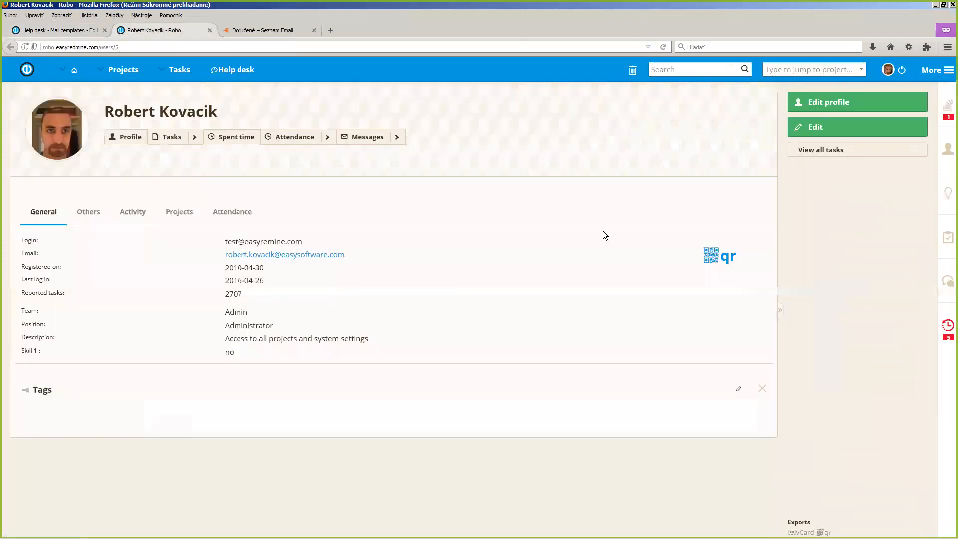
{"action": "left_click", "coordinate": [823, 105]}
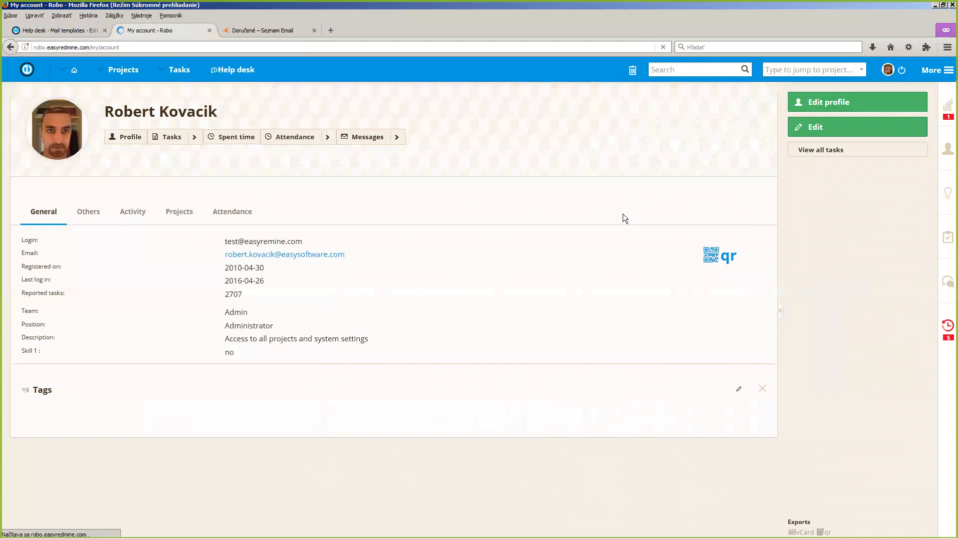
Review the Mail signature's contact numbers, company address and social links, including its HTML source
{"action": "scroll", "coordinate": [481, 247], "scroll_direction": "down", "scroll_amount": 5}
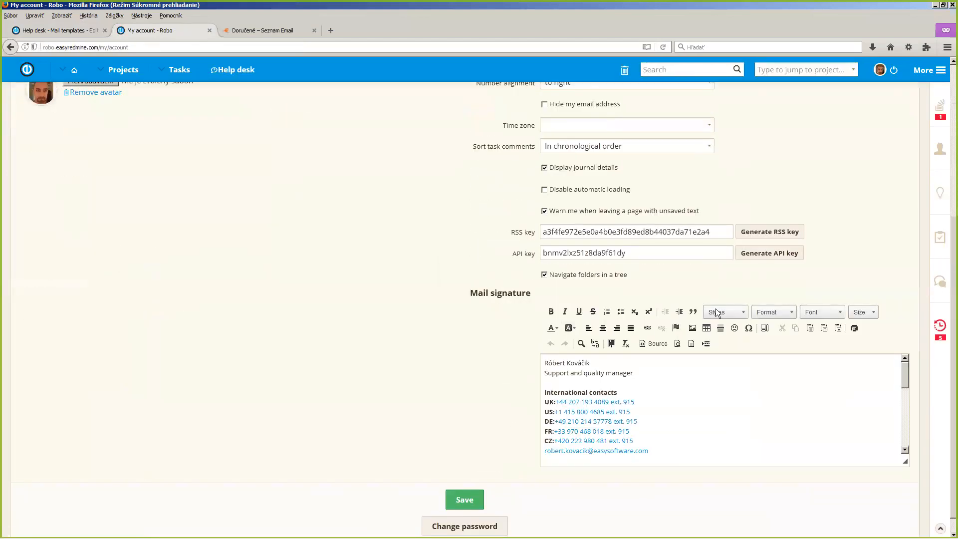
{"action": "scroll", "coordinate": [784, 277], "scroll_direction": "down", "scroll_amount": 1}
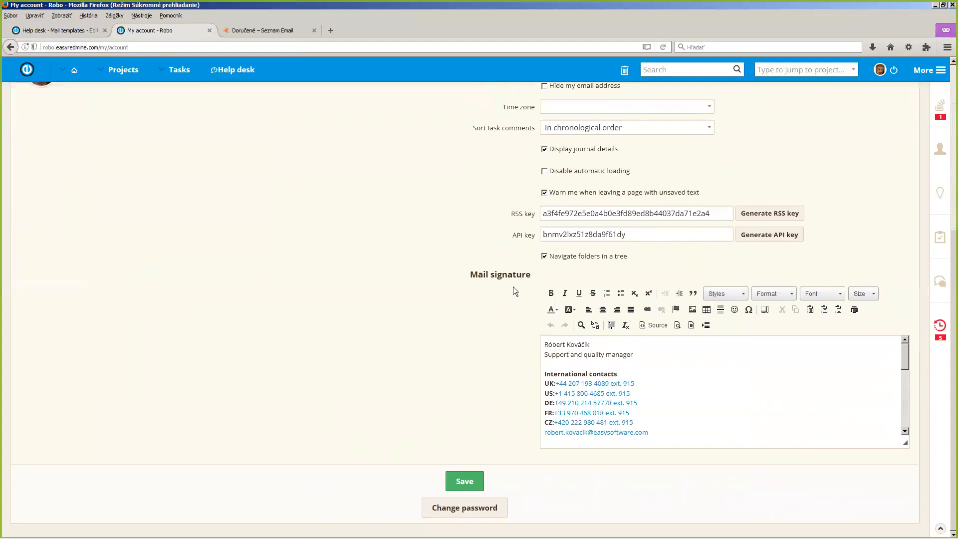
{"action": "mouse_move", "coordinate": [544, 345]}
{"action": "left_mouse_down"}
{"action": "mouse_move", "coordinate": [704, 413]}
{"action": "mouse_move", "coordinate": [727, 404]}
{"action": "left_mouse_up"}
{"action": "left_click", "coordinate": [728, 404]}
{"action": "scroll", "coordinate": [727, 405], "scroll_direction": "down", "scroll_amount": 1}
{"action": "scroll", "coordinate": [728, 404], "scroll_direction": "down", "scroll_amount": 3}
{"action": "scroll", "coordinate": [757, 364], "scroll_direction": "up", "scroll_amount": 3}
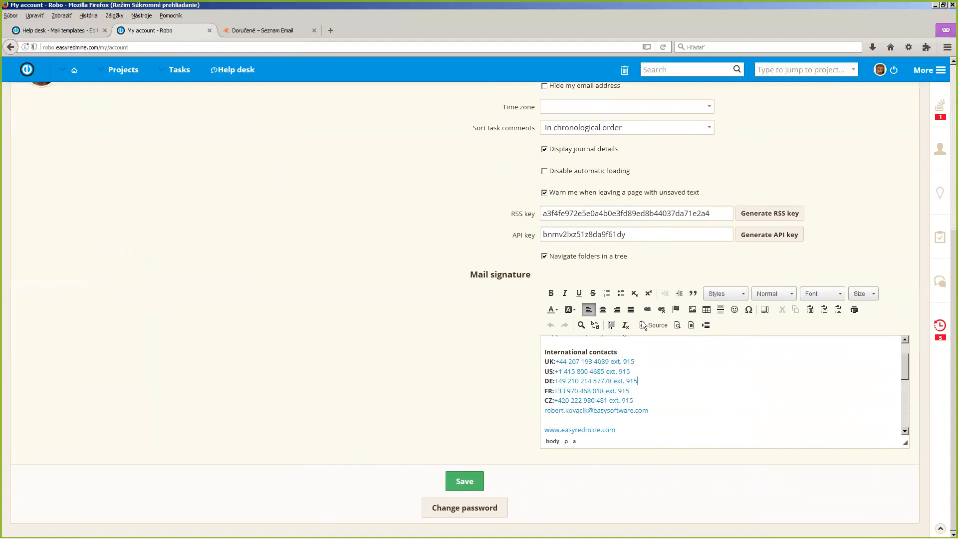
{"action": "scroll", "coordinate": [653, 339], "scroll_direction": "up", "scroll_amount": 1}
{"action": "left_click", "coordinate": [657, 327]}
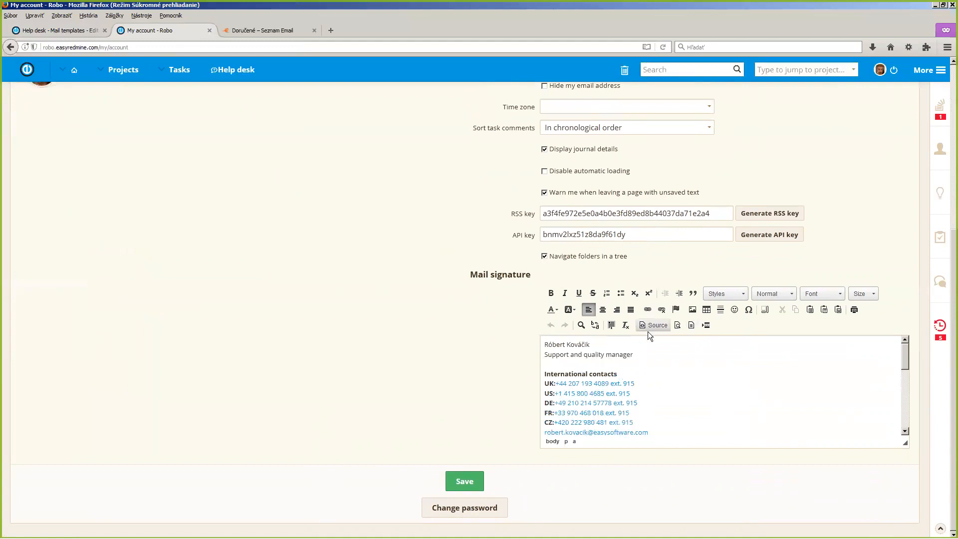
{"action": "left_click", "coordinate": [655, 326]}
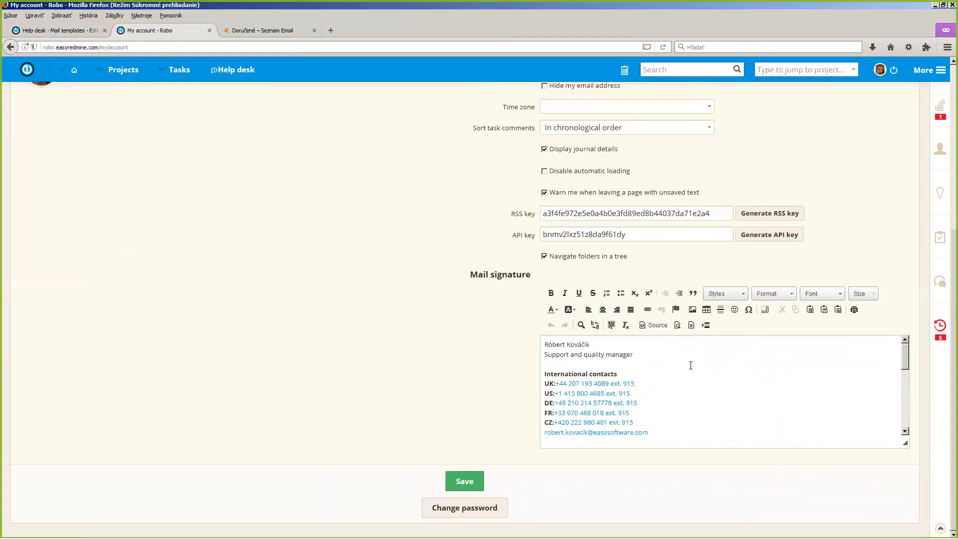
{"action": "scroll", "coordinate": [691, 365], "scroll_direction": "down", "scroll_amount": 3}
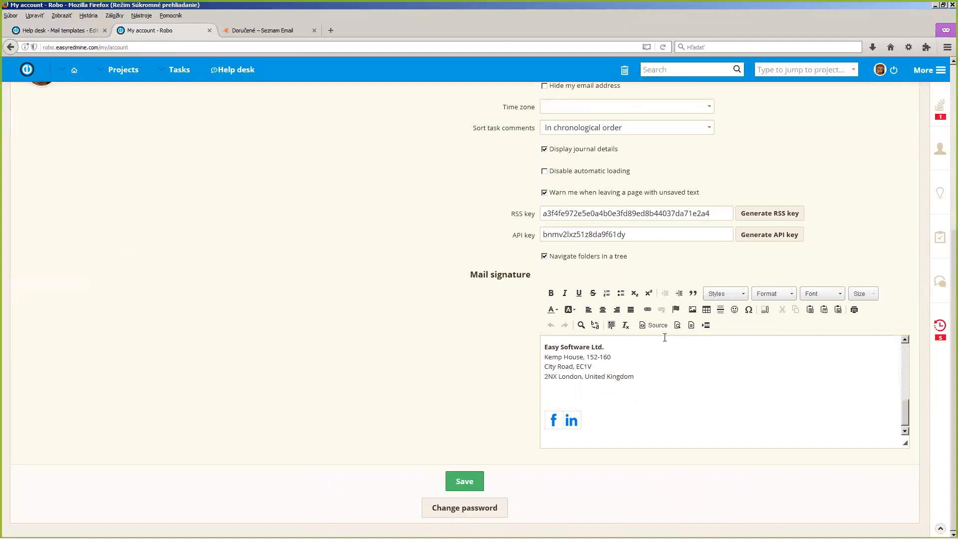
{"action": "scroll", "coordinate": [456, 367], "scroll_direction": "up", "scroll_amount": 5}
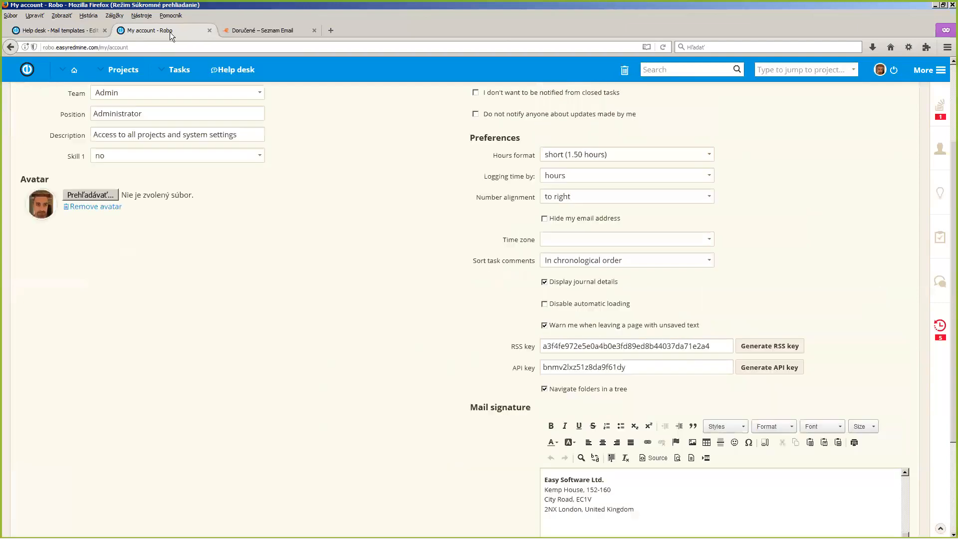
Back in the mail template tab, inspect the %task_last_journal% placeholder in the mail body
{"action": "left_click", "coordinate": [52, 30]}
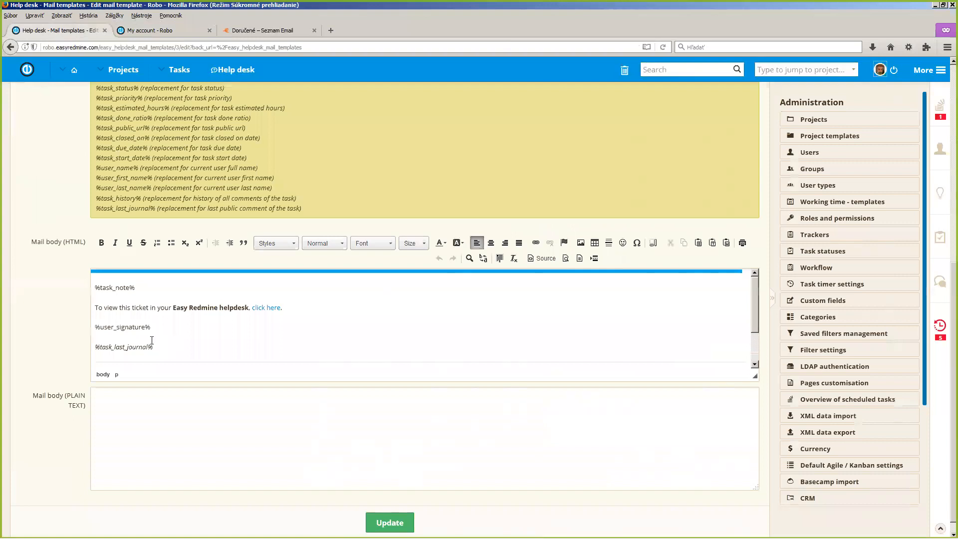
{"action": "left_click_drag", "start_coordinate": [153, 347], "coordinate": [98, 345]}
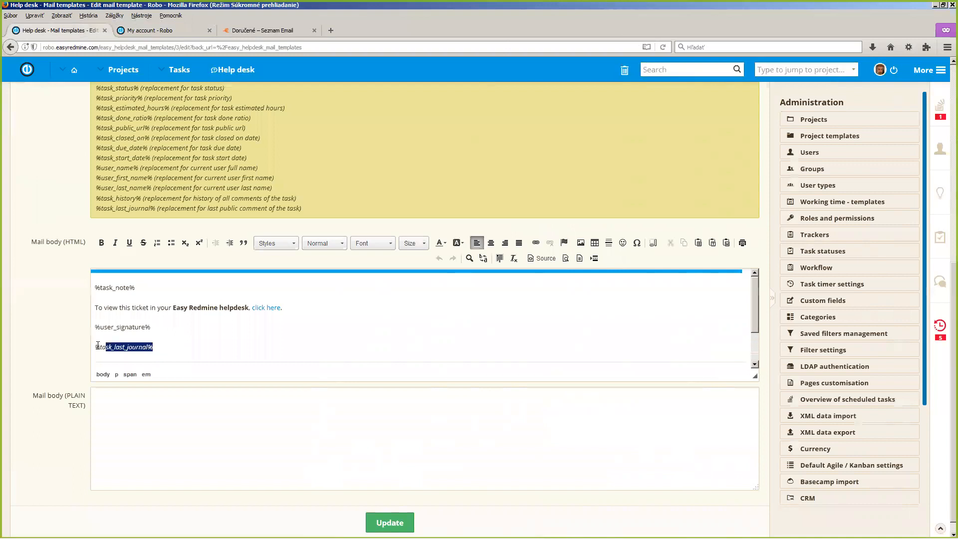
{"action": "left_click", "coordinate": [157, 346]}
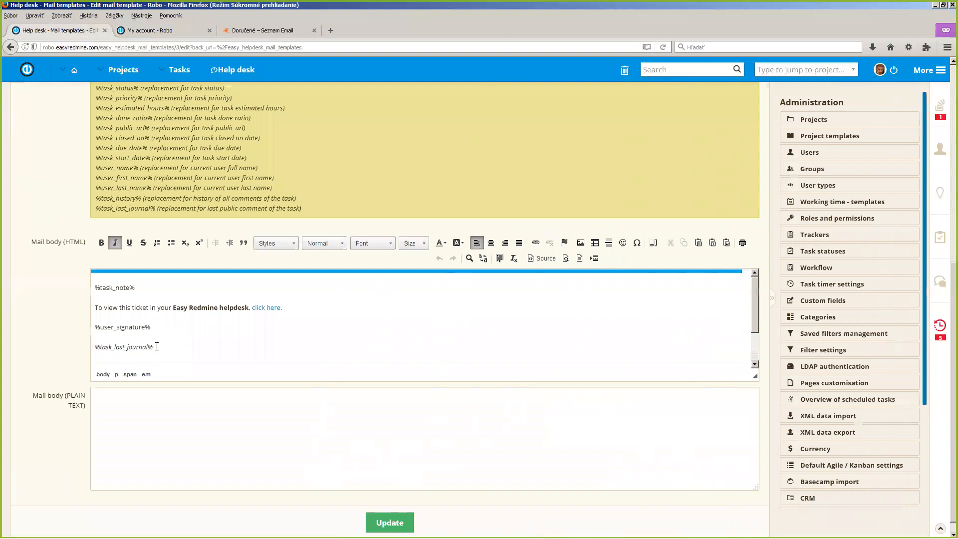
{"action": "left_click_drag", "start_coordinate": [156, 347], "coordinate": [100, 348]}
{"action": "left_click", "coordinate": [120, 348]}
{"action": "left_click", "coordinate": [170, 347]}
Inspect the 'Original message:' and %task_description% lines, then scroll back to the form's top
{"action": "scroll", "coordinate": [183, 344], "scroll_direction": "down", "scroll_amount": 2}
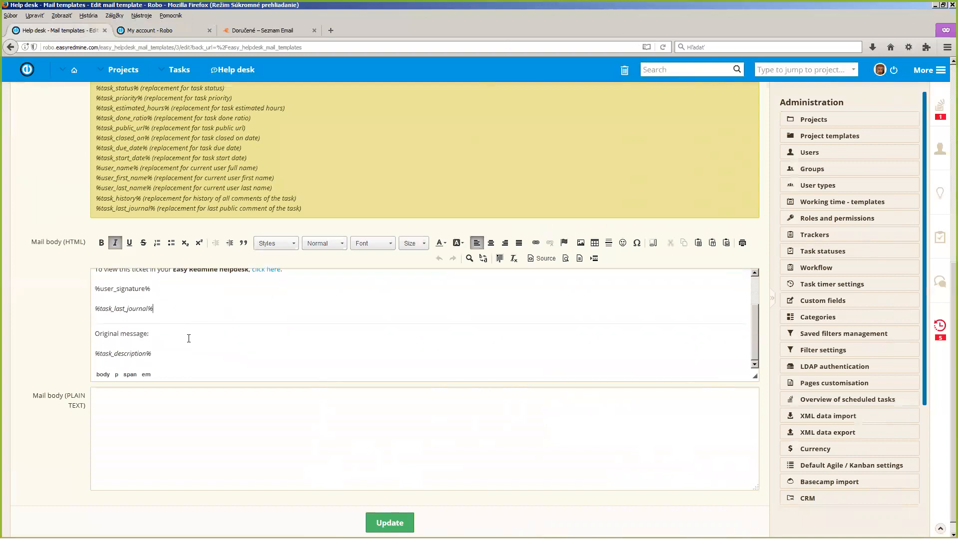
{"action": "triple_click", "coordinate": [156, 335]}
{"action": "left_click", "coordinate": [138, 355]}
{"action": "left_click", "coordinate": [153, 353]}
{"action": "scroll", "coordinate": [208, 338], "scroll_direction": "up", "scroll_amount": 2}
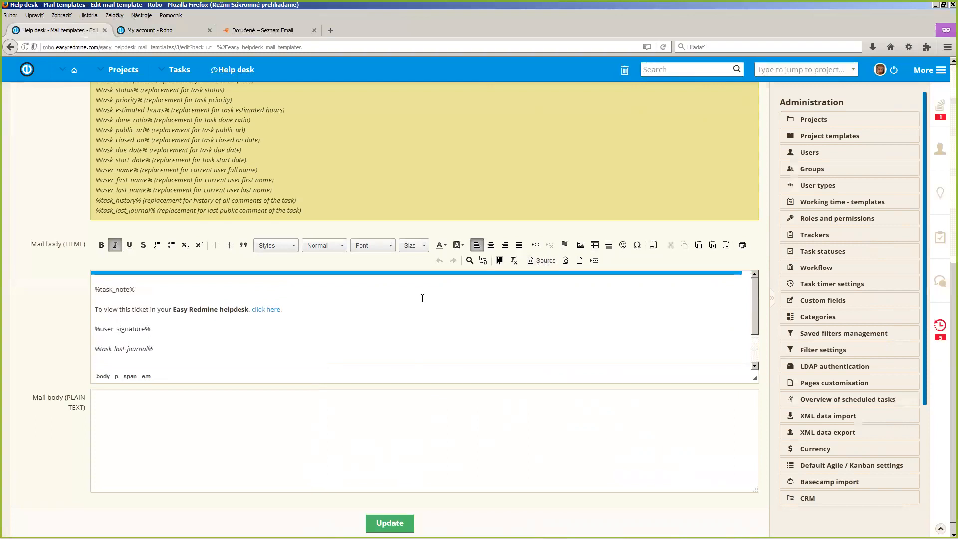
{"action": "scroll", "coordinate": [421, 299], "scroll_direction": "up", "scroll_amount": 5}
{"action": "scroll", "coordinate": [421, 300], "scroll_direction": "up", "scroll_amount": 2}
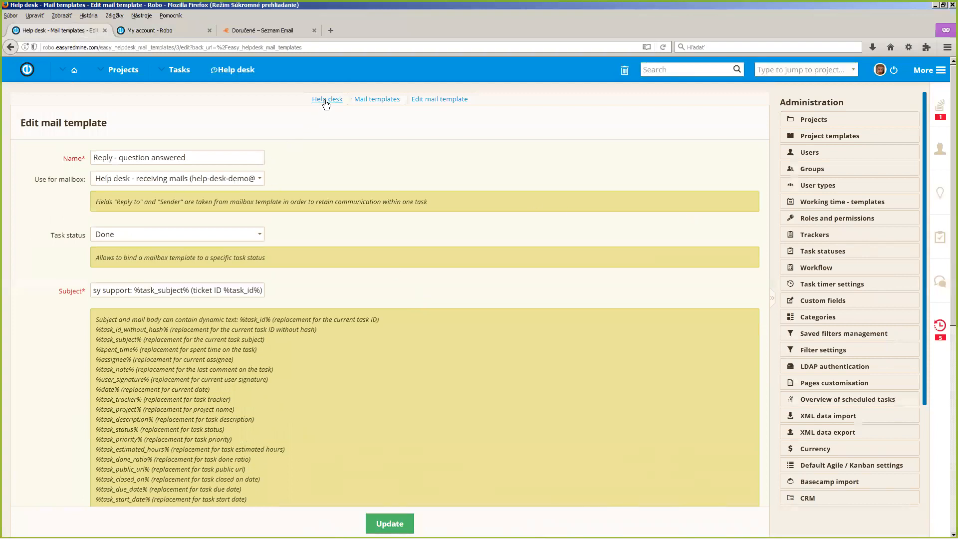
Go through the Help desk dashboard and All Help desk projects to 1 - Default Help Desk
{"action": "left_click", "coordinate": [325, 100]}
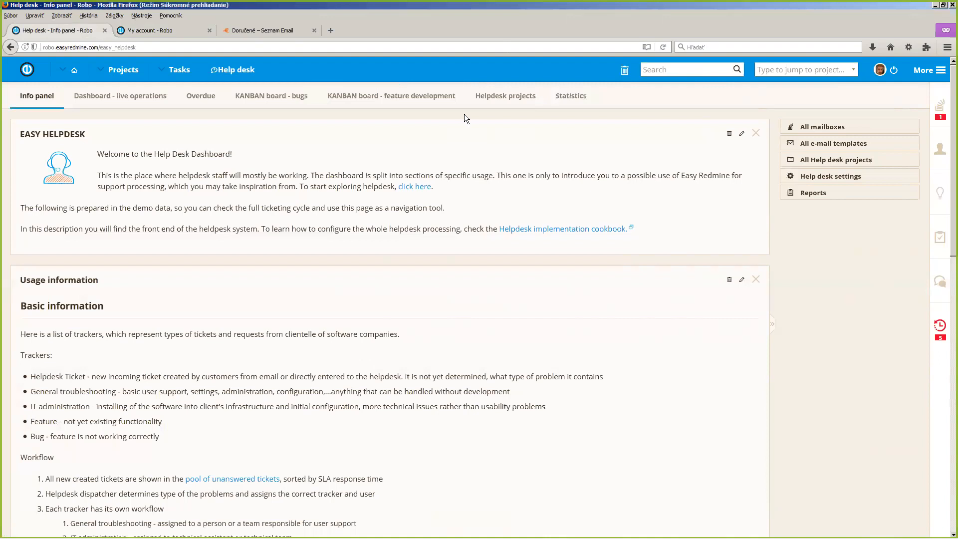
{"action": "left_click", "coordinate": [838, 161]}
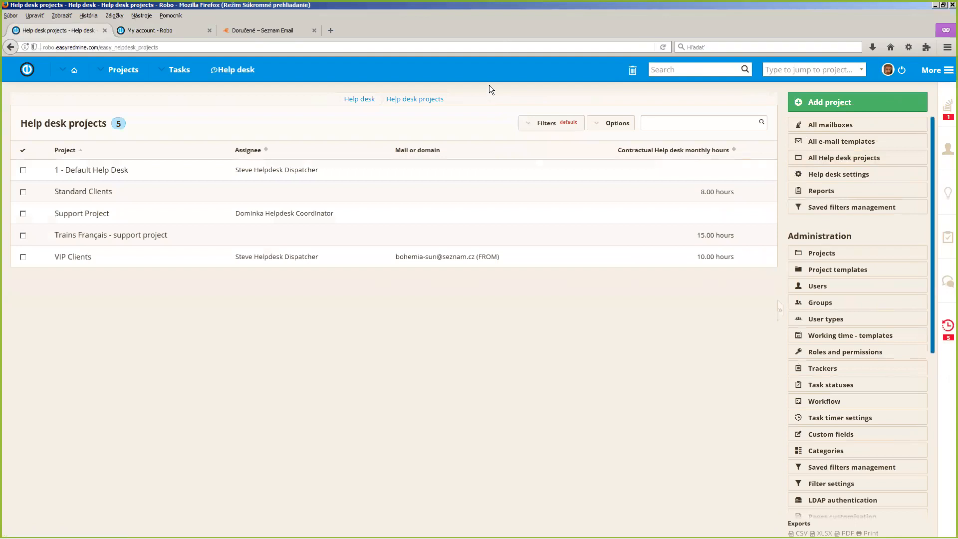
{"action": "left_click", "coordinate": [80, 171]}
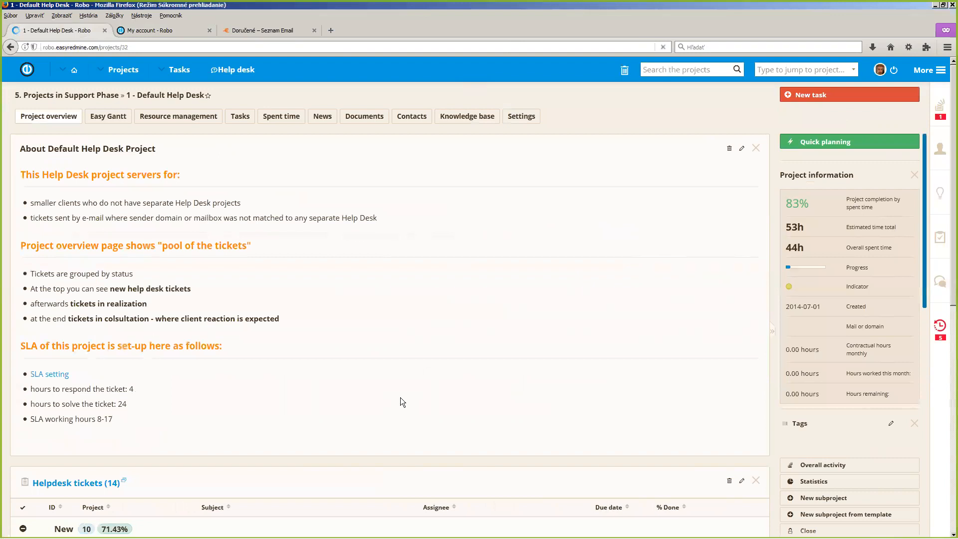
{"action": "scroll", "coordinate": [823, 384], "scroll_direction": "down", "scroll_amount": 3}
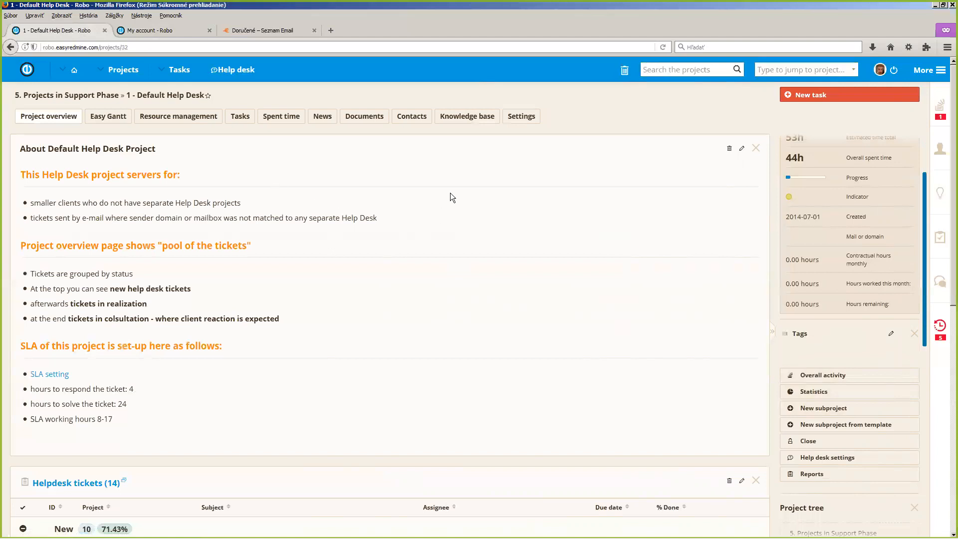
{"action": "scroll", "coordinate": [804, 420], "scroll_direction": "down", "scroll_amount": 1}
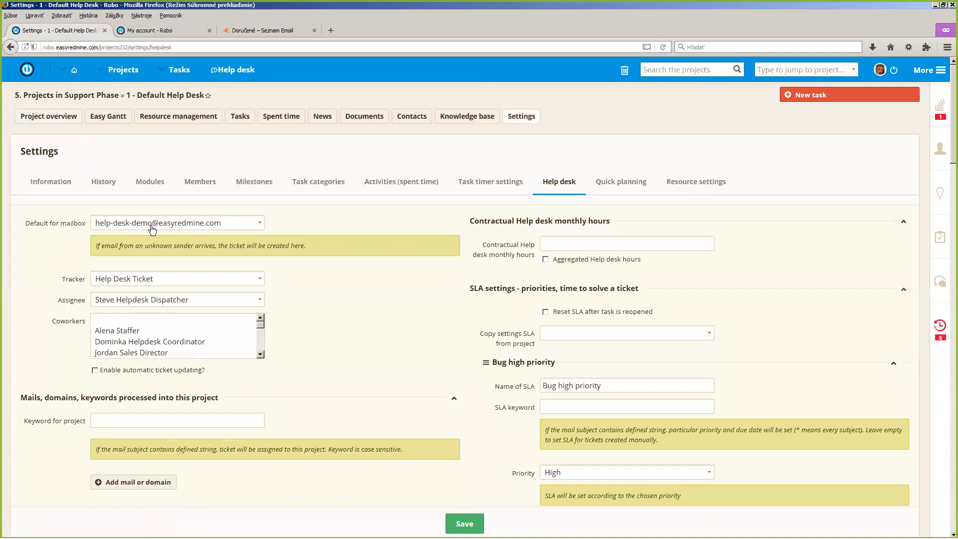
Keep Help Desk Ticket as the tracker and clear the default assignee for new tickets
{"action": "left_click_drag", "start_coordinate": [25, 223], "coordinate": [86, 227]}
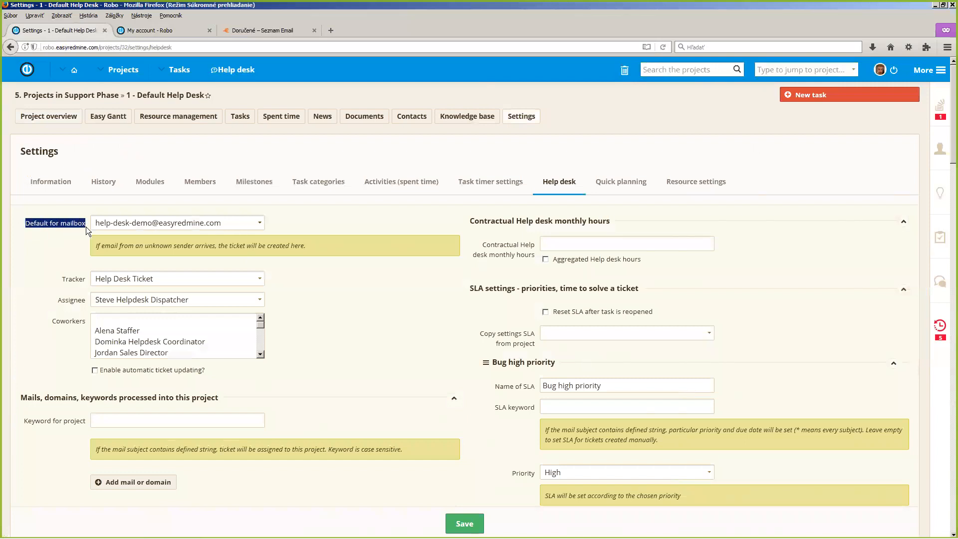
{"action": "left_click", "coordinate": [35, 244]}
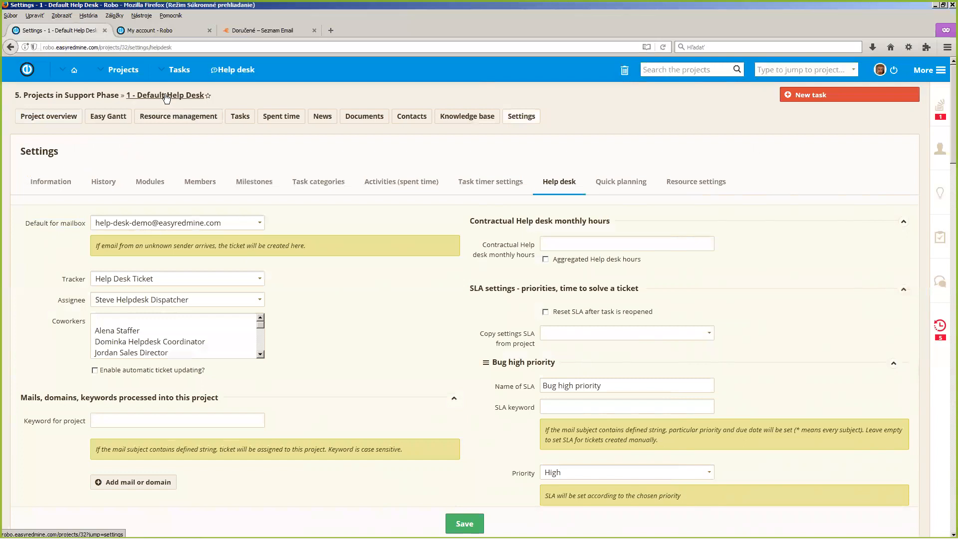
{"action": "scroll", "coordinate": [435, 334], "scroll_direction": "down", "scroll_amount": 2}
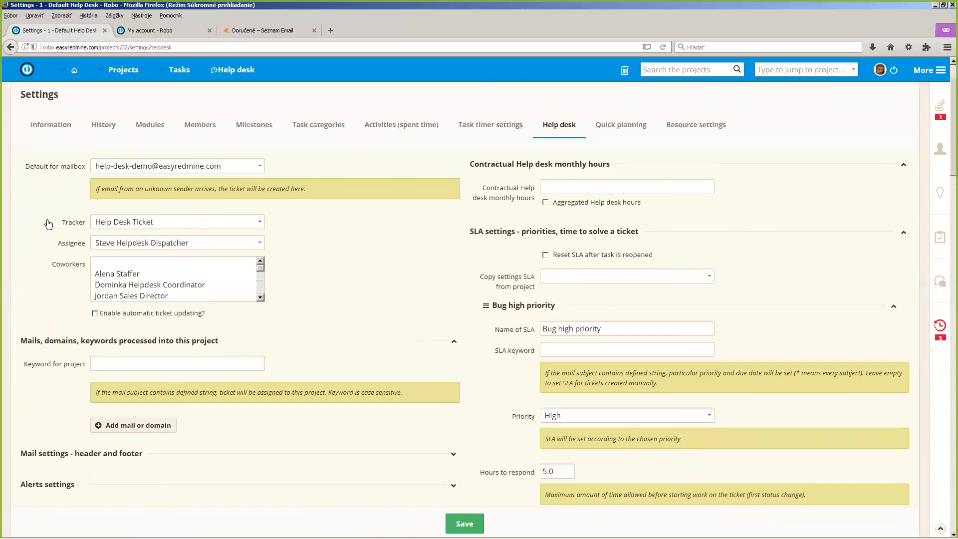
{"action": "left_click", "coordinate": [165, 226]}
{"action": "left_click", "coordinate": [170, 226]}
{"action": "left_click", "coordinate": [170, 245]}
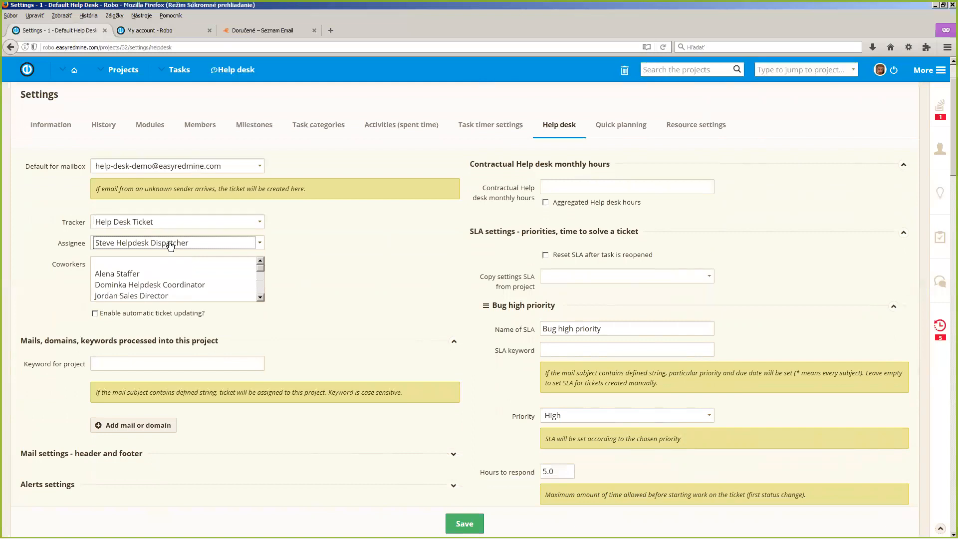
{"action": "left_click", "coordinate": [171, 245]}
{"action": "left_click", "coordinate": [168, 244]}
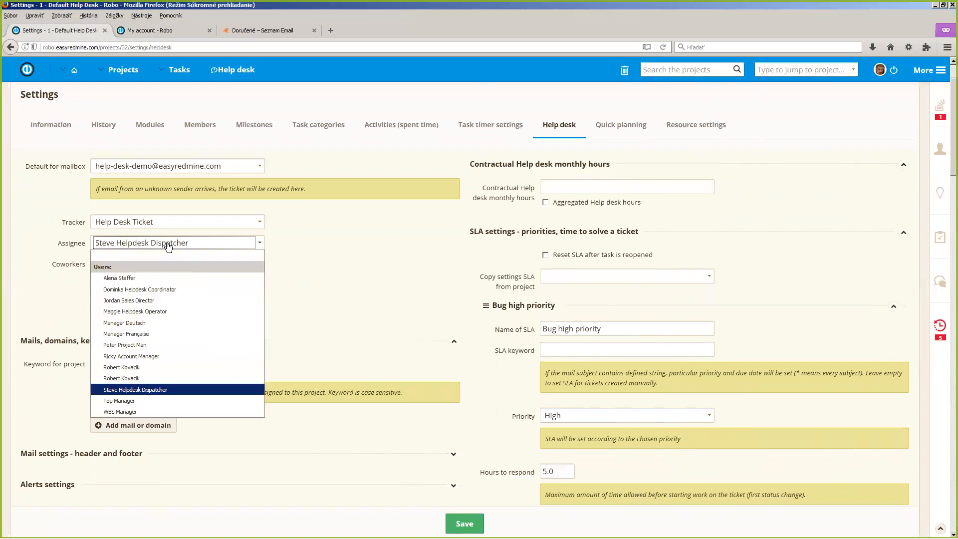
{"action": "left_click", "coordinate": [169, 245]}
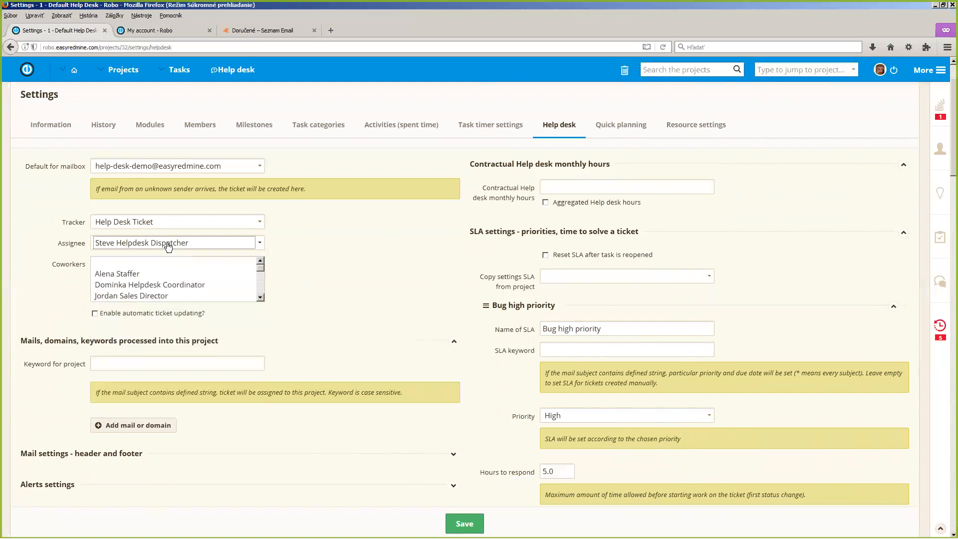
{"action": "left_click", "coordinate": [168, 245]}
{"action": "left_click", "coordinate": [158, 252]}
{"action": "scroll", "coordinate": [214, 283], "scroll_direction": "down", "scroll_amount": 1}
{"action": "scroll", "coordinate": [215, 282], "scroll_direction": "down", "scroll_amount": 2}
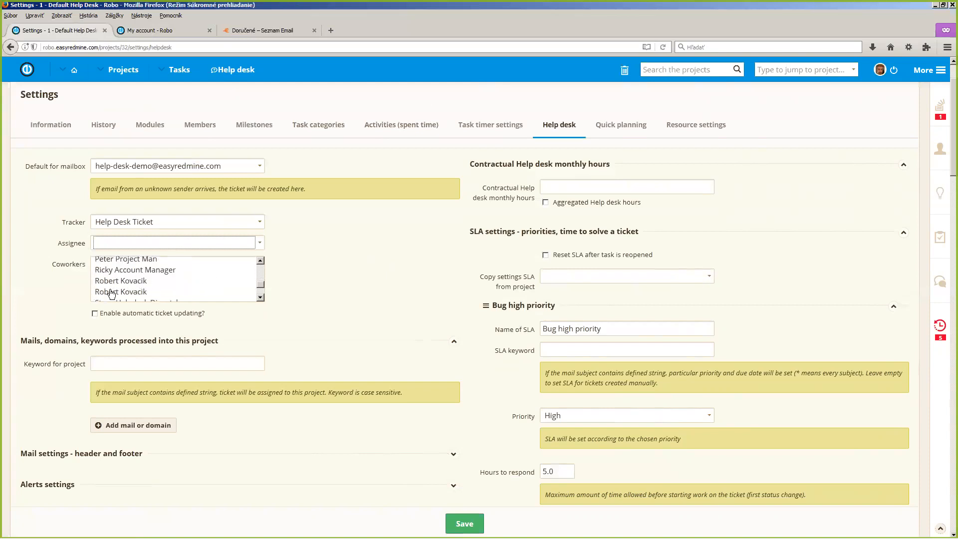
{"action": "scroll", "coordinate": [115, 279], "scroll_direction": "up", "scroll_amount": 2}
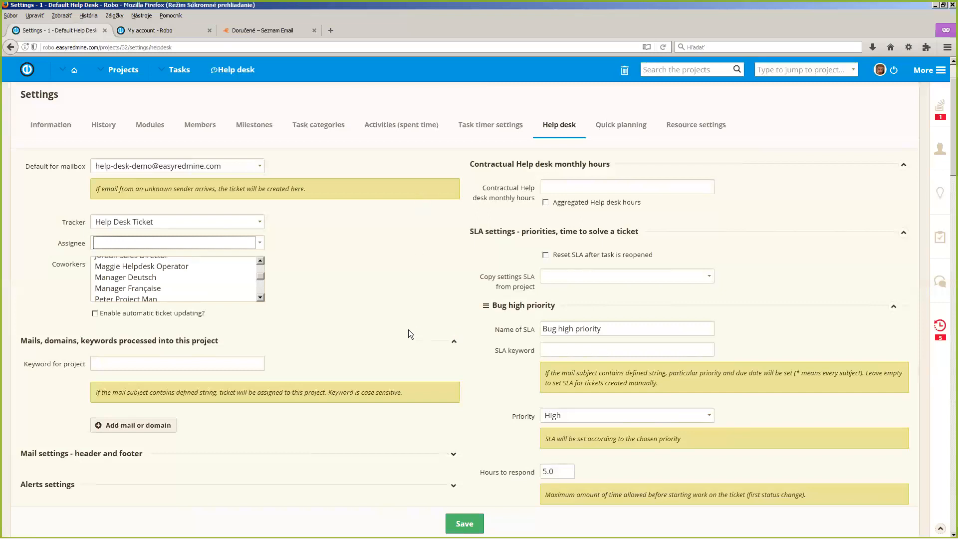
{"action": "scroll", "coordinate": [407, 330], "scroll_direction": "down", "scroll_amount": 2}
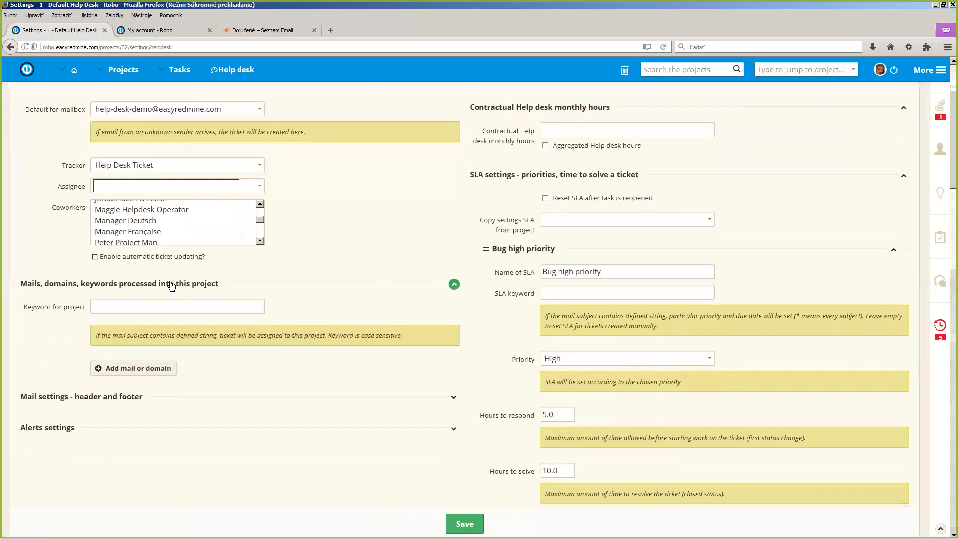
Enable automatic ticket updating with a rule for To check tickets idle 3 days
{"action": "left_click", "coordinate": [154, 258]}
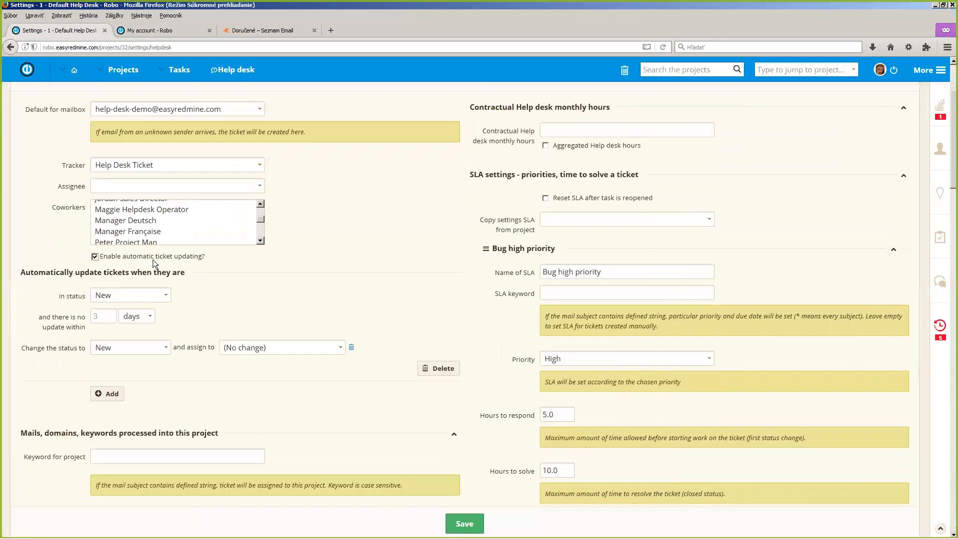
{"action": "left_click", "coordinate": [127, 295]}
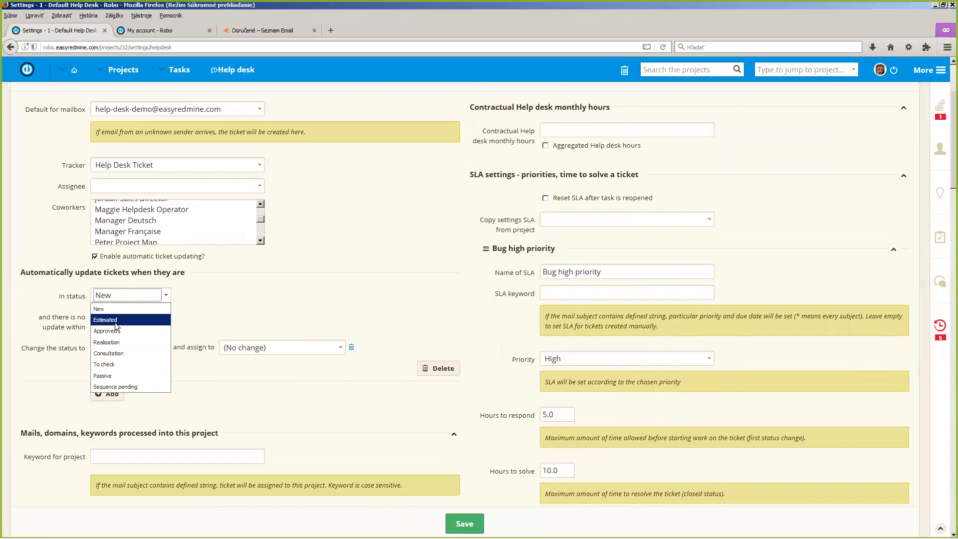
{"action": "left_click", "coordinate": [108, 365]}
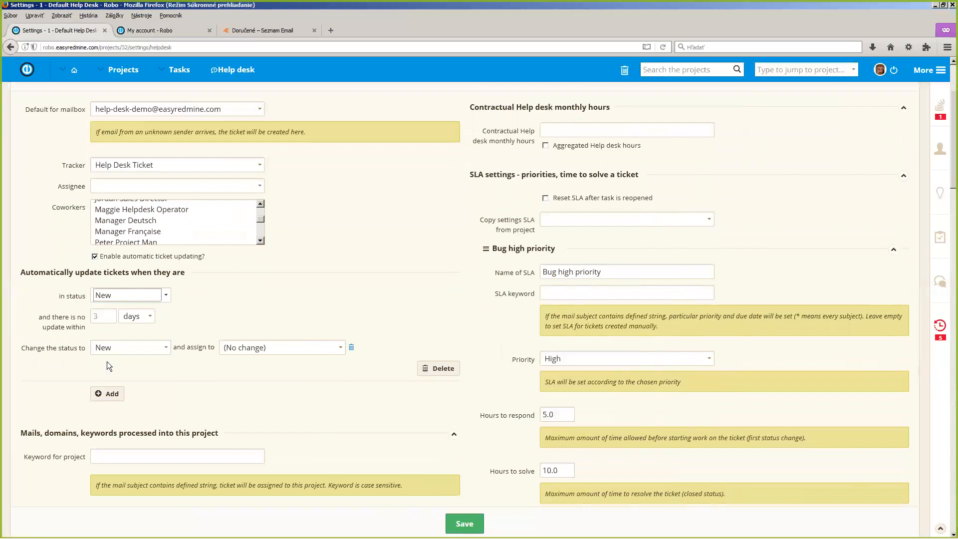
{"action": "left_click", "coordinate": [105, 315]}
{"action": "type", "text": "3"}
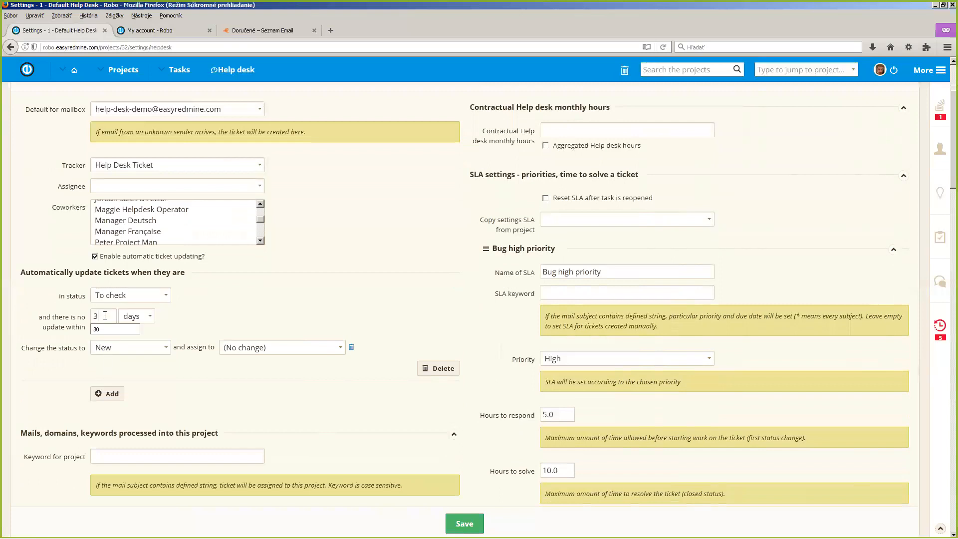
{"action": "left_click", "coordinate": [206, 300]}
{"action": "left_click", "coordinate": [111, 348]}
{"action": "left_click", "coordinate": [110, 437]}
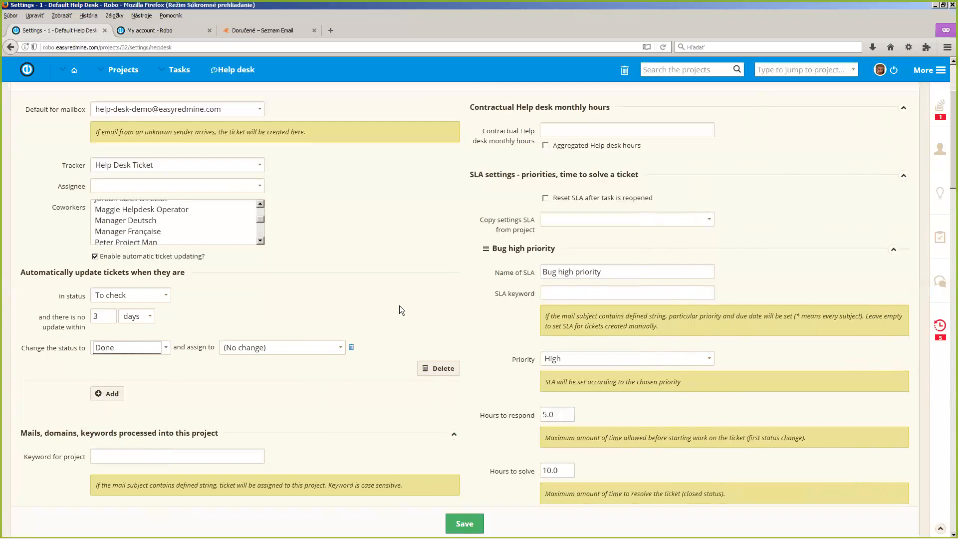
{"action": "left_click", "coordinate": [435, 302]}
Add a second rule: rule 1 now targets Passive, rule 2 turns Passive tickets Done
{"action": "left_click", "coordinate": [109, 396]}
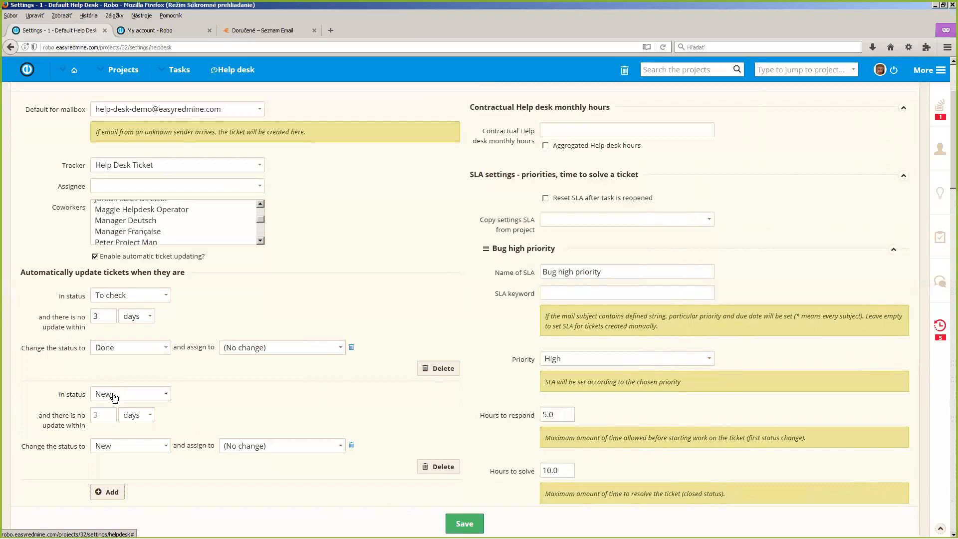
{"action": "scroll", "coordinate": [116, 391], "scroll_direction": "down", "scroll_amount": 3}
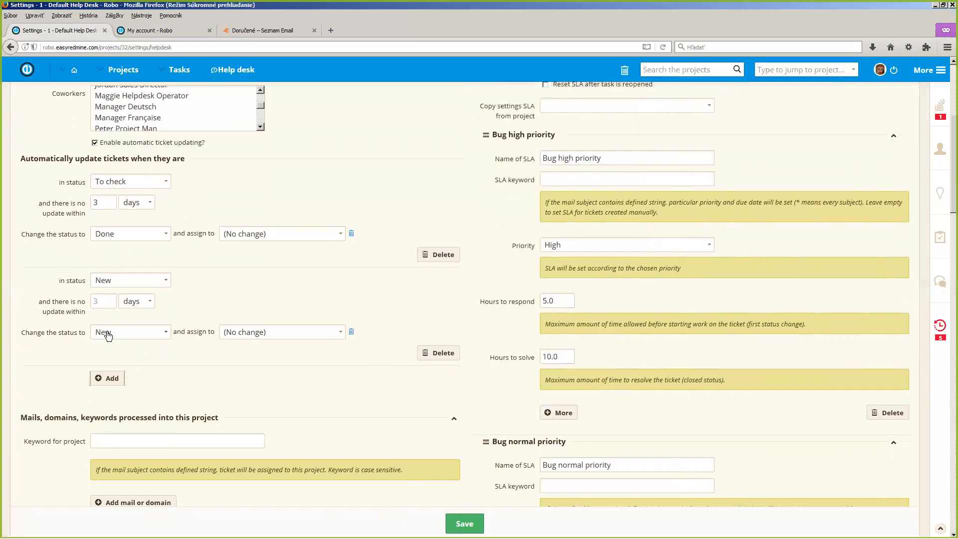
{"action": "left_click", "coordinate": [128, 236]}
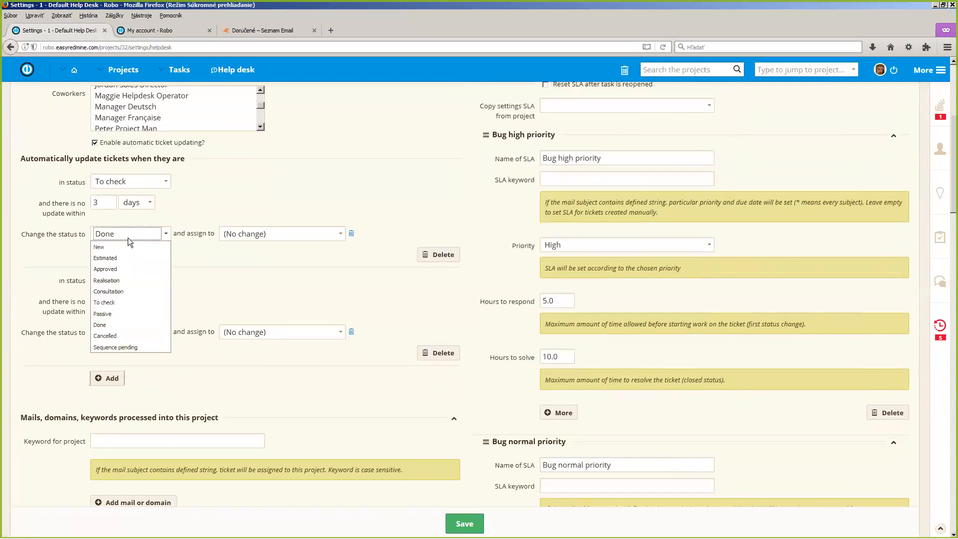
{"action": "left_click", "coordinate": [119, 314]}
{"action": "left_click", "coordinate": [111, 281]}
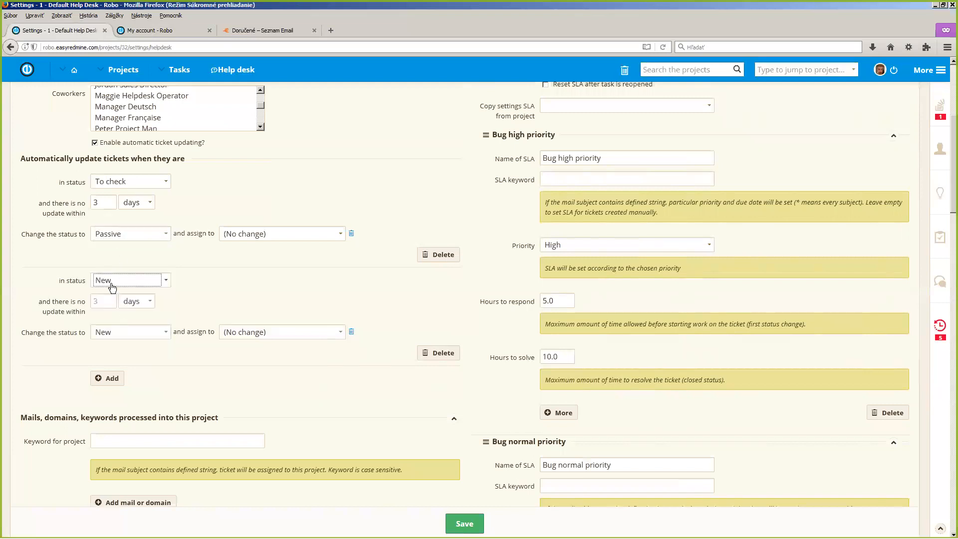
{"action": "left_click", "coordinate": [109, 359]}
{"action": "left_click", "coordinate": [108, 332]}
{"action": "left_click", "coordinate": [105, 420]}
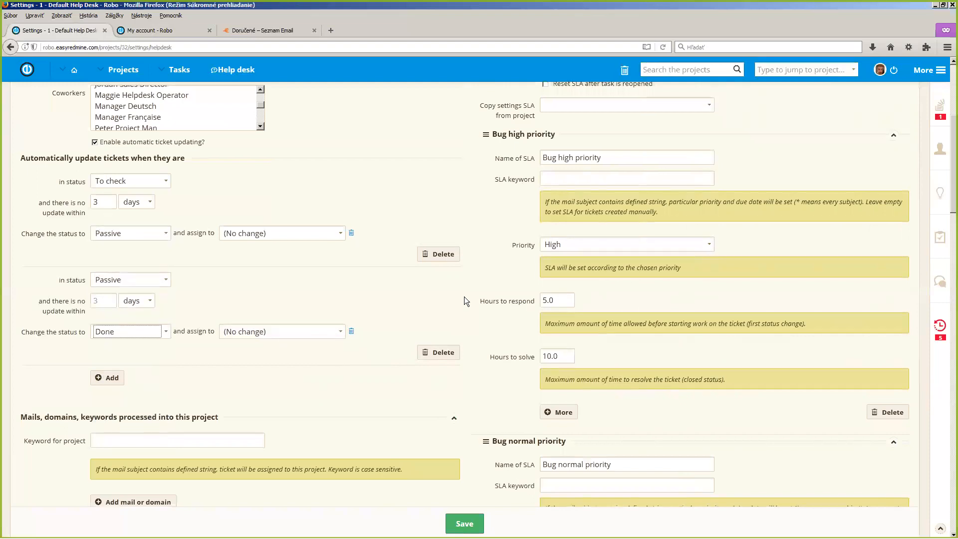
{"action": "scroll", "coordinate": [464, 296], "scroll_direction": "down", "scroll_amount": 2}
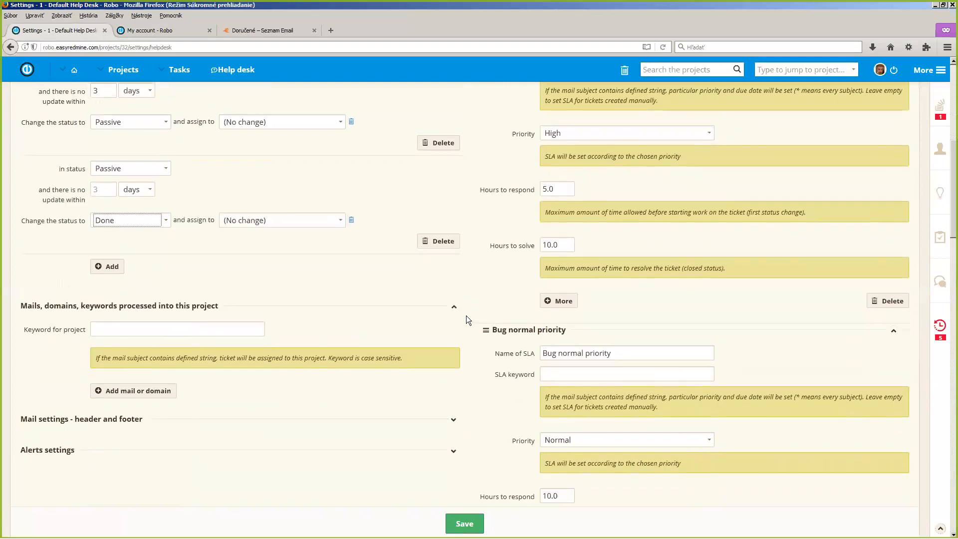
{"action": "scroll", "coordinate": [467, 314], "scroll_direction": "up", "scroll_amount": 3}
{"action": "scroll", "coordinate": [468, 316], "scroll_direction": "up", "scroll_amount": 3}
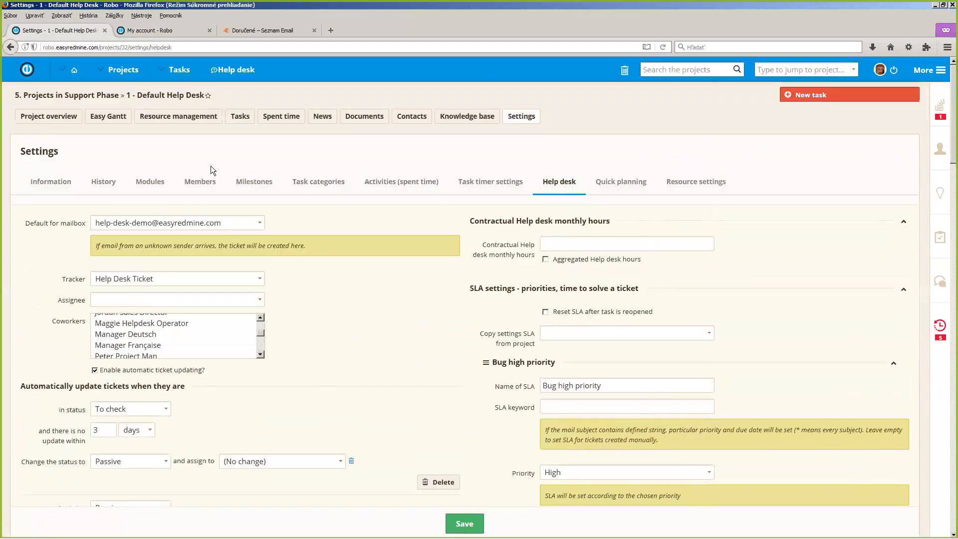
Go back to the help desk projects list and open VIP Clients' help desk settings
{"action": "left_click", "coordinate": [11, 49]}
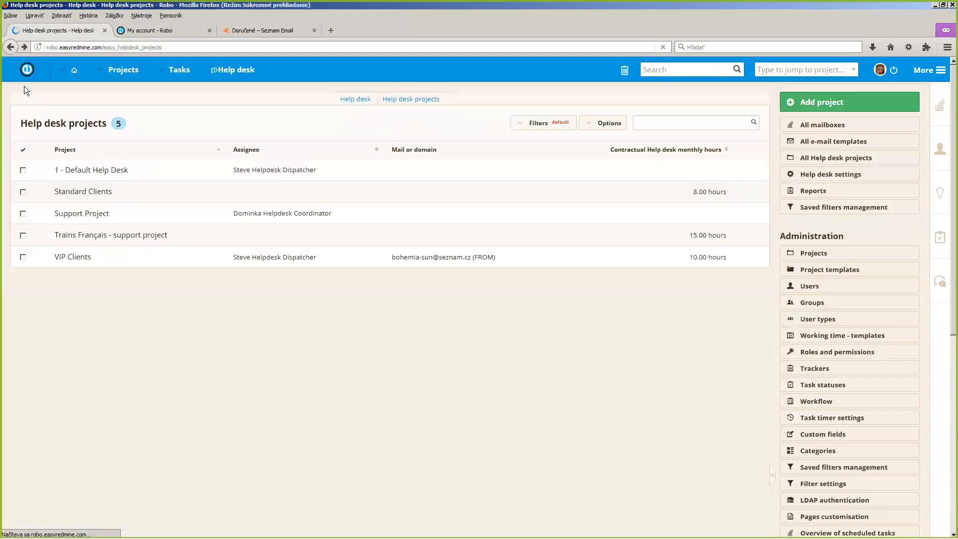
{"action": "left_click", "coordinate": [82, 263]}
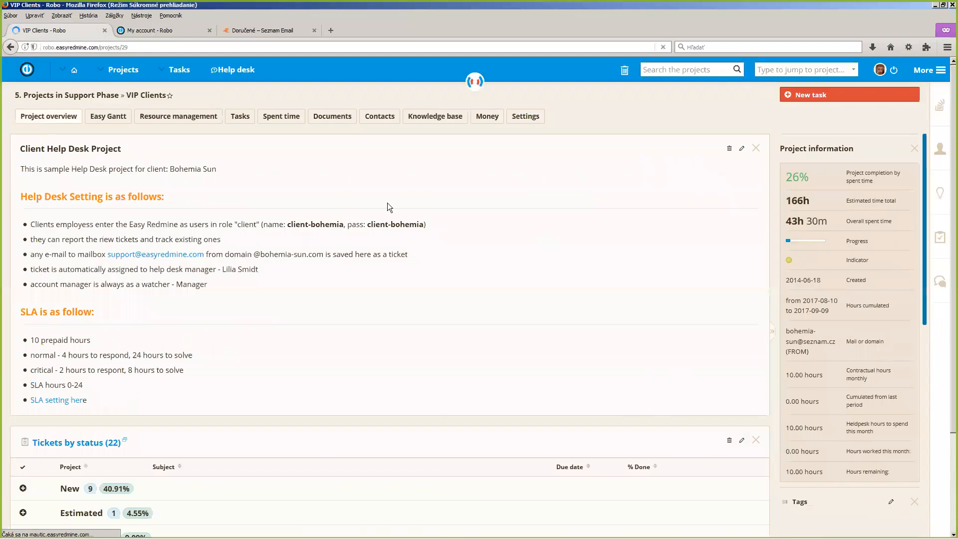
{"action": "scroll", "coordinate": [819, 349], "scroll_direction": "down", "scroll_amount": 5}
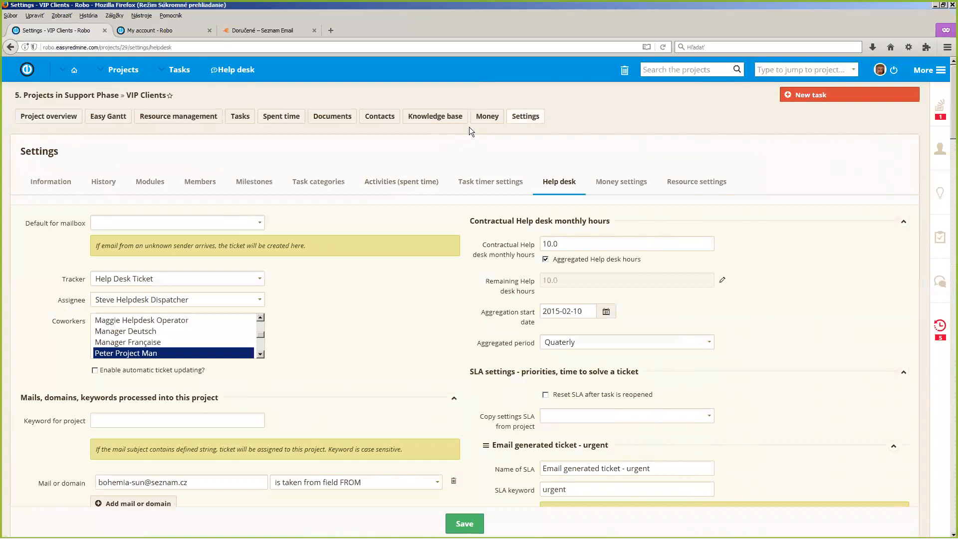
Leave the VIP Clients default mailbox empty
{"action": "scroll", "coordinate": [444, 298], "scroll_direction": "down", "scroll_amount": 3}
{"action": "scroll", "coordinate": [443, 299], "scroll_direction": "up", "scroll_amount": 3}
{"action": "left_click", "coordinate": [182, 224]}
{"action": "left_click", "coordinate": [483, 211]}
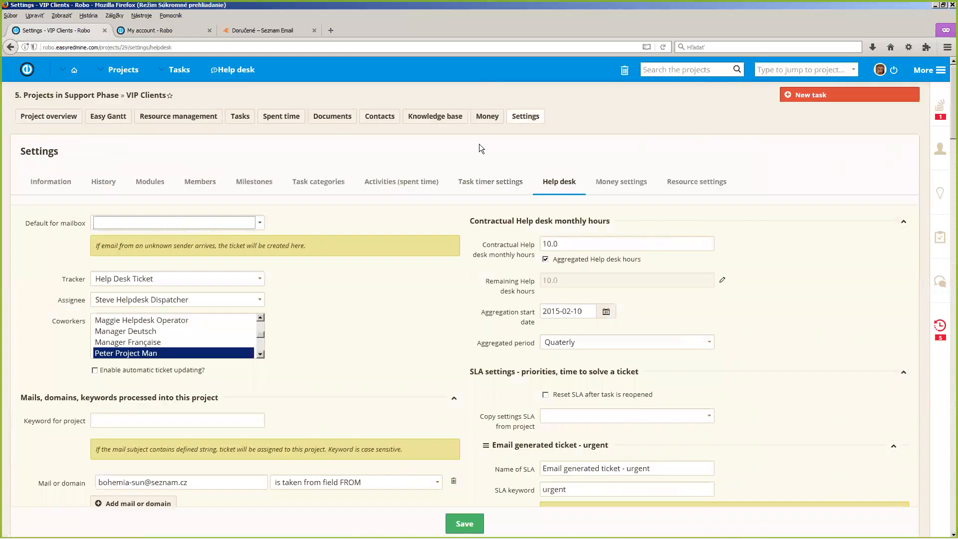
{"action": "scroll", "coordinate": [135, 382], "scroll_direction": "down", "scroll_amount": 4}
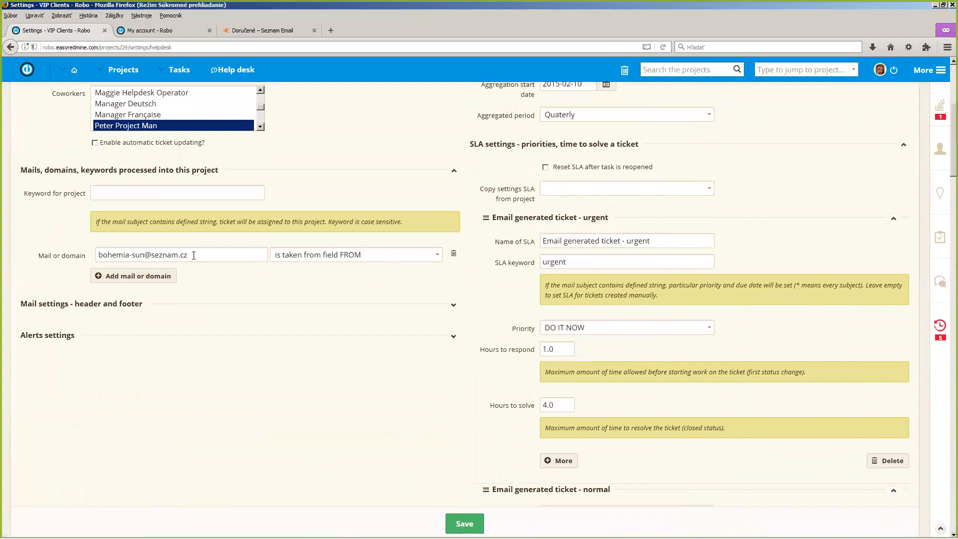
{"action": "scroll", "coordinate": [470, 287], "scroll_direction": "up", "scroll_amount": 2}
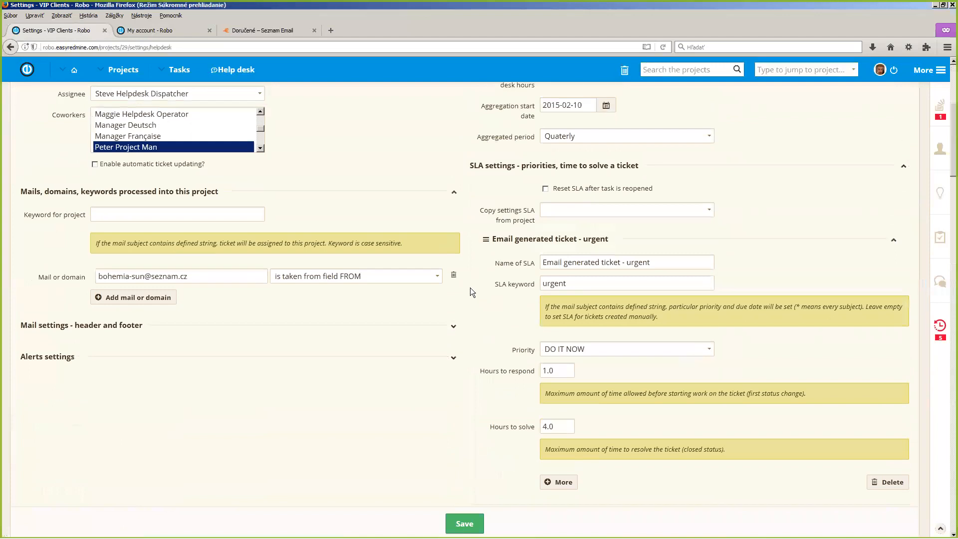
{"action": "scroll", "coordinate": [452, 287], "scroll_direction": "down", "scroll_amount": 2}
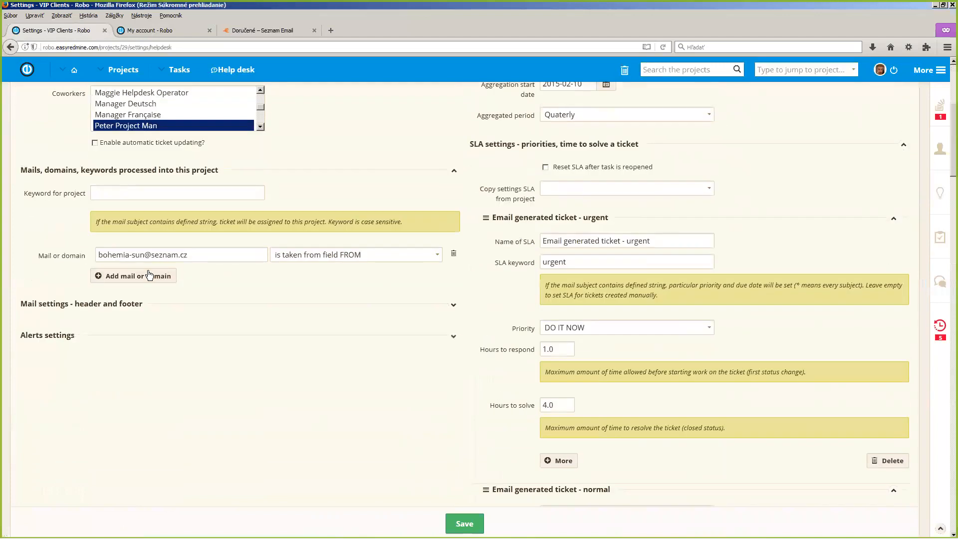
Trim the Mail or domain entry to just seznam.cz, discarding an extra empty row
{"action": "left_click", "coordinate": [149, 276]}
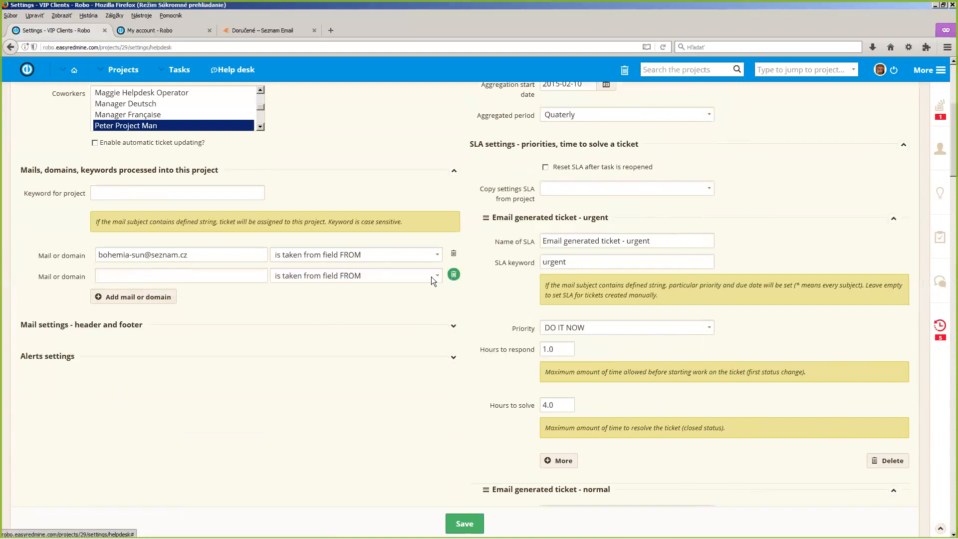
{"action": "left_click", "coordinate": [454, 274]}
{"action": "left_click_drag", "start_coordinate": [152, 257], "coordinate": [34, 257]}
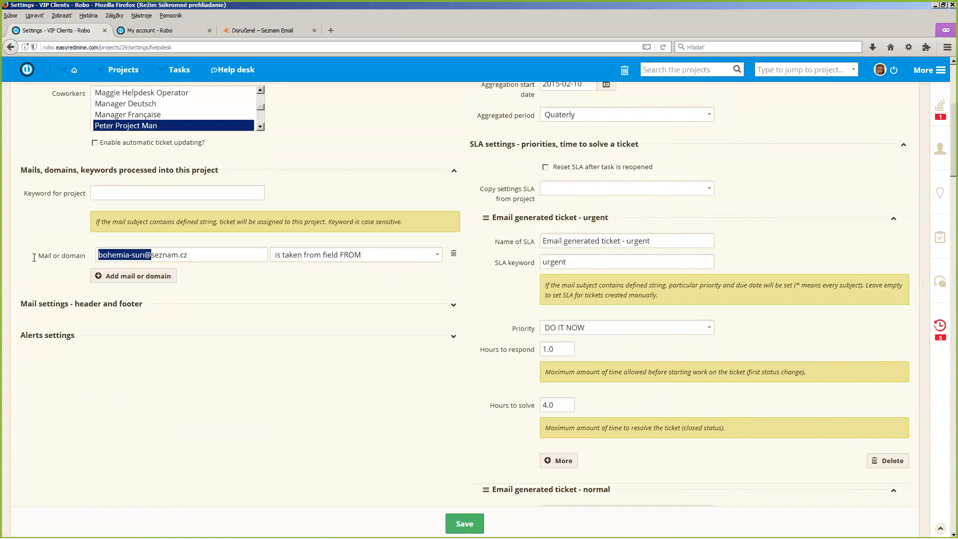
{"action": "key", "text": "BackSpace"}
{"action": "left_click", "coordinate": [172, 253]}
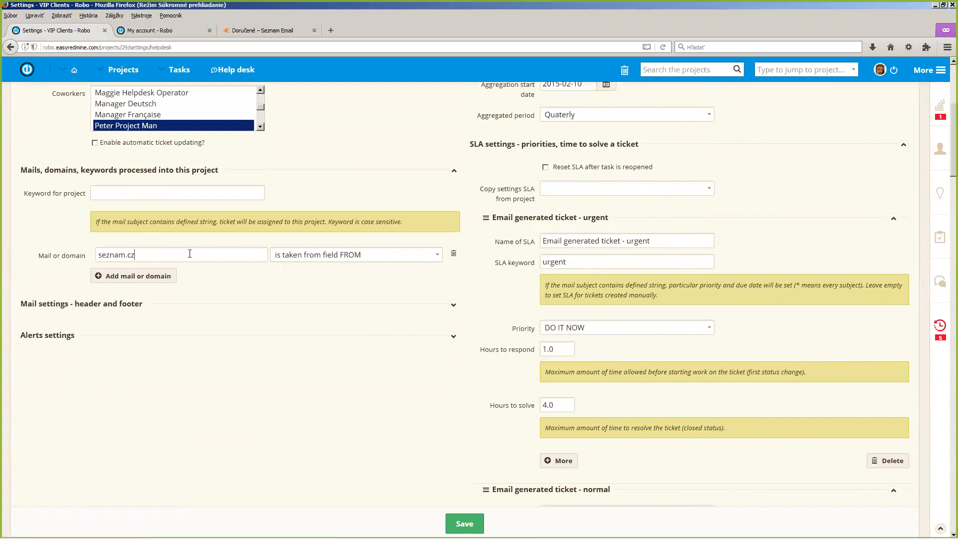
{"action": "scroll", "coordinate": [400, 296], "scroll_direction": "up", "scroll_amount": 3}
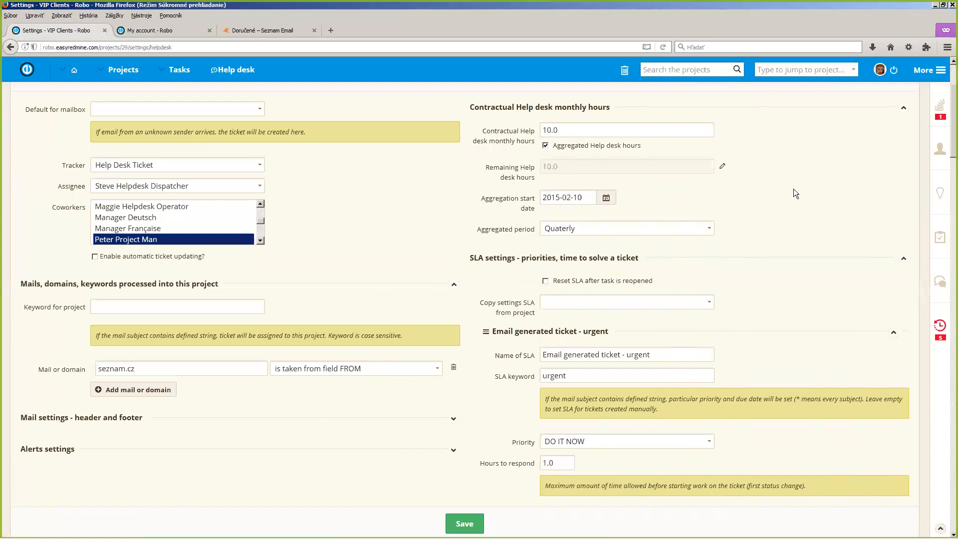
{"action": "scroll", "coordinate": [521, 254], "scroll_direction": "down", "scroll_amount": 5}
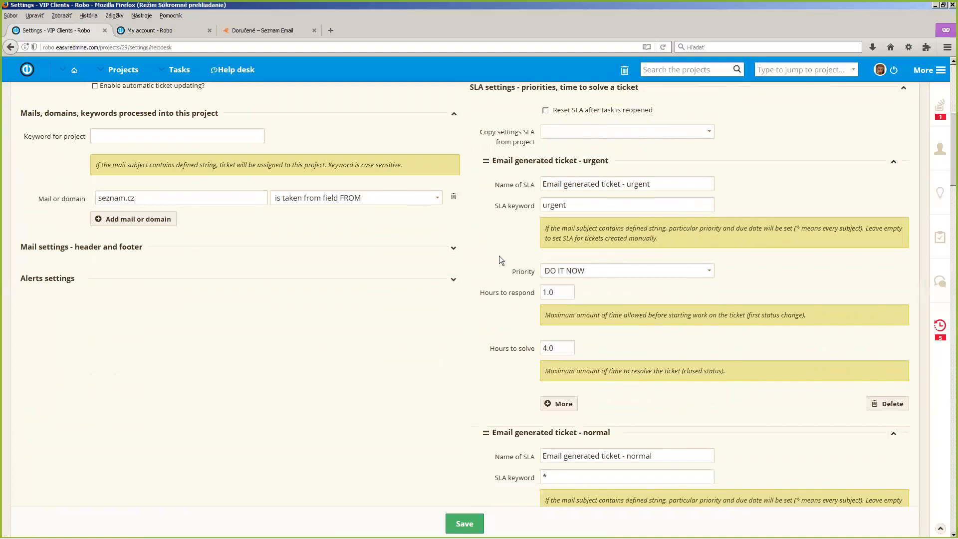
{"action": "double_click", "coordinate": [567, 204]}
{"action": "left_click", "coordinate": [569, 205]}
{"action": "left_click_drag", "start_coordinate": [569, 205], "coordinate": [544, 207]}
{"action": "left_click", "coordinate": [570, 206]}
{"action": "double_click", "coordinate": [548, 291]}
{"action": "left_click", "coordinate": [560, 295]}
{"action": "scroll", "coordinate": [574, 294], "scroll_direction": "down", "scroll_amount": 2}
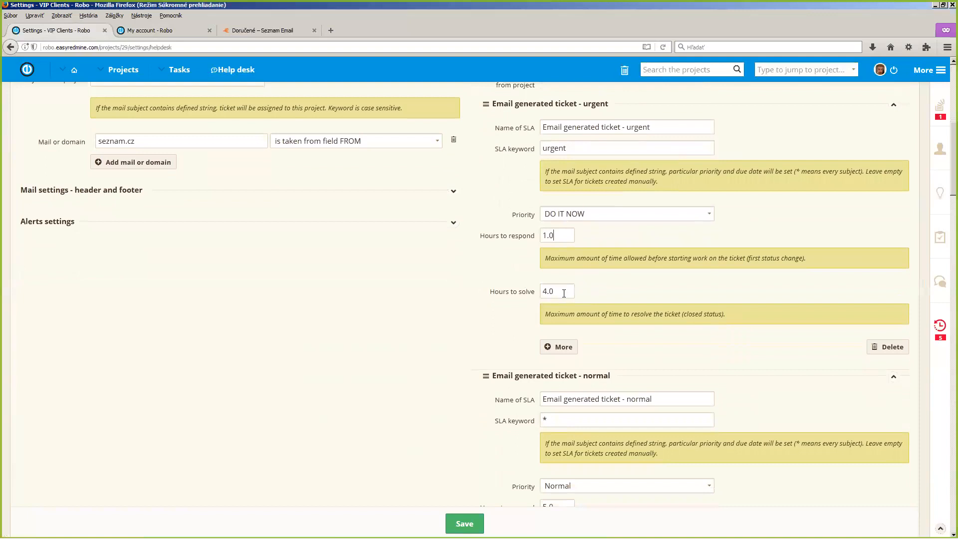
{"action": "double_click", "coordinate": [546, 292]}
{"action": "type", "text": "4.0"}
{"action": "left_click", "coordinate": [559, 347]}
{"action": "scroll", "coordinate": [416, 331], "scroll_direction": "down", "scroll_amount": 2}
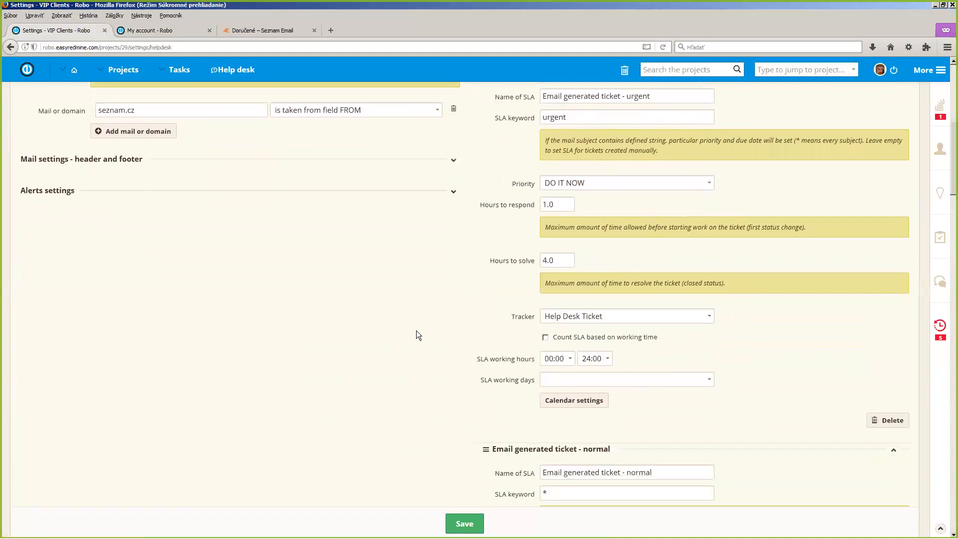
{"action": "left_click", "coordinate": [610, 292]}
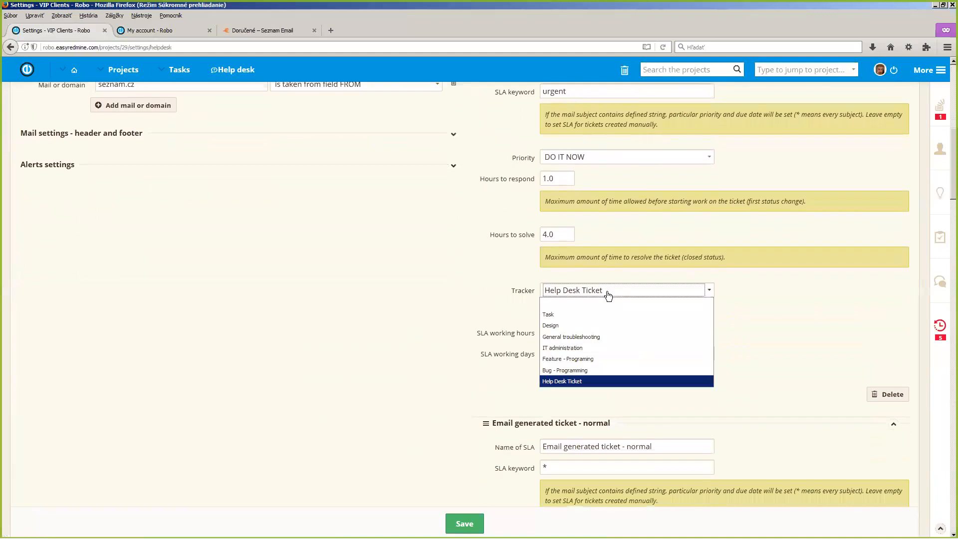
{"action": "left_click", "coordinate": [610, 292]}
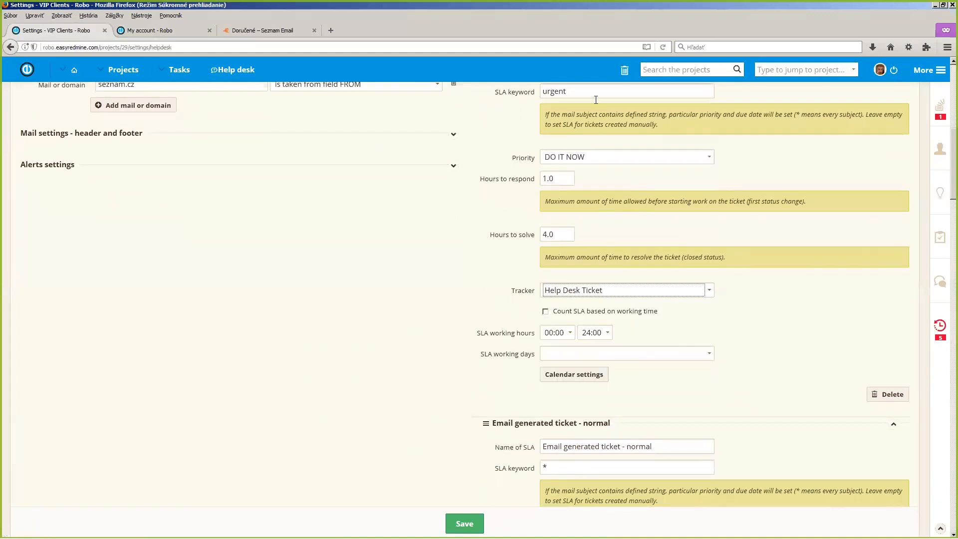
{"action": "left_click", "coordinate": [600, 294]}
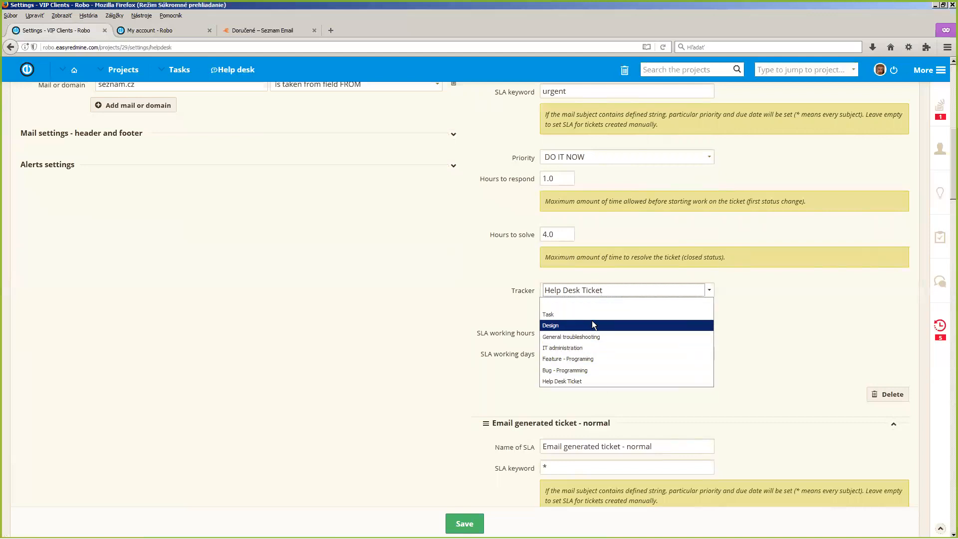
{"action": "left_click", "coordinate": [581, 383]}
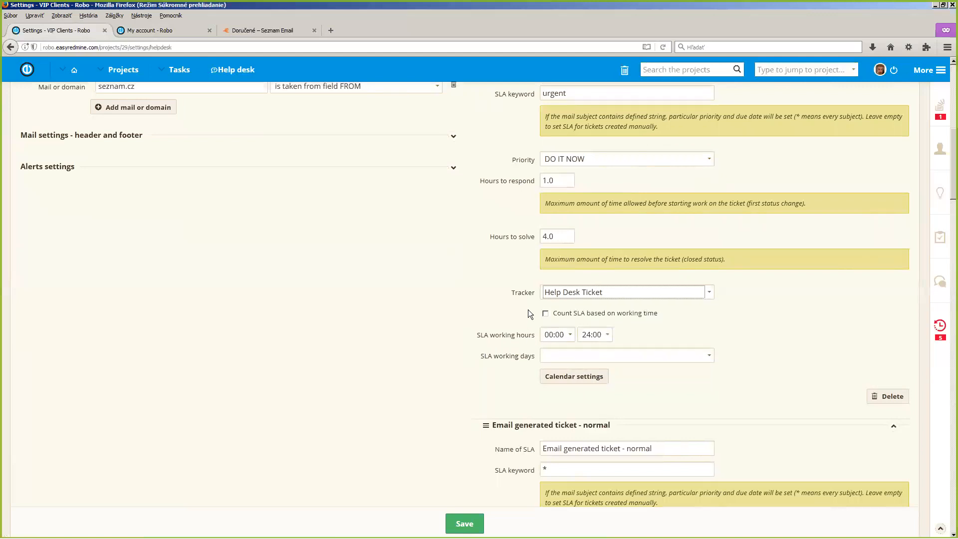
Locate the 'Email generated ticket - normal' SLA rule and expand its extra settings
{"action": "scroll", "coordinate": [499, 310], "scroll_direction": "up", "scroll_amount": 2}
{"action": "scroll", "coordinate": [500, 302], "scroll_direction": "down", "scroll_amount": 6}
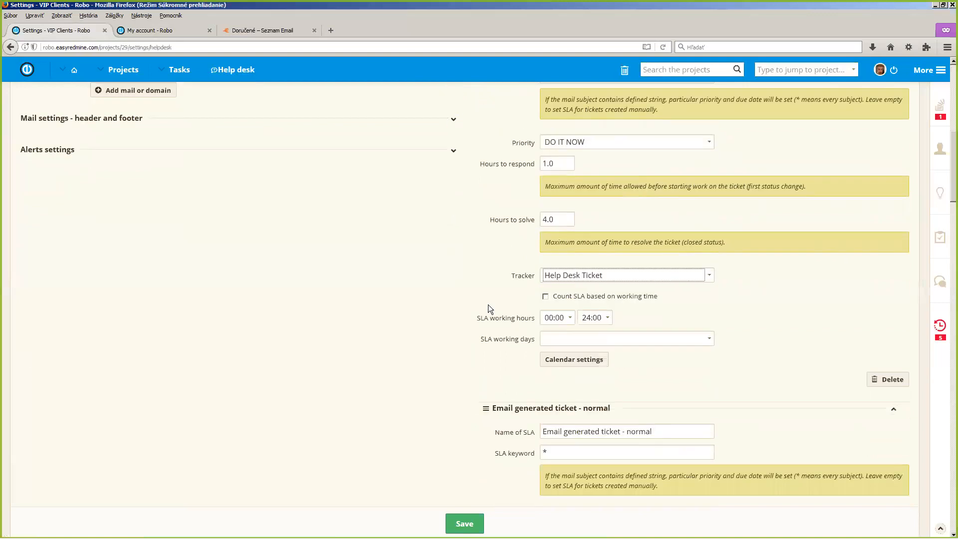
{"action": "scroll", "coordinate": [463, 301], "scroll_direction": "down", "scroll_amount": 8}
{"action": "scroll", "coordinate": [440, 294], "scroll_direction": "up", "scroll_amount": 2}
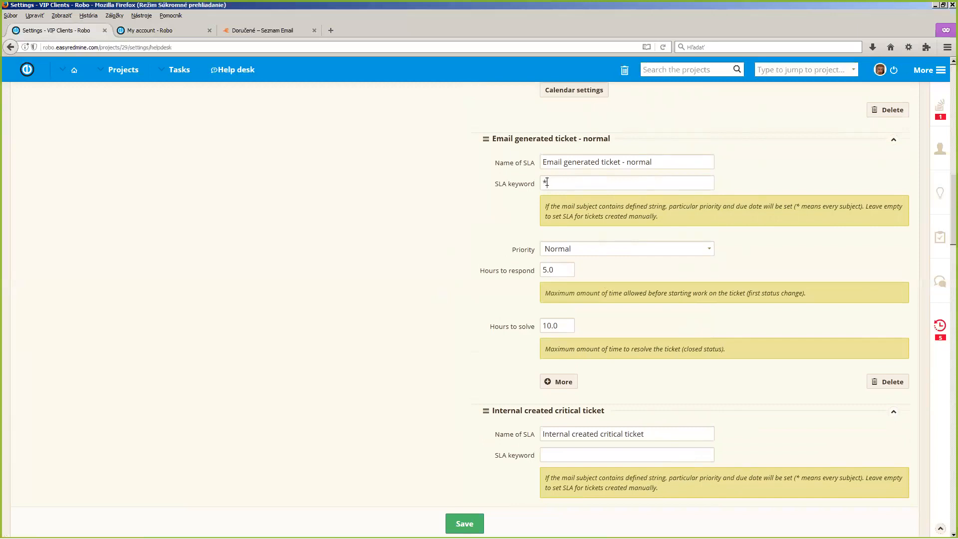
{"action": "scroll", "coordinate": [457, 286], "scroll_direction": "up", "scroll_amount": 8}
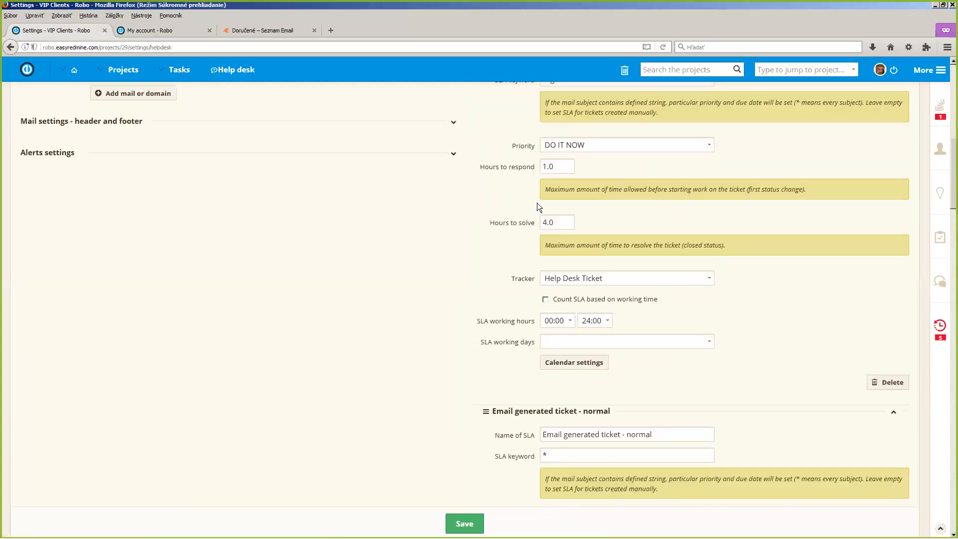
{"action": "scroll", "coordinate": [514, 270], "scroll_direction": "down", "scroll_amount": 9}
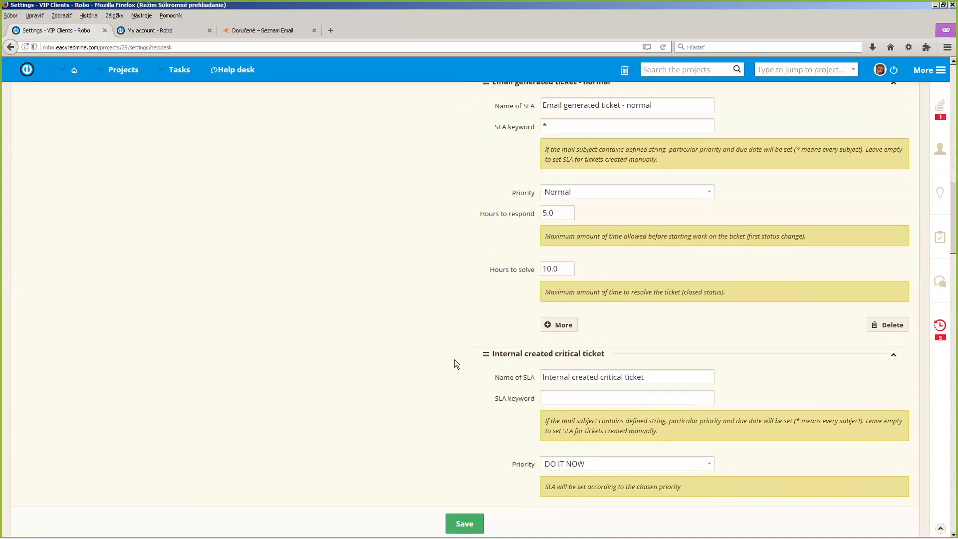
{"action": "scroll", "coordinate": [454, 360], "scroll_direction": "up", "scroll_amount": 1}
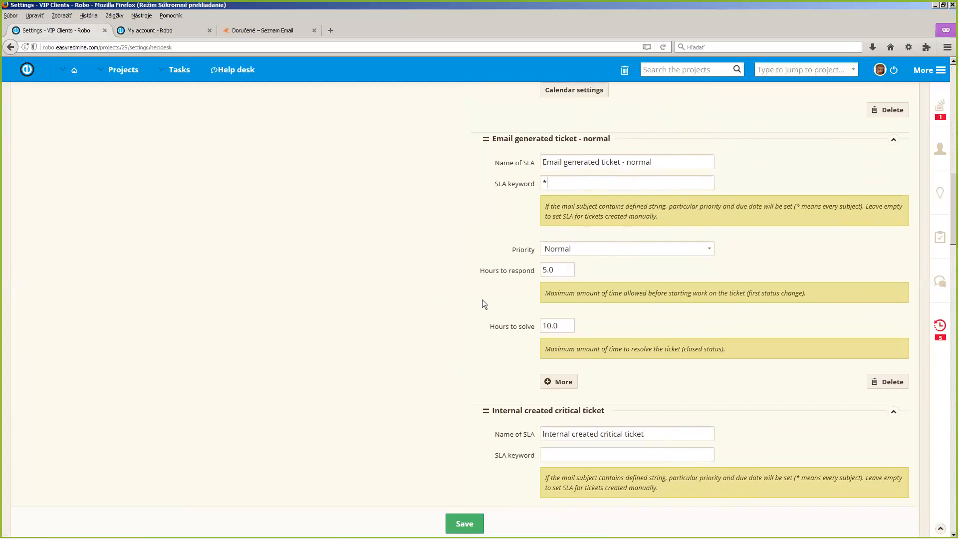
{"action": "left_click", "coordinate": [559, 381]}
Check the normal SLA's working hours end at 17:00 and working days stay standard, unchanged
{"action": "scroll", "coordinate": [373, 356], "scroll_direction": "down", "scroll_amount": 3}
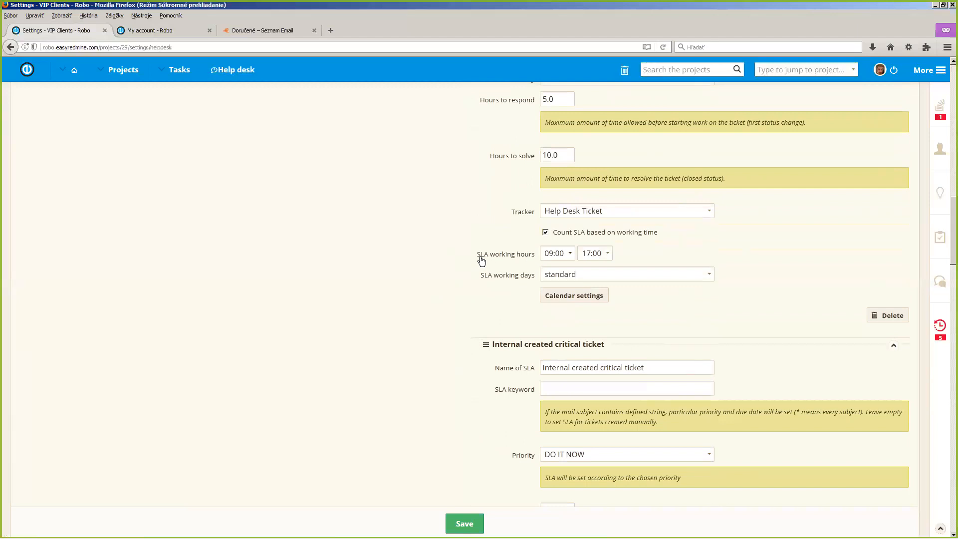
{"action": "left_click", "coordinate": [588, 255]}
{"action": "left_click", "coordinate": [590, 255]}
{"action": "left_click", "coordinate": [606, 254]}
{"action": "scroll", "coordinate": [592, 371], "scroll_direction": "down", "scroll_amount": 3}
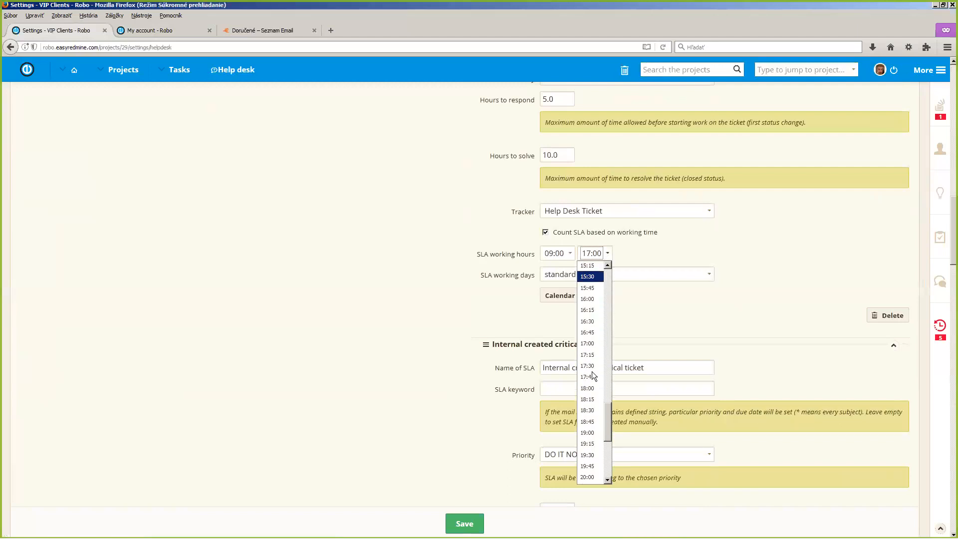
{"action": "scroll", "coordinate": [592, 371], "scroll_direction": "up", "scroll_amount": 5}
{"action": "left_click", "coordinate": [701, 256]}
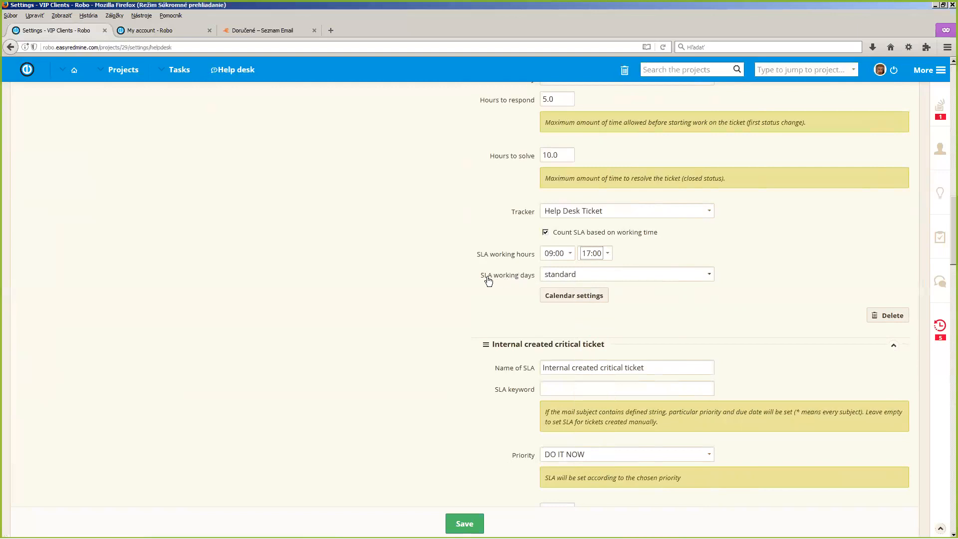
{"action": "left_click", "coordinate": [621, 276]}
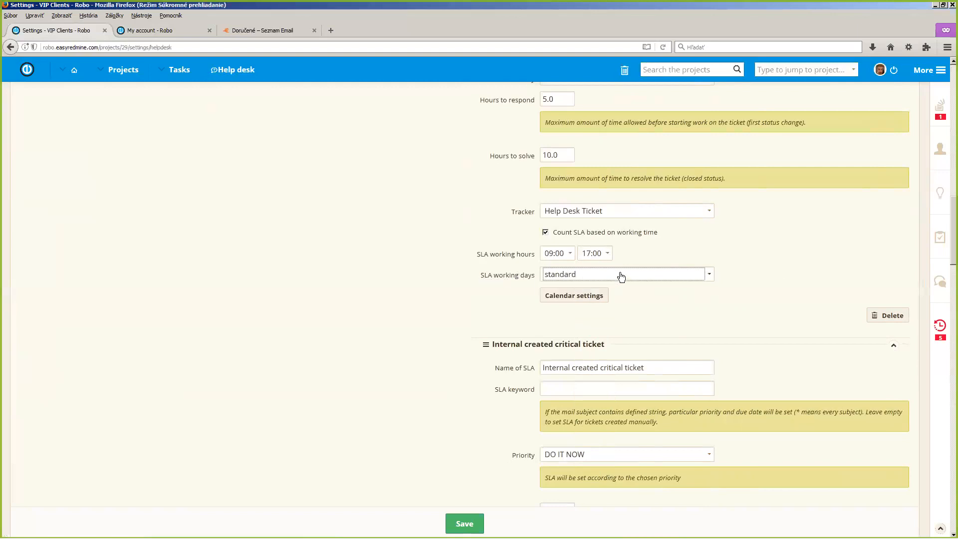
{"action": "left_click", "coordinate": [622, 276]}
{"action": "scroll", "coordinate": [515, 300], "scroll_direction": "up", "scroll_amount": 4}
{"action": "scroll", "coordinate": [513, 303], "scroll_direction": "up", "scroll_amount": 7}
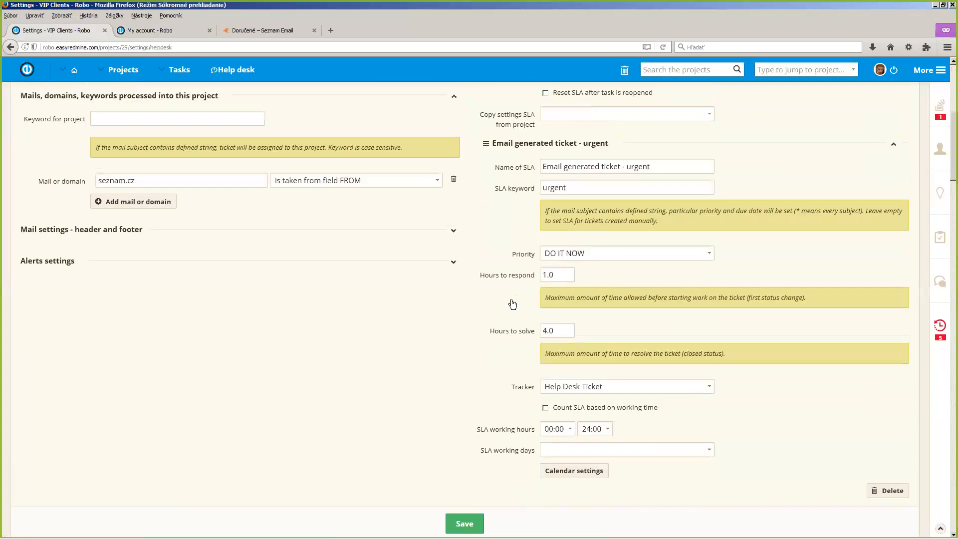
{"action": "scroll", "coordinate": [512, 303], "scroll_direction": "up", "scroll_amount": 6}
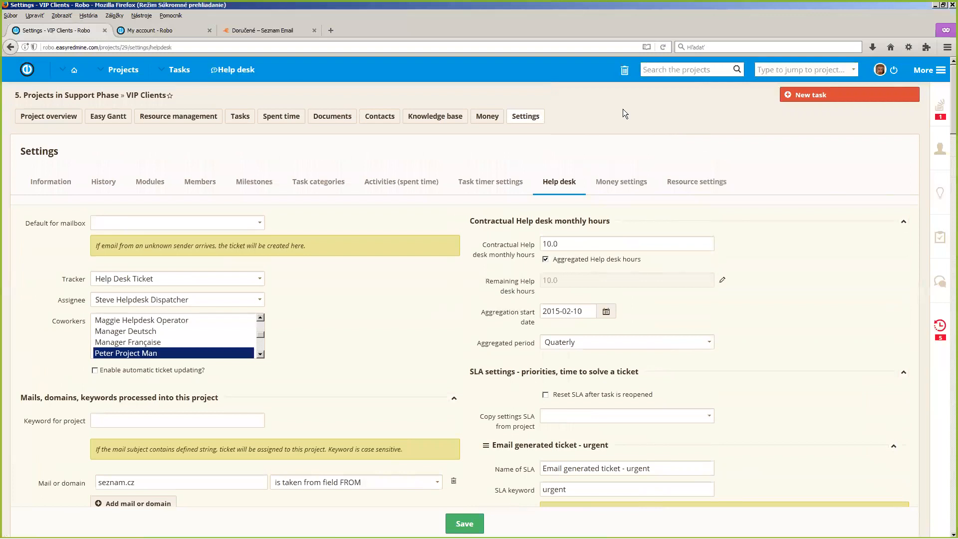
{"action": "scroll", "coordinate": [547, 263], "scroll_direction": "down", "scroll_amount": 1}
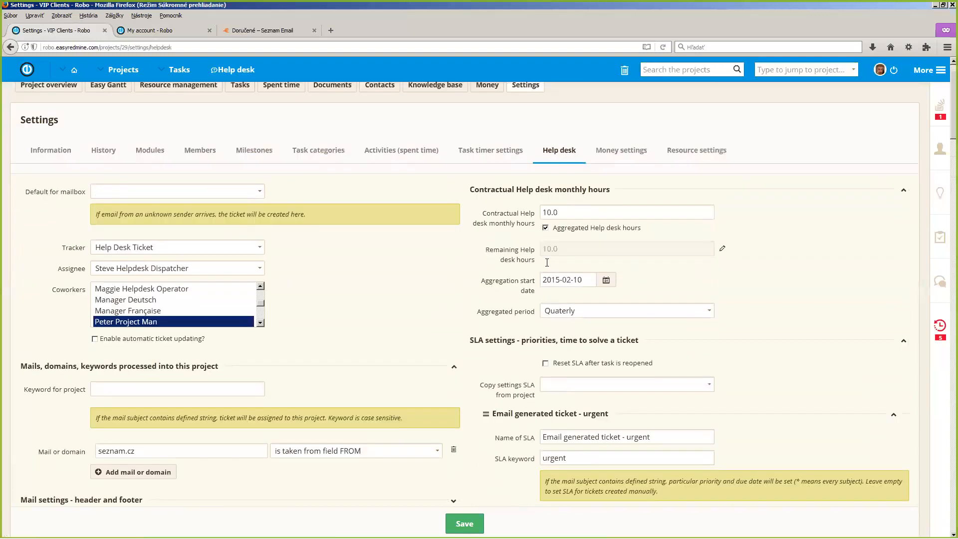
{"action": "scroll", "coordinate": [547, 262], "scroll_direction": "up", "scroll_amount": 1}
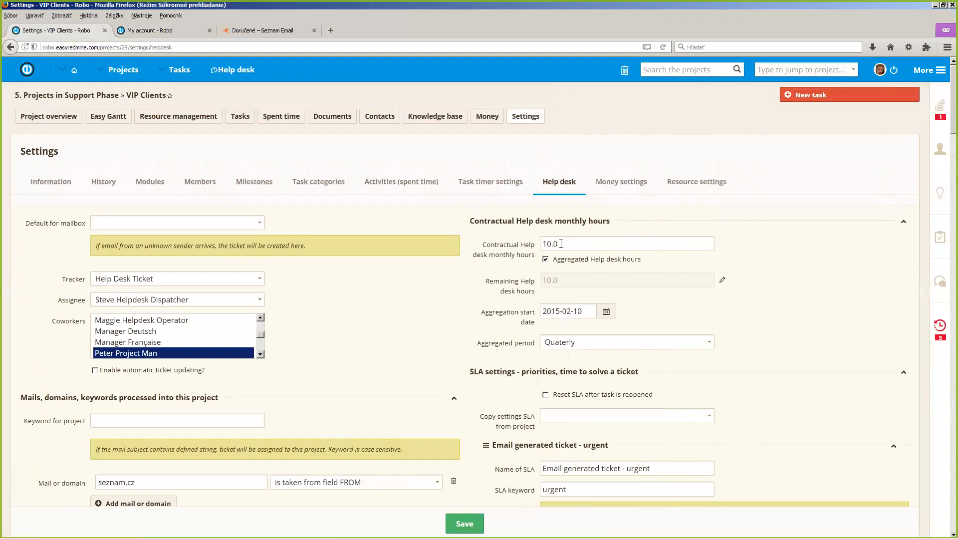
{"action": "left_click_drag", "start_coordinate": [561, 244], "coordinate": [544, 244]}
{"action": "left_click", "coordinate": [568, 243]}
{"action": "left_click", "coordinate": [574, 260]}
{"action": "left_click", "coordinate": [573, 261]}
{"action": "left_click", "coordinate": [570, 343]}
{"action": "left_click", "coordinate": [567, 346]}
{"action": "left_click", "coordinate": [561, 350]}
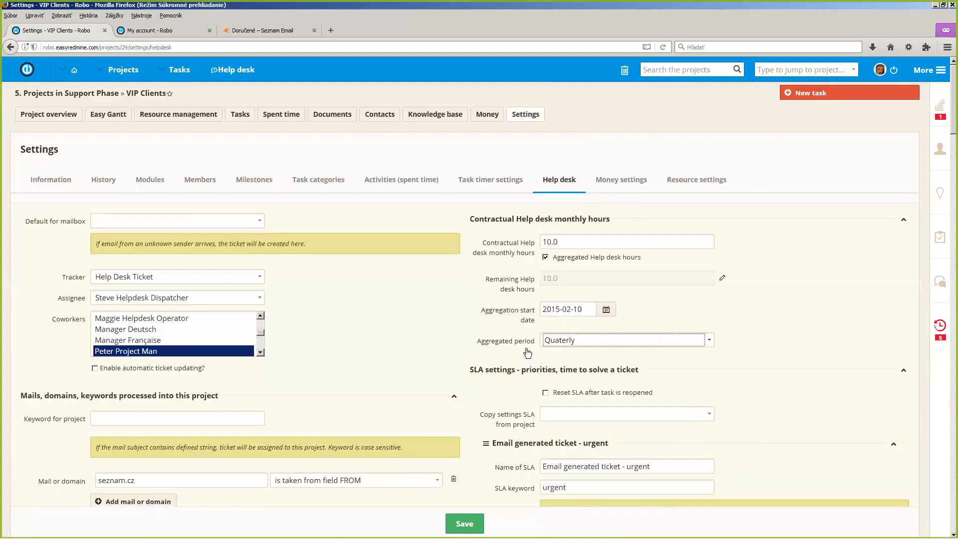
{"action": "scroll", "coordinate": [522, 353], "scroll_direction": "down", "scroll_amount": 3}
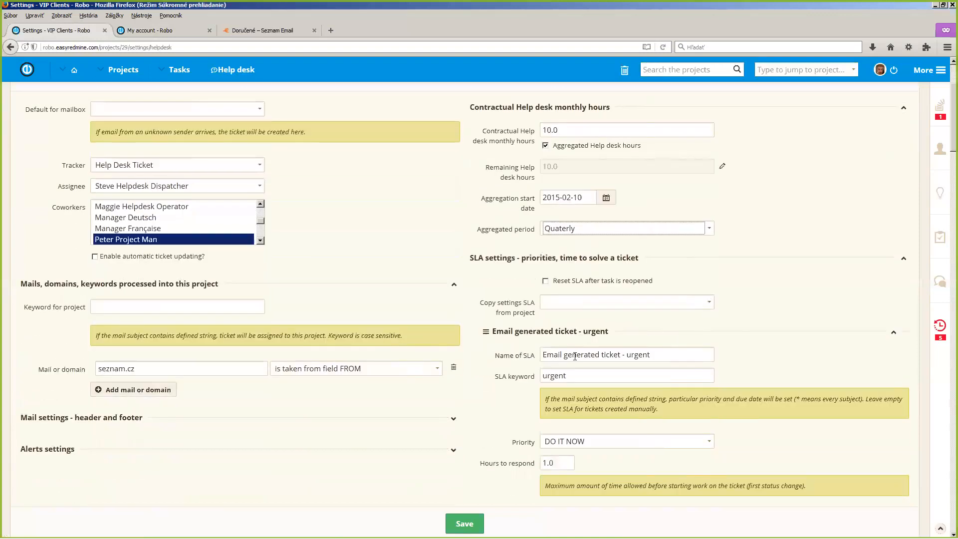
{"action": "left_click", "coordinate": [575, 375]}
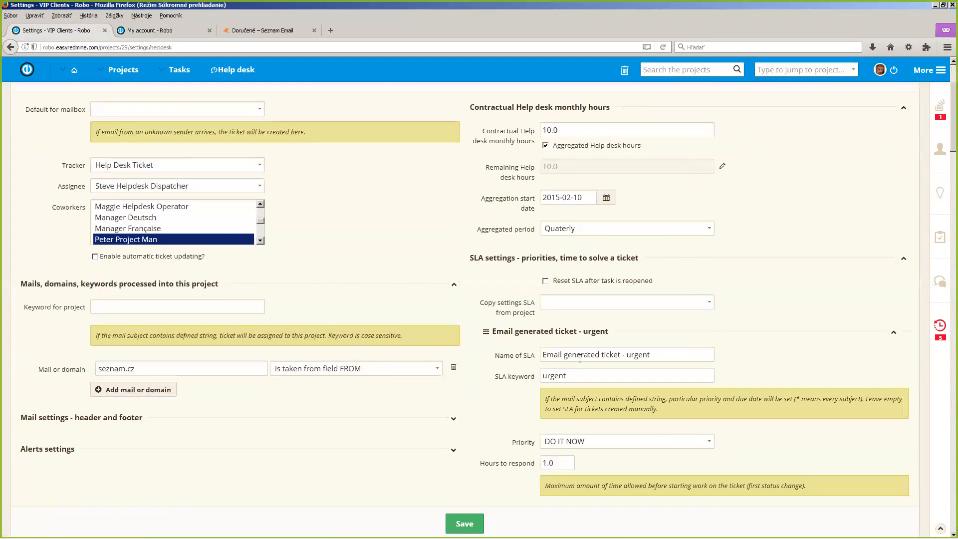
{"action": "scroll", "coordinate": [580, 358], "scroll_direction": "down", "scroll_amount": 20}
{"action": "scroll", "coordinate": [574, 354], "scroll_direction": "up", "scroll_amount": 6}
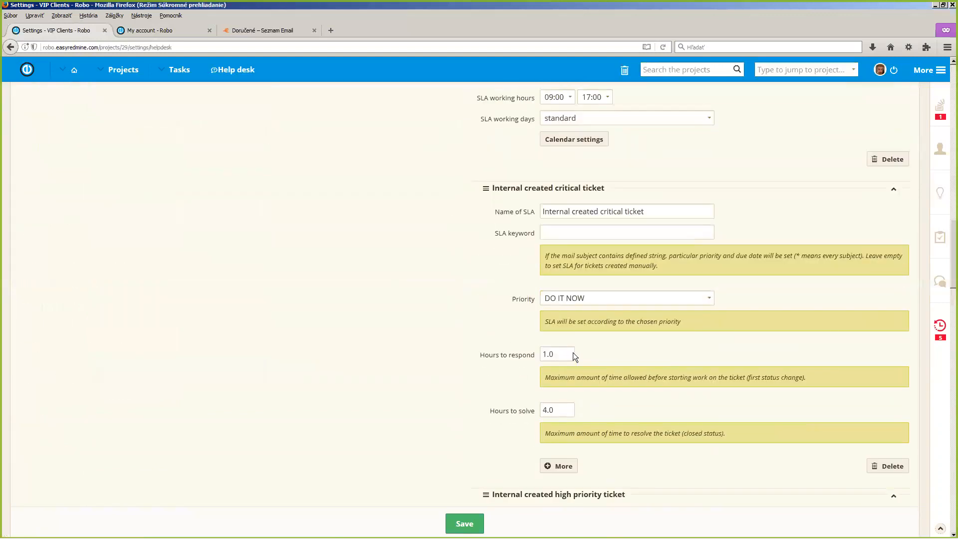
{"action": "scroll", "coordinate": [573, 355], "scroll_direction": "up", "scroll_amount": 10}
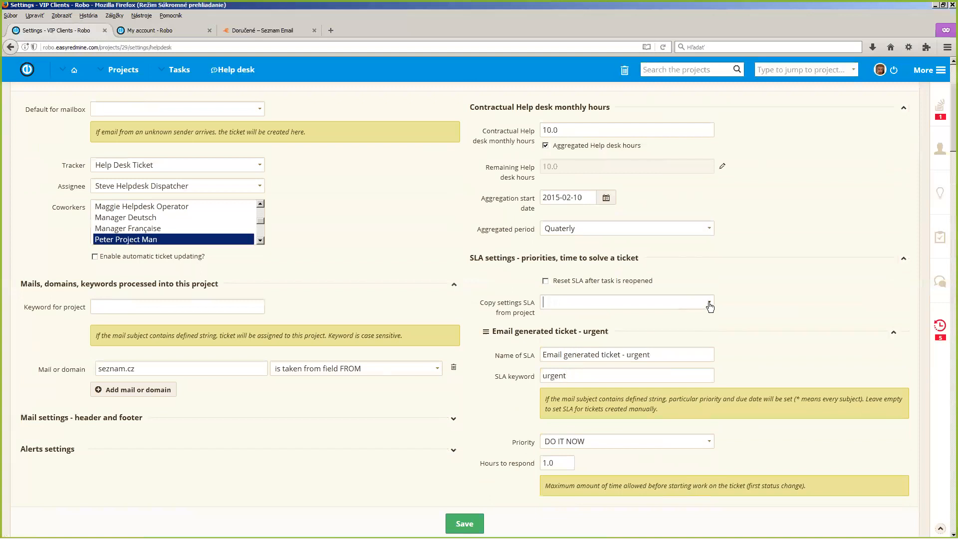
{"action": "left_click", "coordinate": [711, 306]}
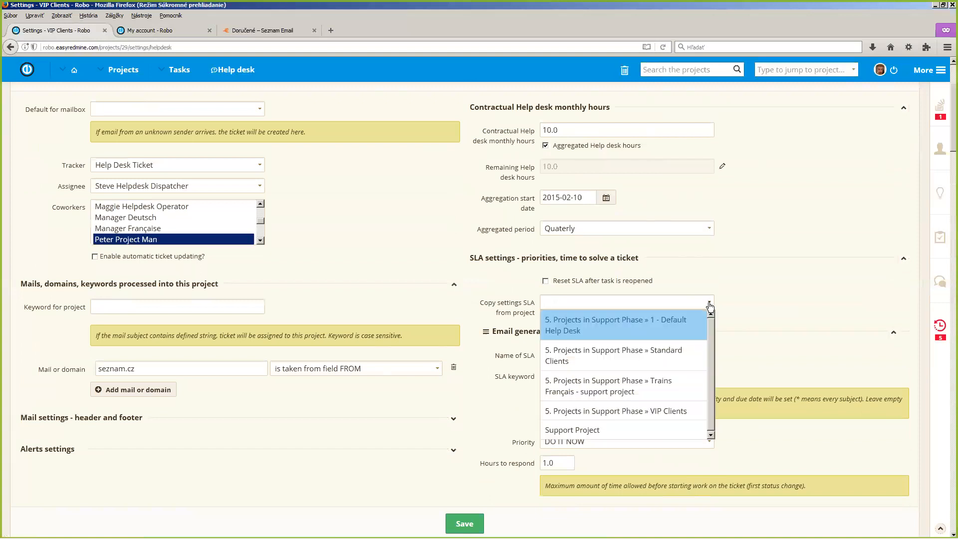
{"action": "left_click", "coordinate": [809, 296]}
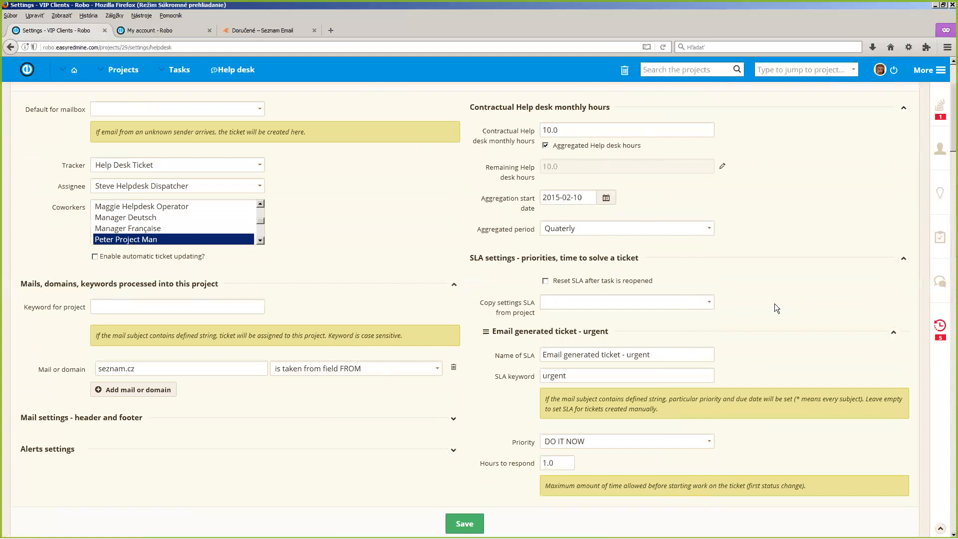
{"action": "scroll", "coordinate": [822, 297], "scroll_direction": "up", "scroll_amount": 3}
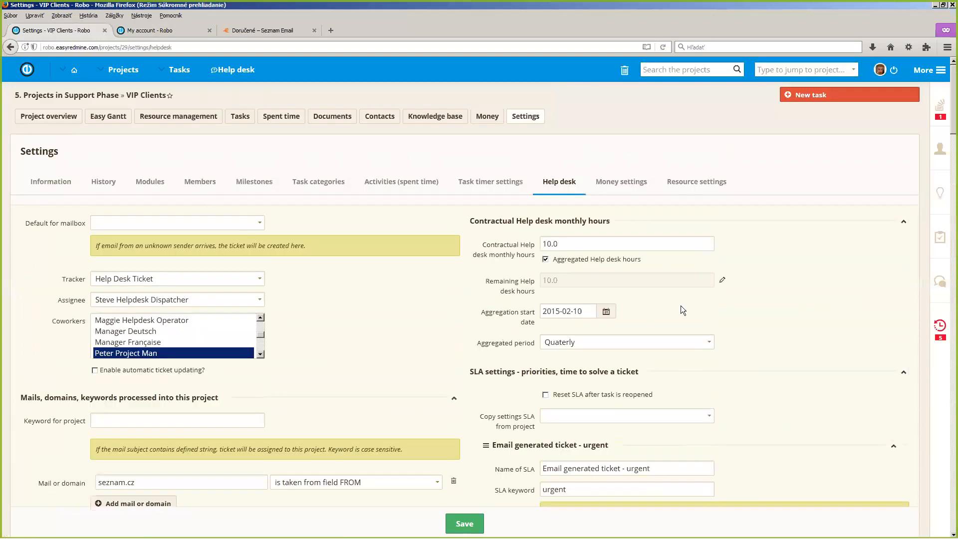
Review VIP Clients' 10.00 contractual, cumulated and remaining hours, then show the Helpdesk projects list
{"action": "left_click", "coordinate": [54, 122]}
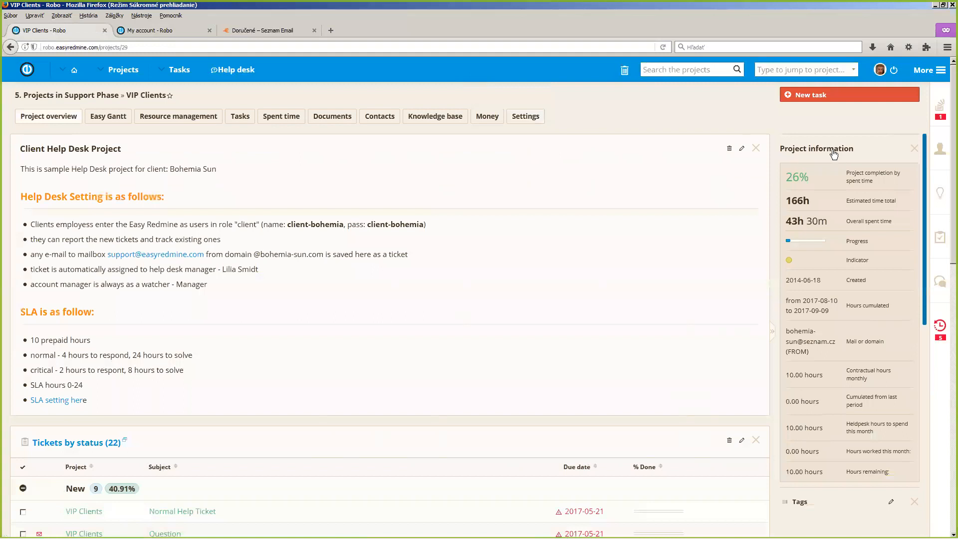
{"action": "left_click_drag", "start_coordinate": [790, 377], "coordinate": [838, 377]}
{"action": "left_click", "coordinate": [836, 376]}
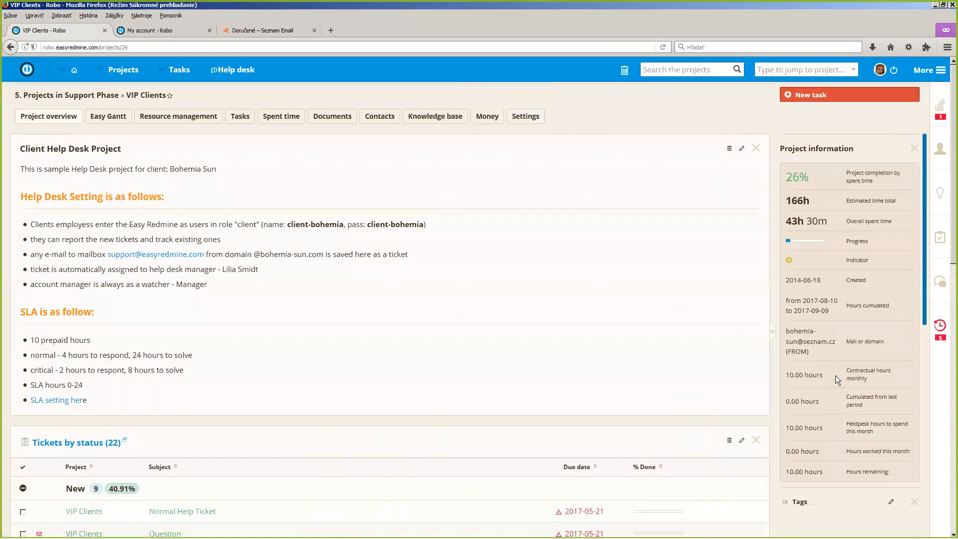
{"action": "triple_click", "coordinate": [806, 375]}
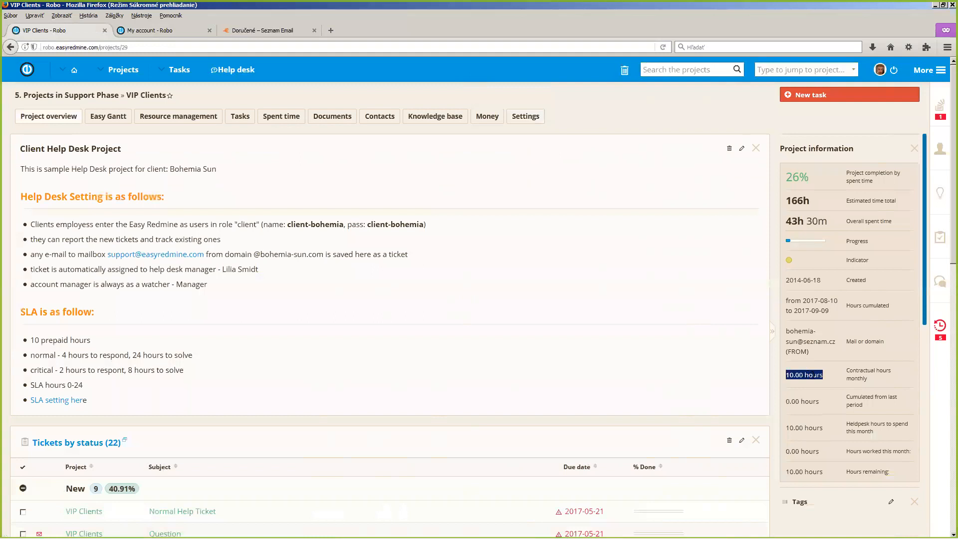
{"action": "triple_click", "coordinate": [804, 400]}
{"action": "left_click", "coordinate": [822, 400]}
{"action": "left_click_drag", "start_coordinate": [824, 427], "coordinate": [771, 434]}
{"action": "left_click", "coordinate": [798, 428]}
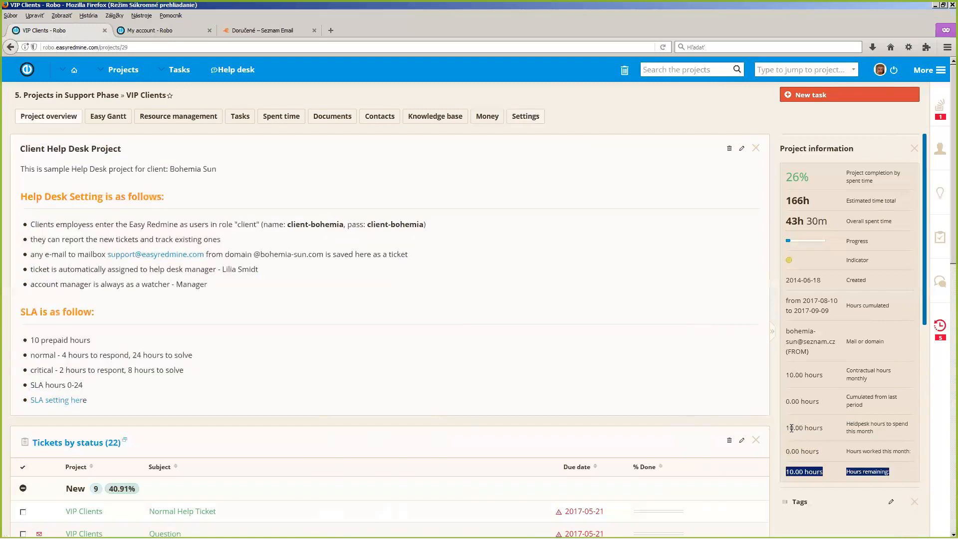
{"action": "left_click", "coordinate": [793, 428]}
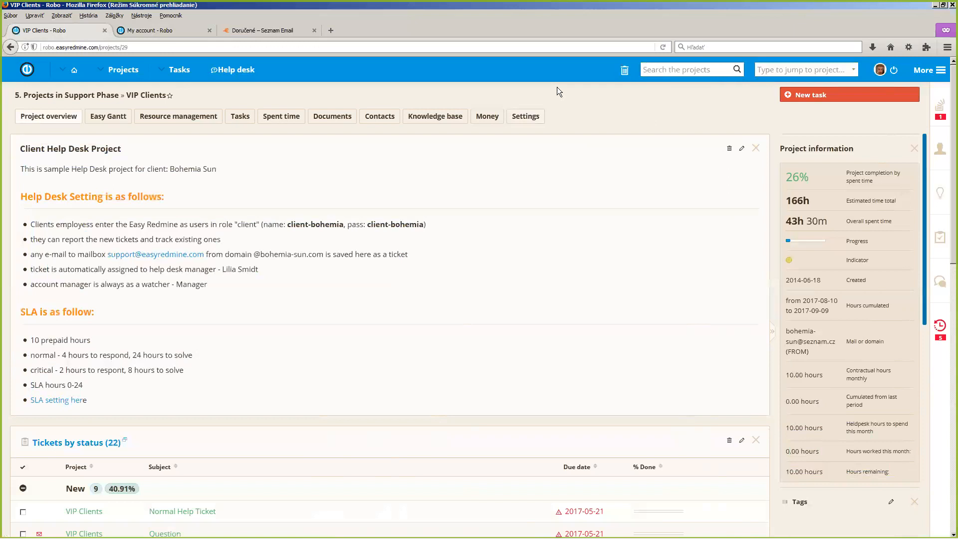
{"action": "left_click", "coordinate": [239, 70]}
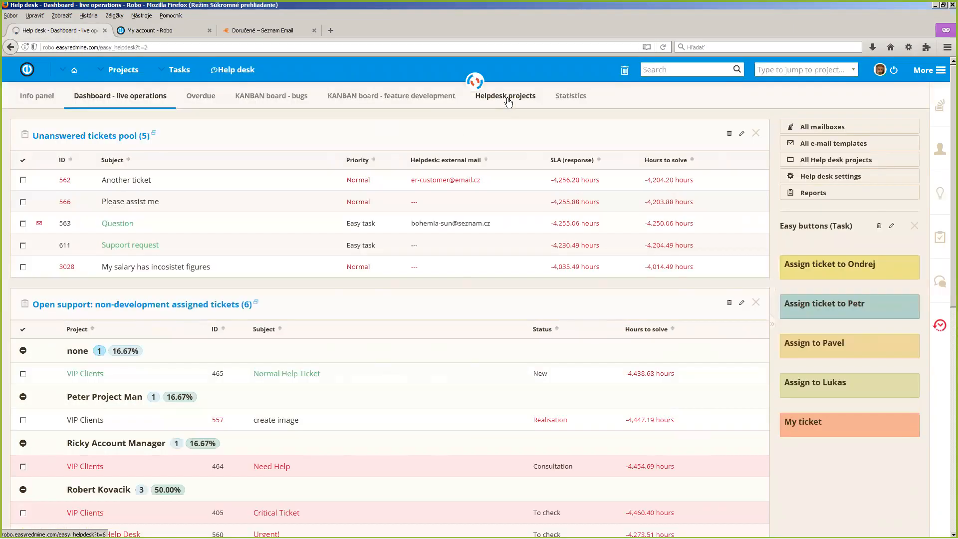
{"action": "left_click", "coordinate": [500, 96]}
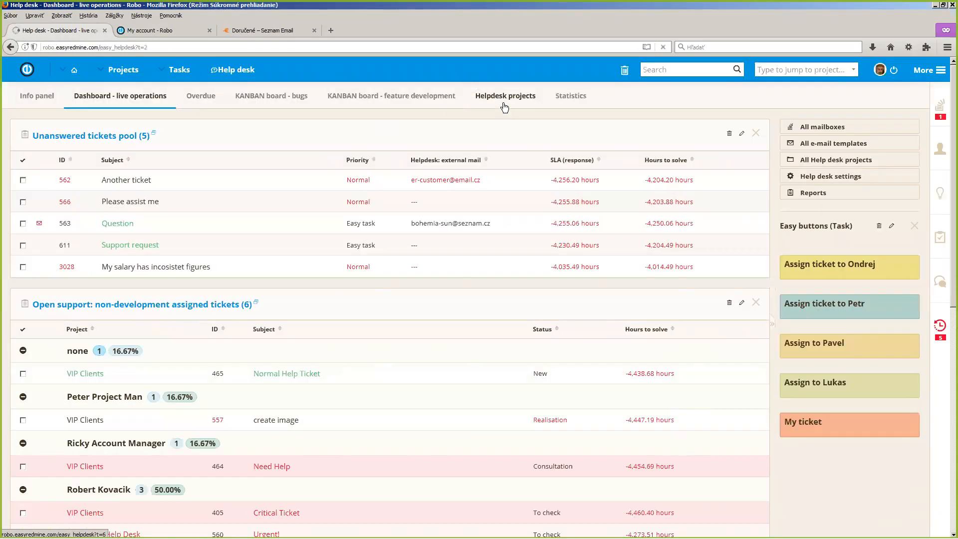